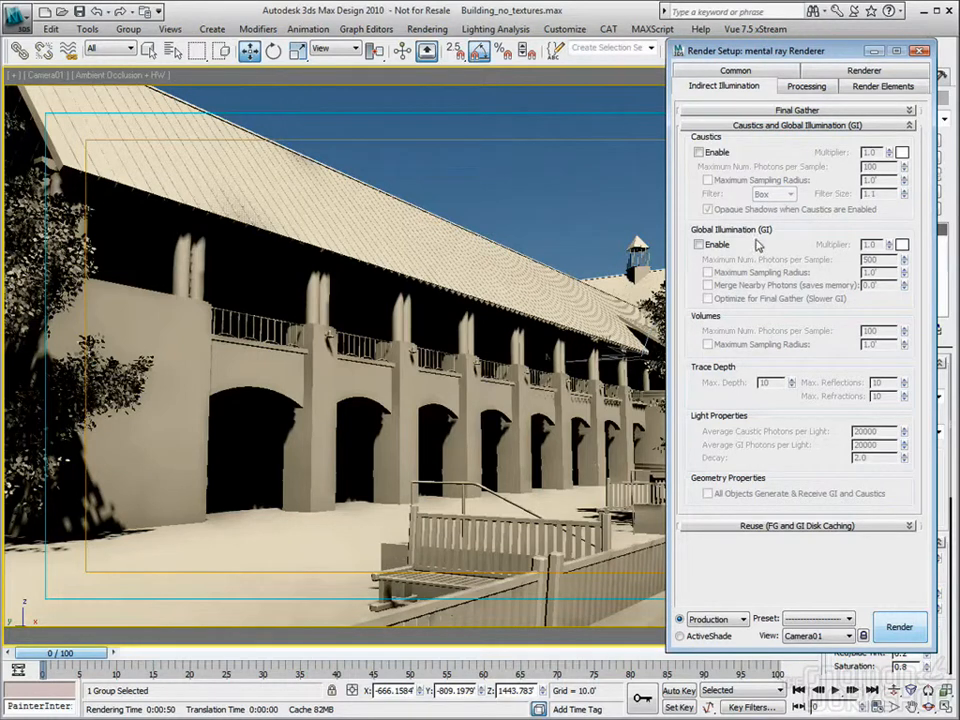
Step: Enable Global Illumination in the mental ray render settings and maximize the Left view of the daylight system
{"action": "left_click", "coordinate": [698, 245]}
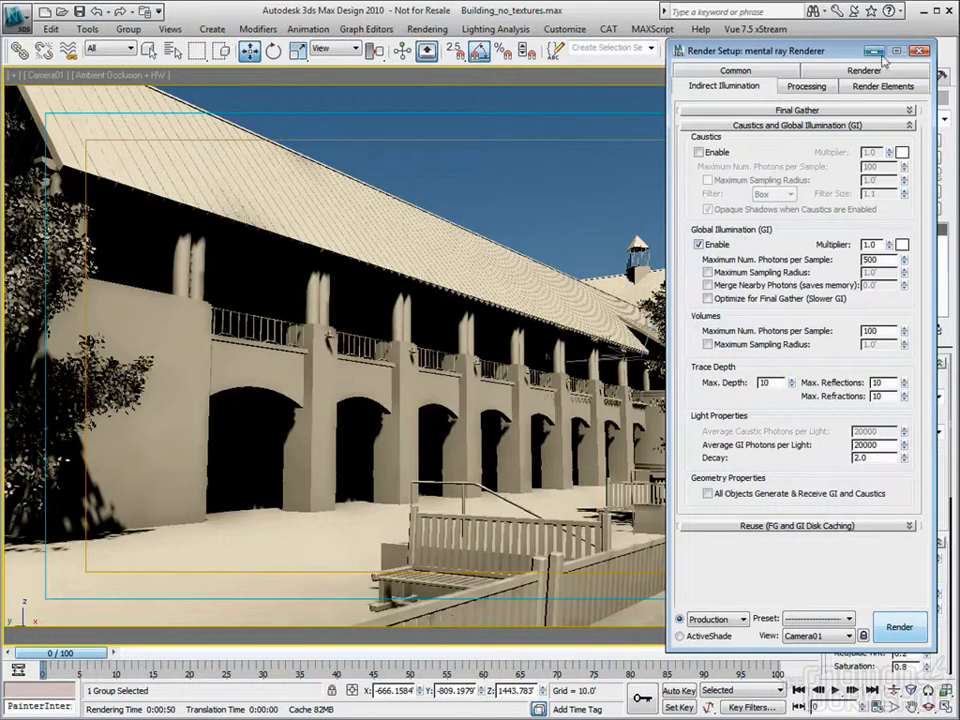
{"action": "left_click", "coordinate": [943, 706]}
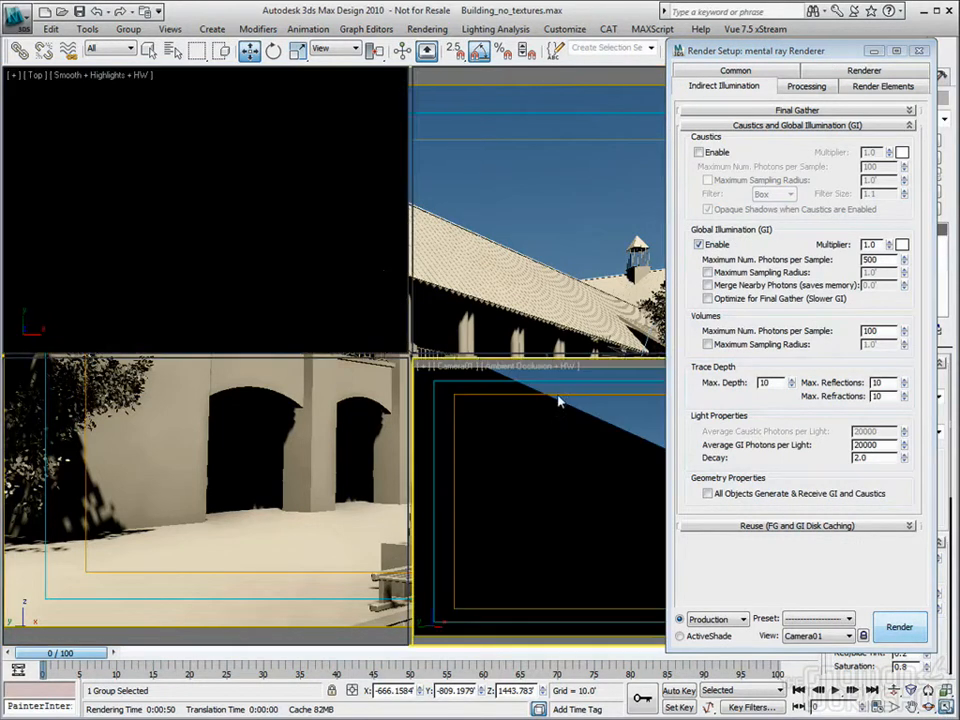
{"action": "right_click", "coordinate": [262, 530]}
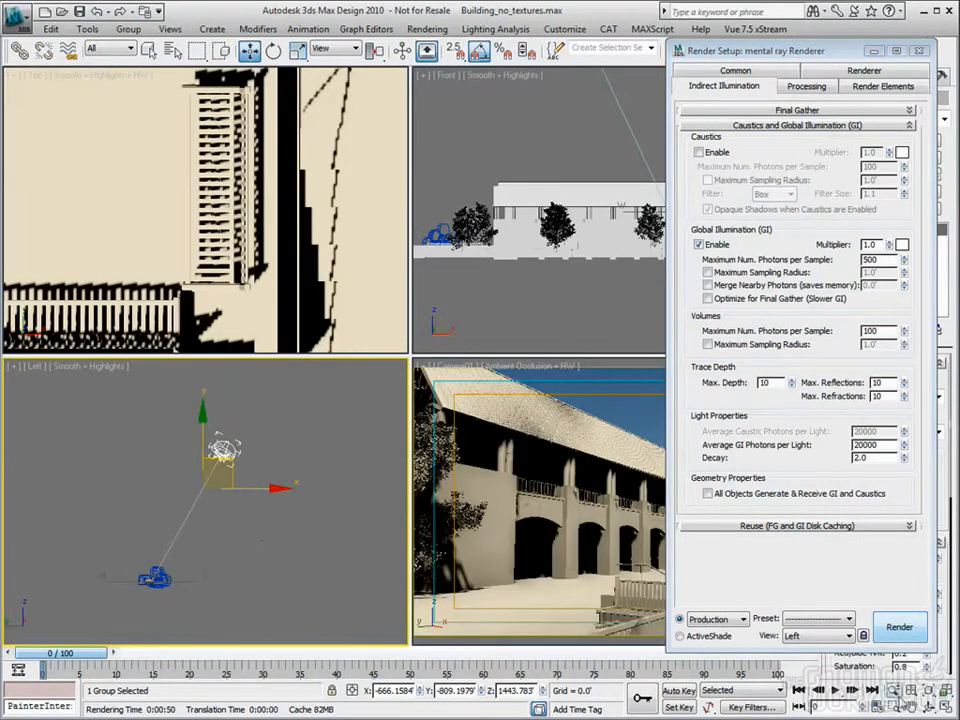
{"action": "left_click", "coordinate": [943, 706]}
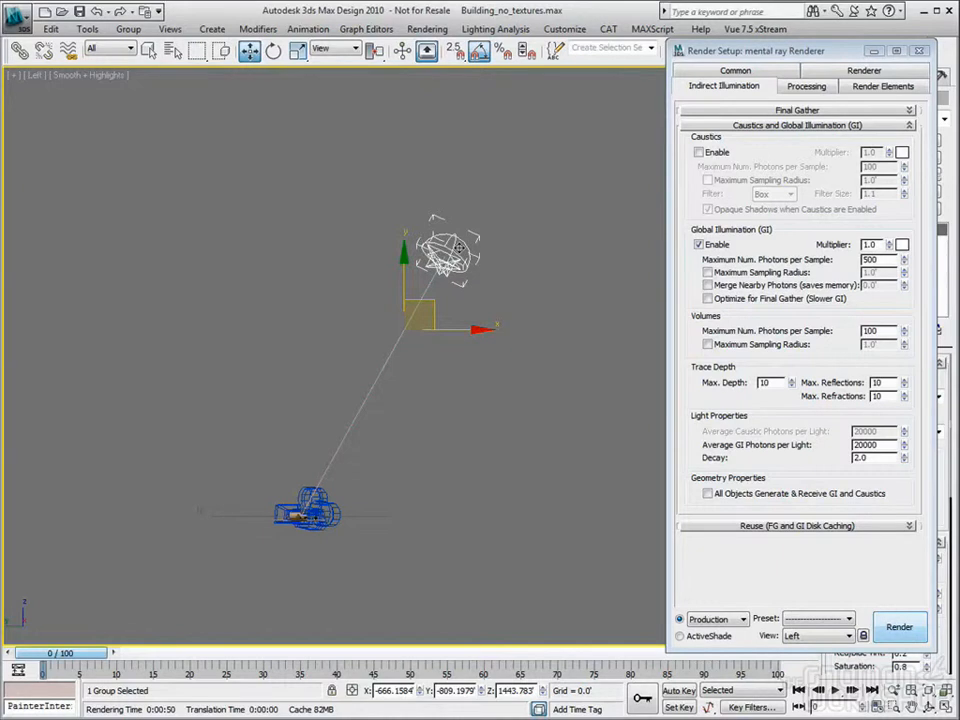
Step: Close the render settings and select the super spray particle emitter at the sun in a maximized Front view
{"action": "left_click", "coordinate": [917, 51]}
{"action": "left_click", "coordinate": [944, 706]}
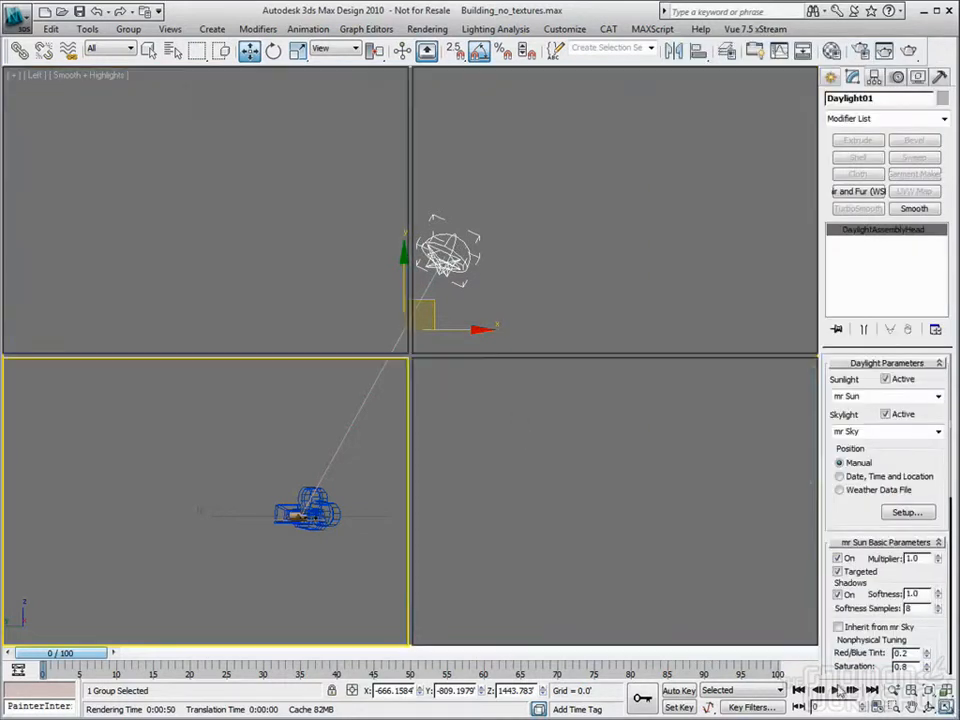
{"action": "right_click", "coordinate": [604, 279]}
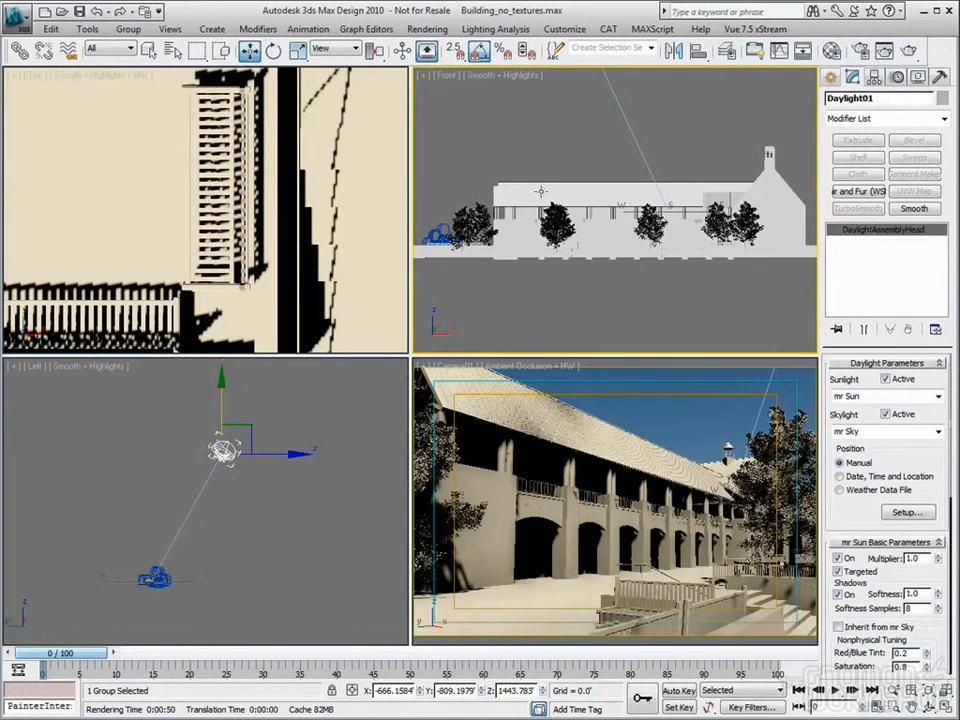
{"action": "scroll", "coordinate": [627, 258], "scroll_direction": "down", "scroll_amount": 12}
{"action": "scroll", "coordinate": [627, 258], "scroll_direction": "down", "scroll_amount": 6}
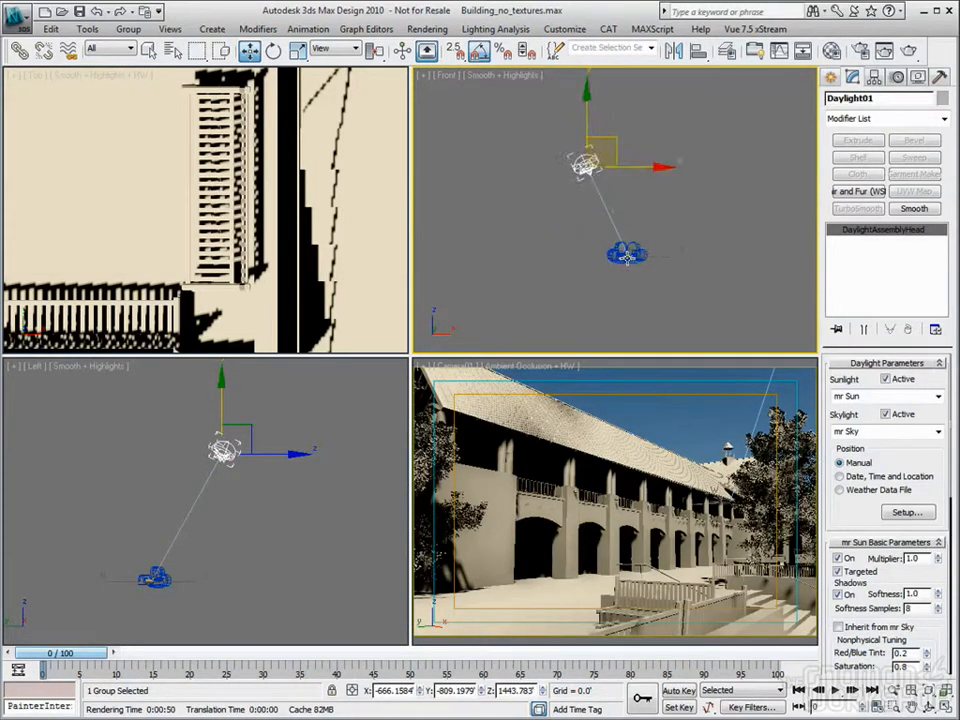
{"action": "scroll", "coordinate": [627, 256], "scroll_direction": "up", "scroll_amount": 4}
{"action": "key", "text": "alt+w"}
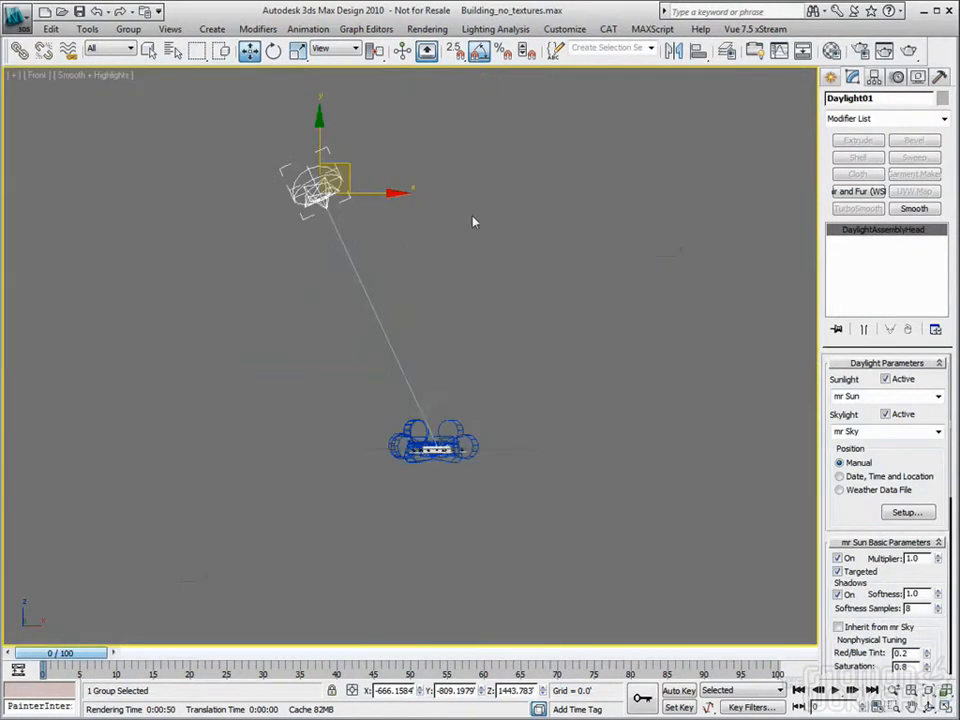
{"action": "middle_click_drag", "start_coordinate": [428, 222], "coordinate": [418, 323]}
{"action": "scroll", "coordinate": [418, 323], "scroll_direction": "down", "scroll_amount": 3}
{"action": "scroll", "coordinate": [417, 324], "scroll_direction": "up", "scroll_amount": 1}
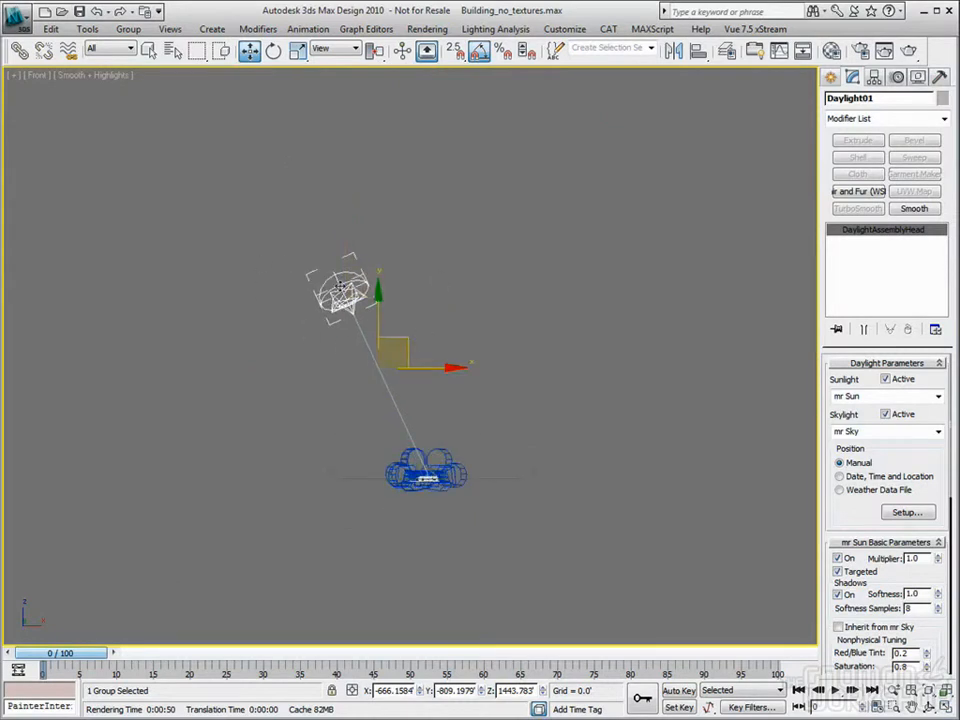
{"action": "scroll", "coordinate": [322, 260], "scroll_direction": "up", "scroll_amount": 1}
{"action": "left_click", "coordinate": [322, 260]}
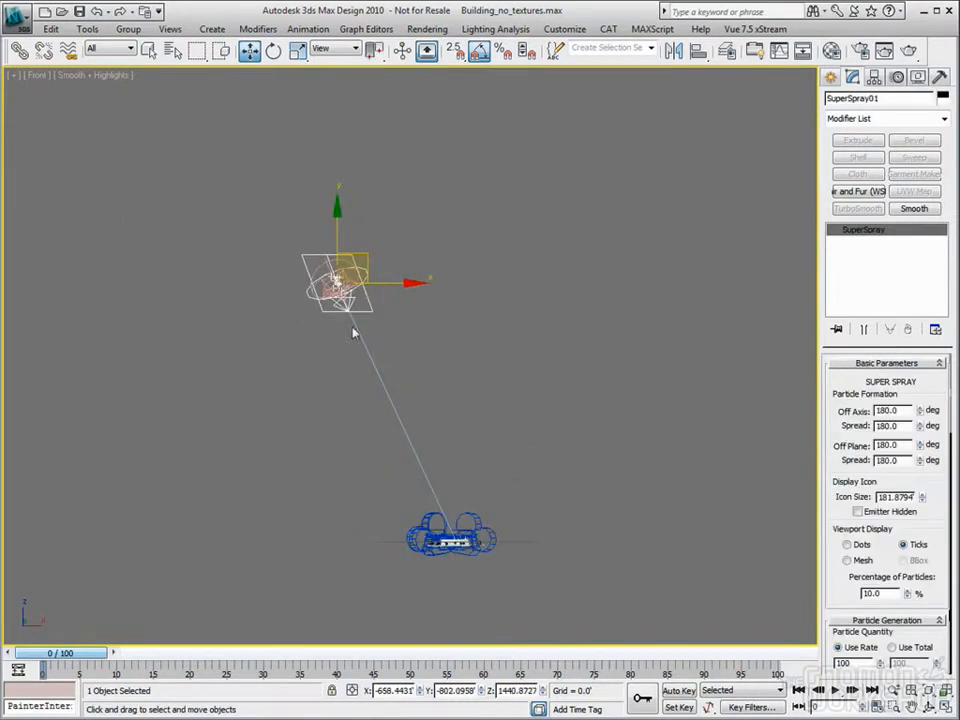
Step: Review the Global Illumination photon settings in the render setup, and clear the window out of the way
{"action": "middle_click_drag", "start_coordinate": [470, 338], "coordinate": [450, 330]}
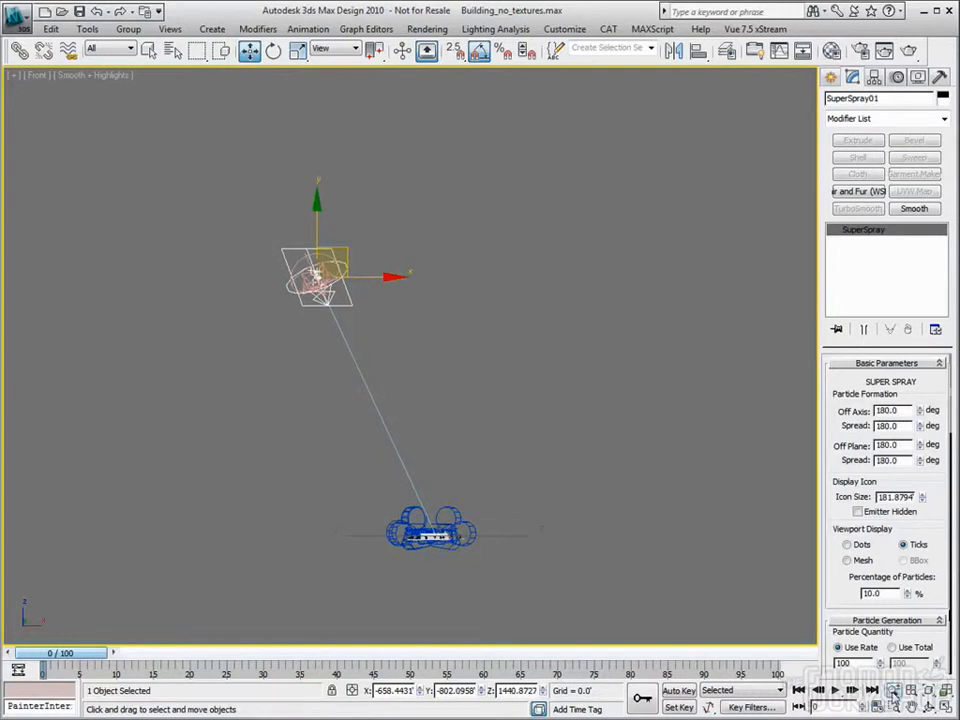
{"action": "key", "text": "alt+z"}
{"action": "left_click_drag", "start_coordinate": [420, 452], "coordinate": [415, 445]}
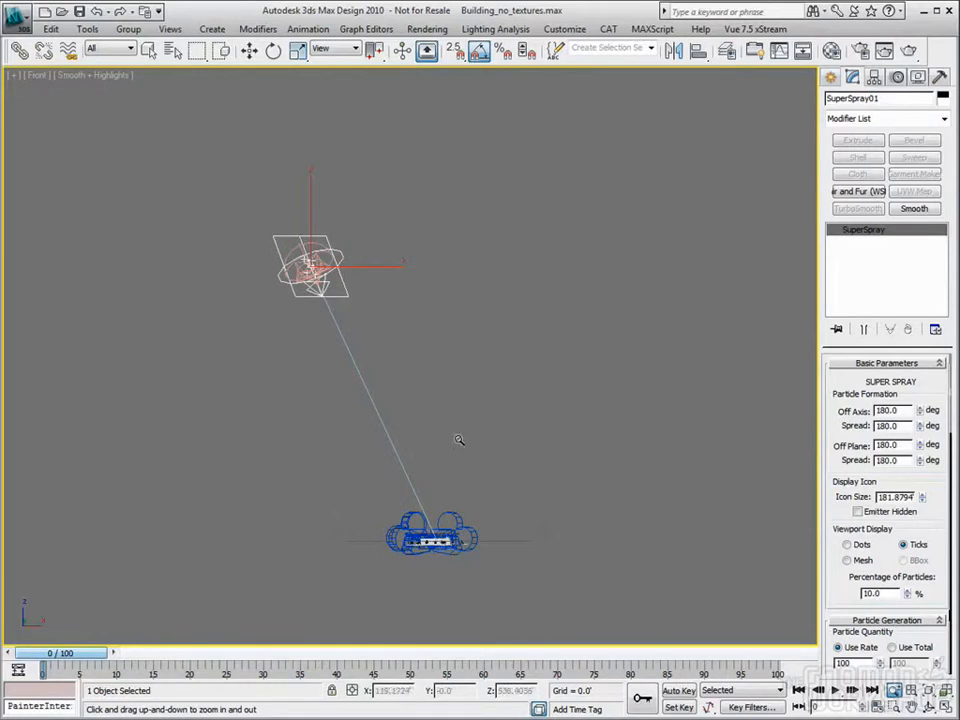
{"action": "key", "text": "w"}
{"action": "left_click", "coordinate": [853, 61]}
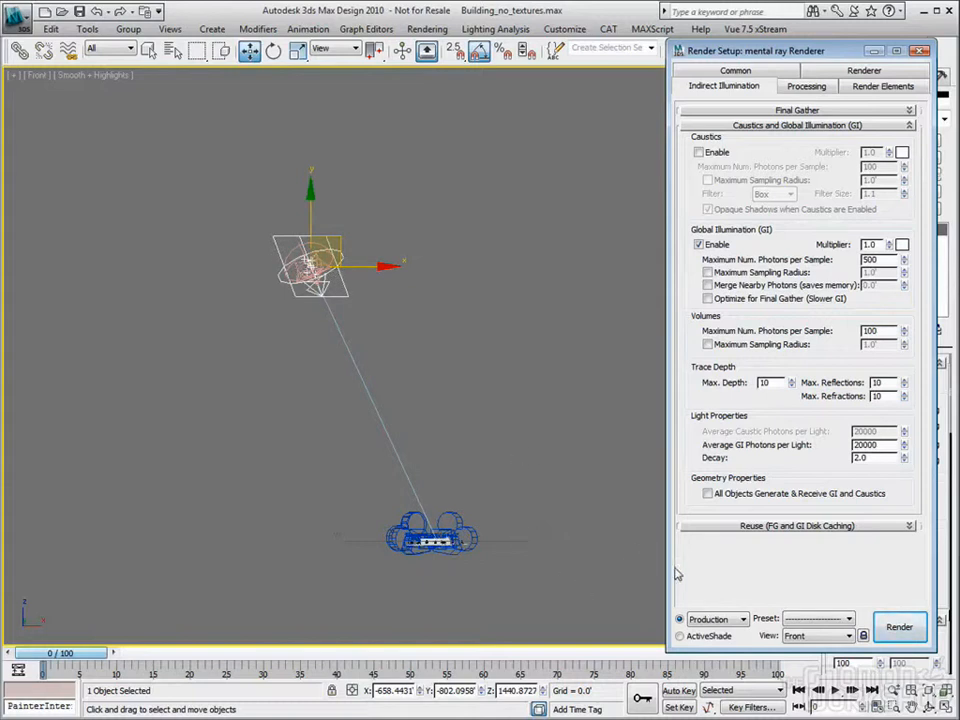
{"action": "left_click_drag", "start_coordinate": [700, 50], "coordinate": [959, 50]}
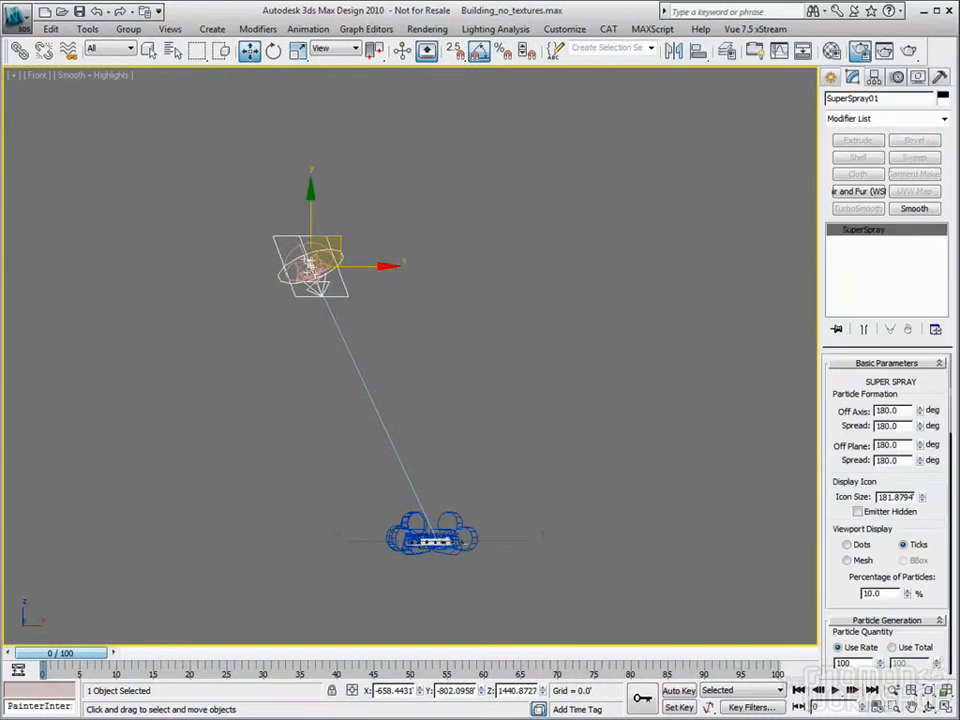
Step: Play the particle animation and examine how far the sun emitter lies from the building compared with the building's size
{"action": "left_click", "coordinate": [834, 689]}
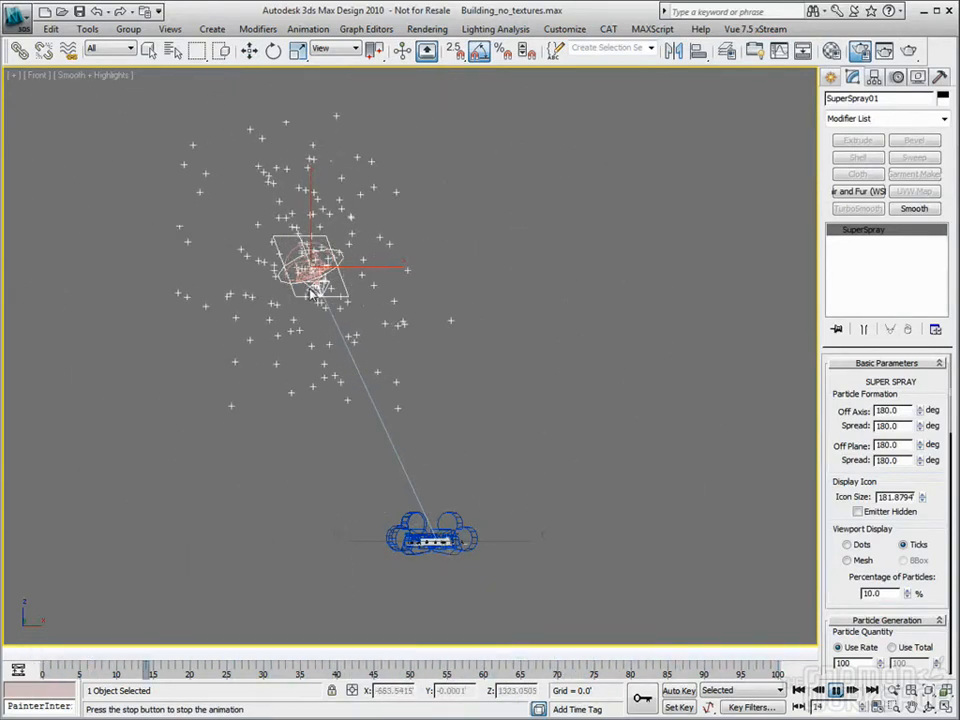
{"action": "left_click", "coordinate": [836, 690]}
{"action": "key", "text": "w"}
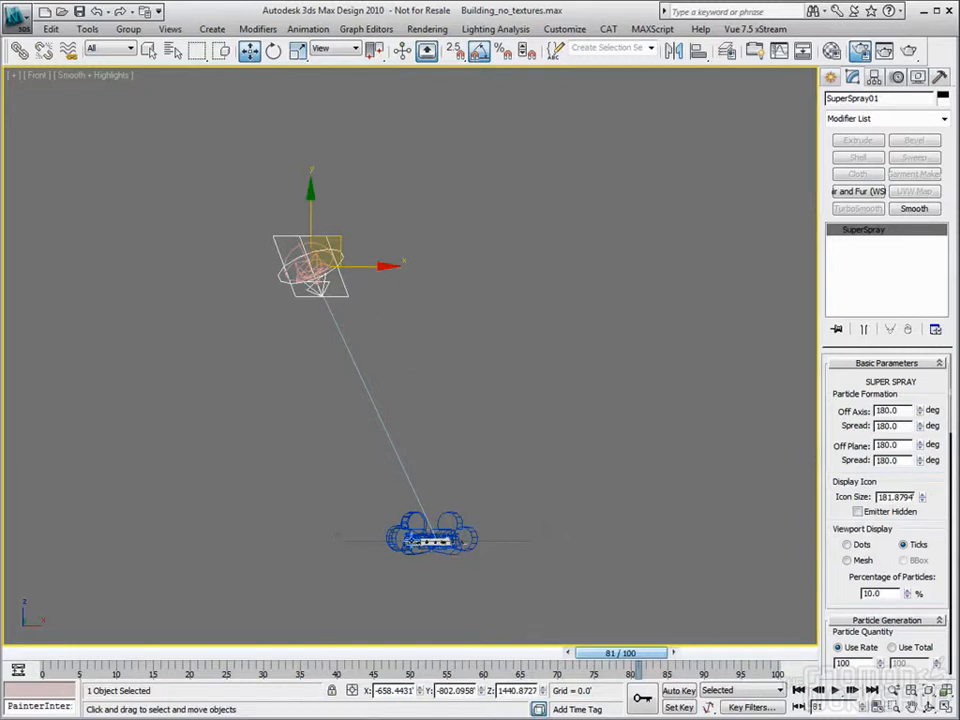
{"action": "scroll", "coordinate": [432, 548], "scroll_direction": "up", "scroll_amount": 5}
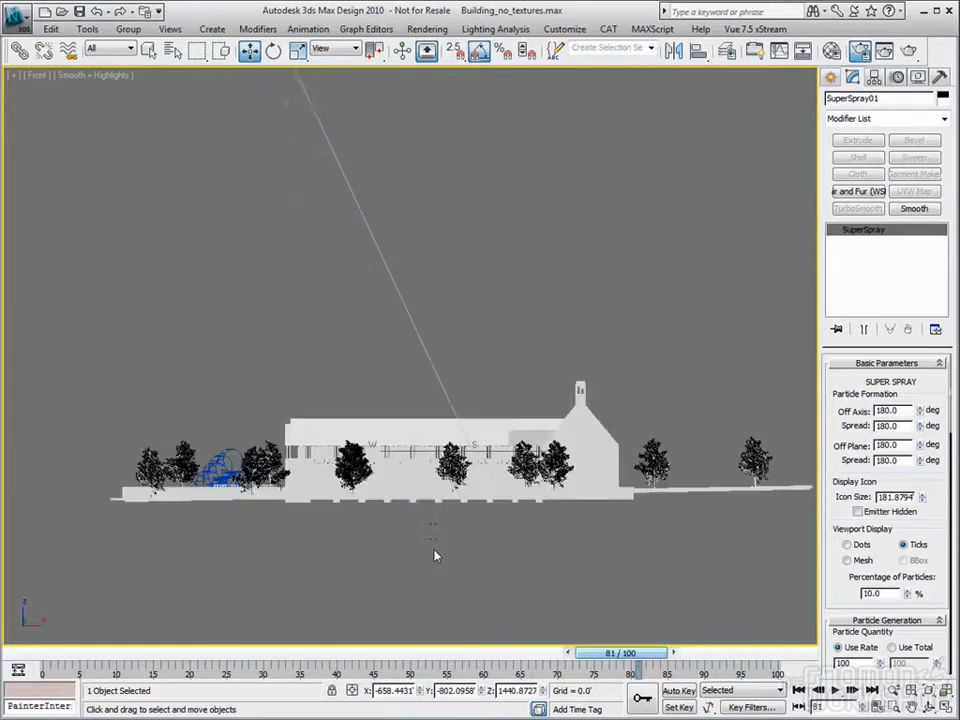
{"action": "scroll", "coordinate": [432, 548], "scroll_direction": "down", "scroll_amount": 6}
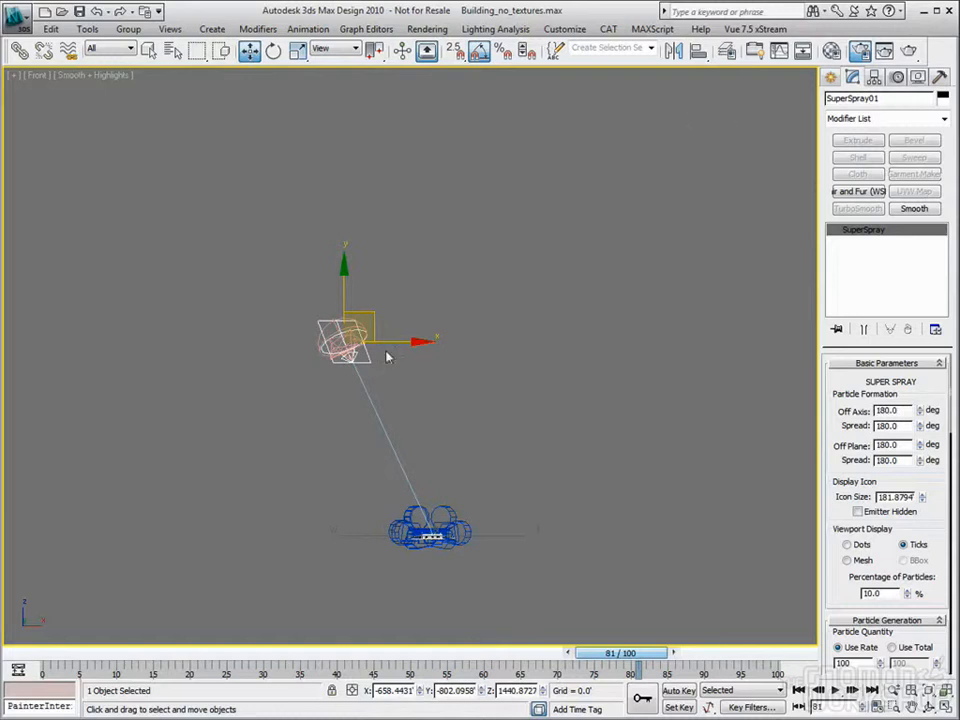
{"action": "middle_click_drag", "start_coordinate": [476, 416], "coordinate": [494, 362]}
{"action": "scroll", "coordinate": [448, 508], "scroll_direction": "up", "scroll_amount": 10}
{"action": "scroll", "coordinate": [450, 476], "scroll_direction": "down", "scroll_amount": 8}
{"action": "middle_click_drag", "start_coordinate": [432, 437], "coordinate": [439, 526]}
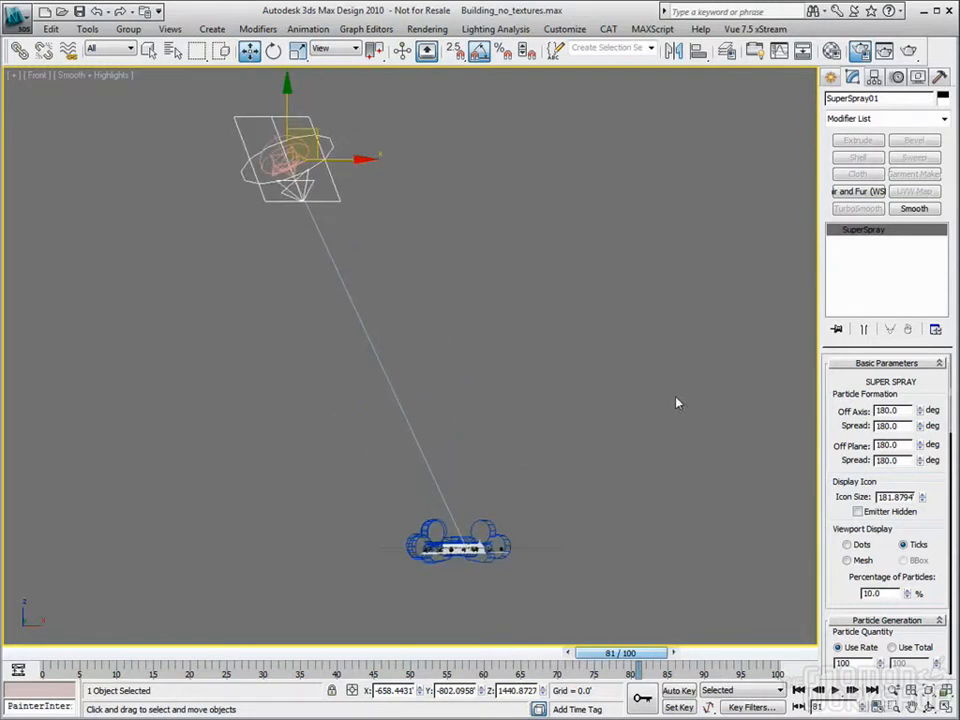
Step: From frame 0, set the super spray's Off Axis, Off Plane and plane Spread to 0 and axis Spread to 6, and preview the animation
{"action": "key", "text": "Home"}
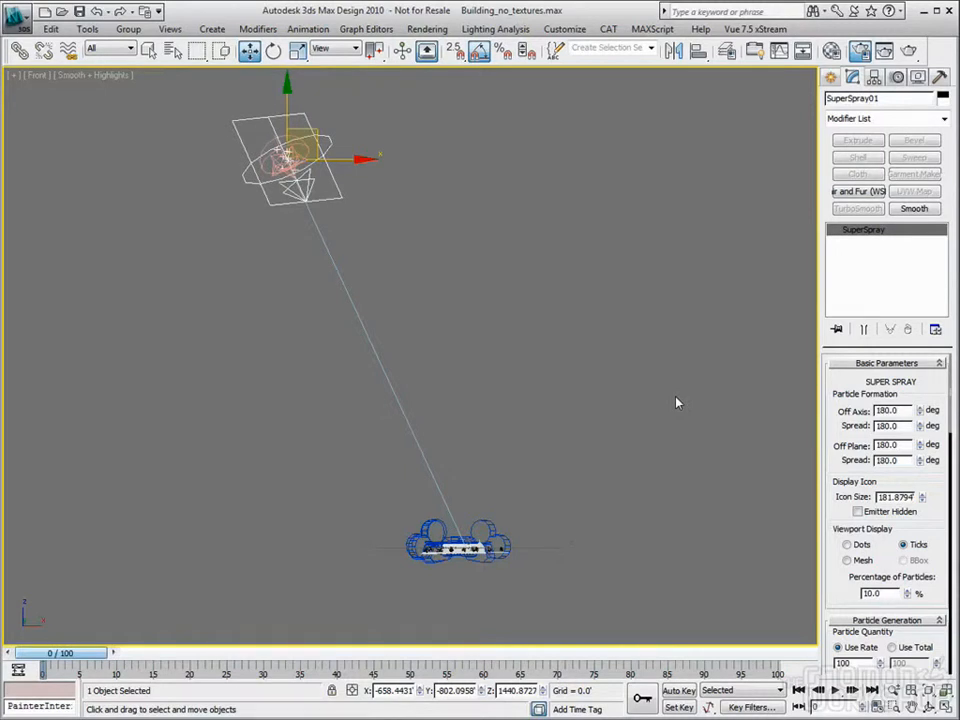
{"action": "right_click", "coordinate": [920, 412]}
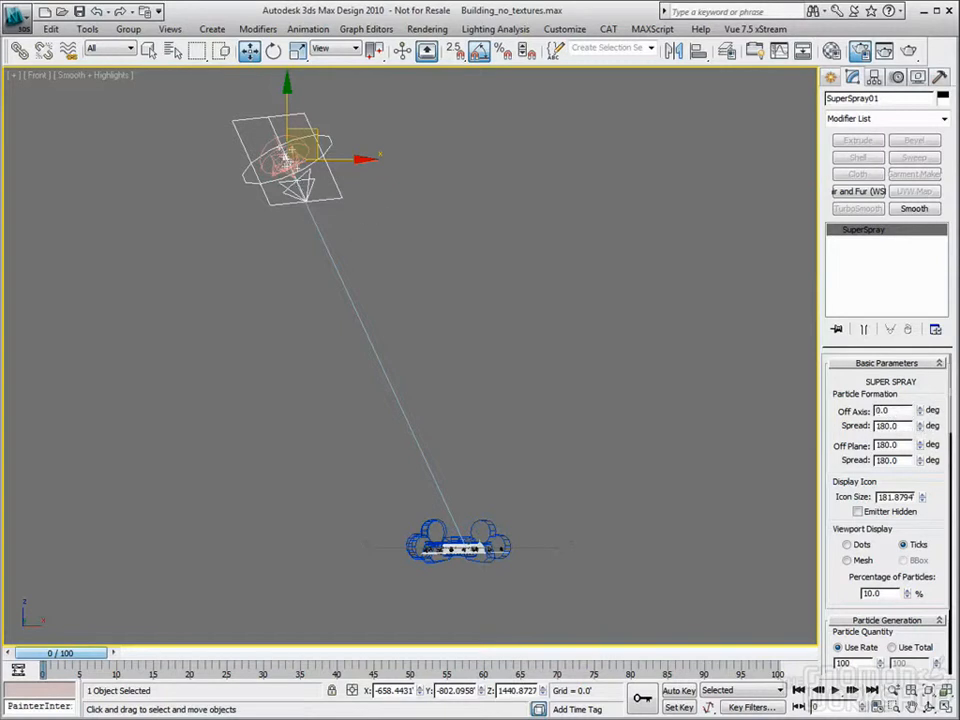
{"action": "right_click", "coordinate": [920, 445]}
{"action": "right_click", "coordinate": [920, 461]}
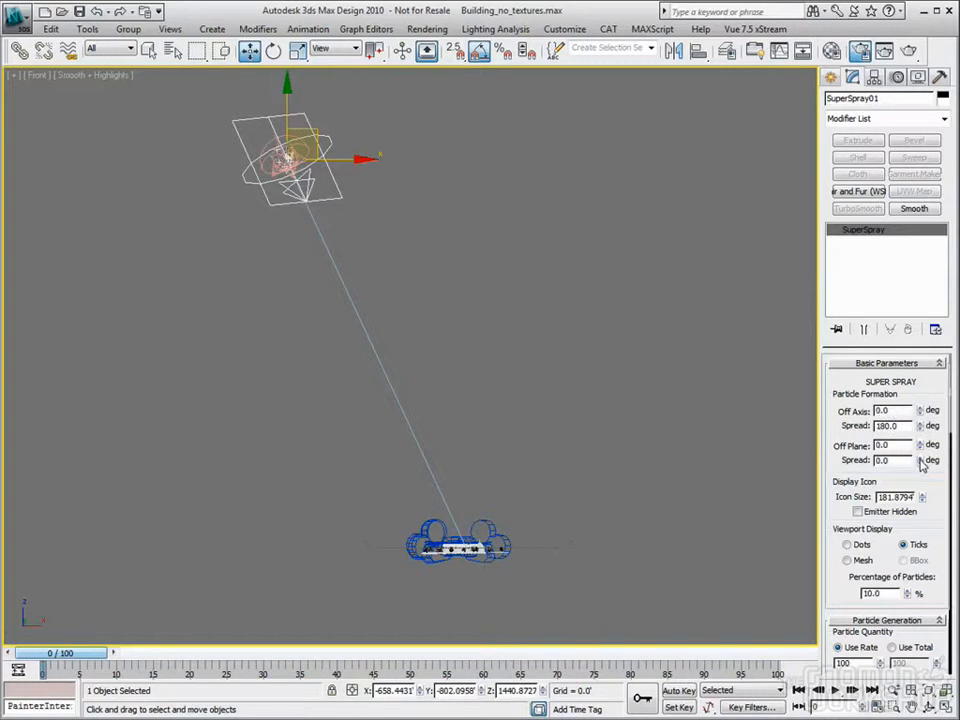
{"action": "type", "text": "6"}
{"action": "key", "text": "Tab"}
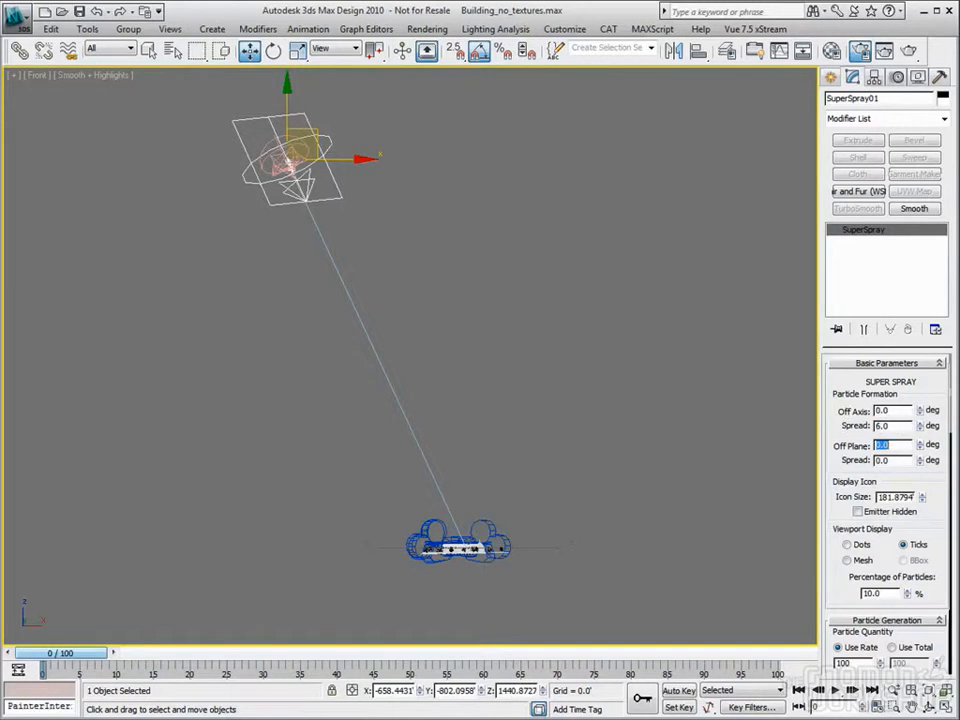
{"action": "left_click", "coordinate": [836, 690]}
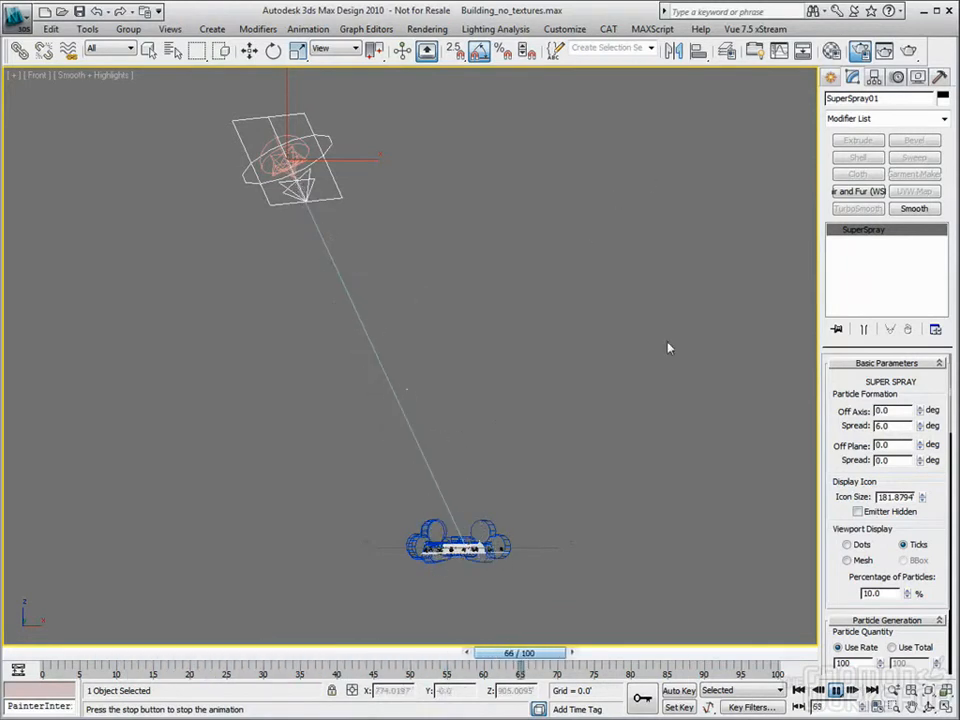
{"action": "left_click", "coordinate": [799, 690]}
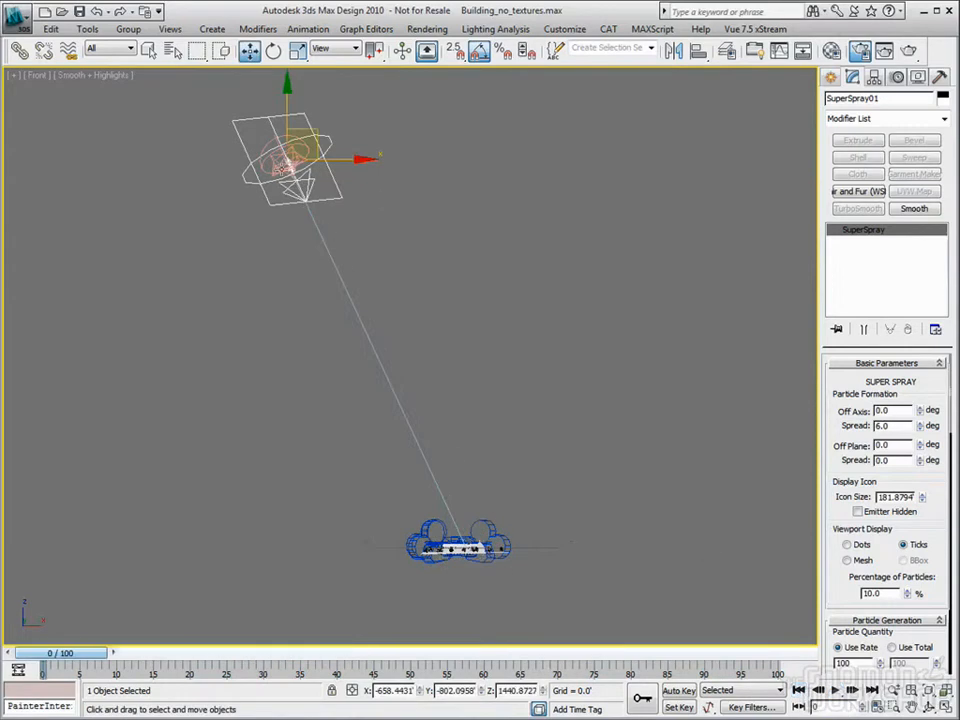
Step: Enable Use Photon Target for the daylight's mr Sun and set the photon radius to 102.5'
{"action": "left_click", "coordinate": [282, 155]}
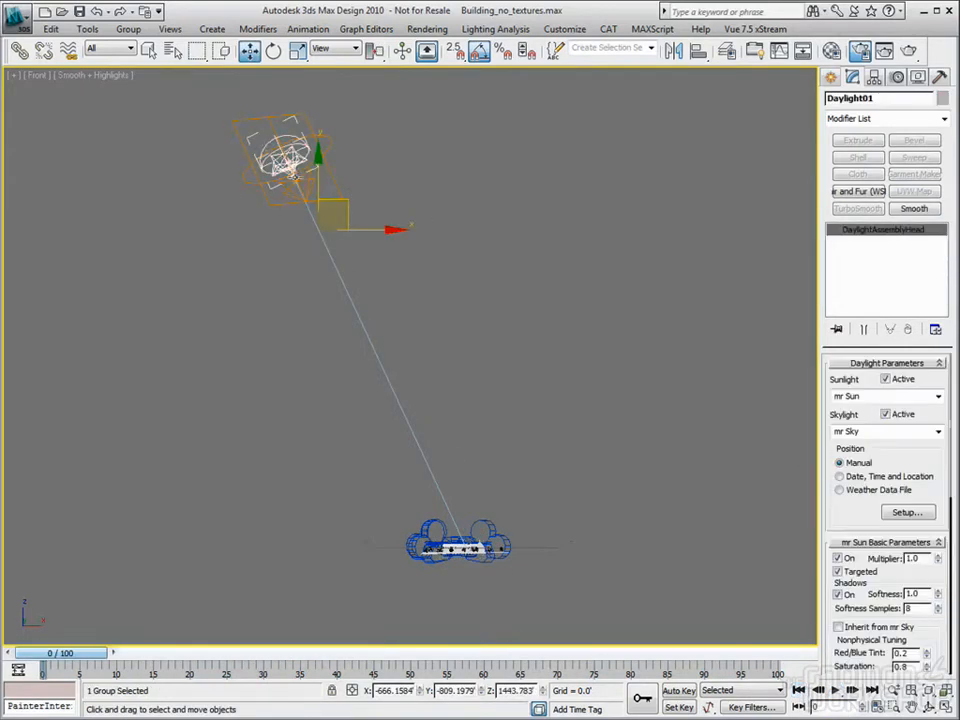
{"action": "scroll", "coordinate": [930, 460], "scroll_direction": "down", "scroll_amount": 5}
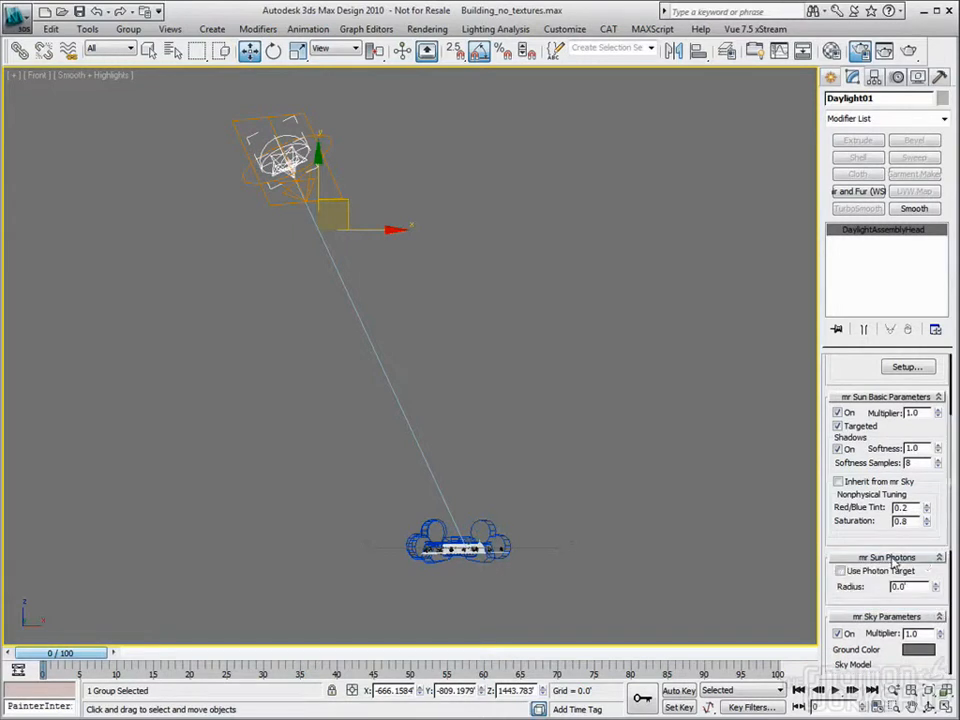
{"action": "left_click", "coordinate": [841, 571]}
{"action": "type", "text": "50"}
{"action": "key", "text": "Return"}
{"action": "left_click_drag", "start_coordinate": [936, 587], "coordinate": [926, 506]}
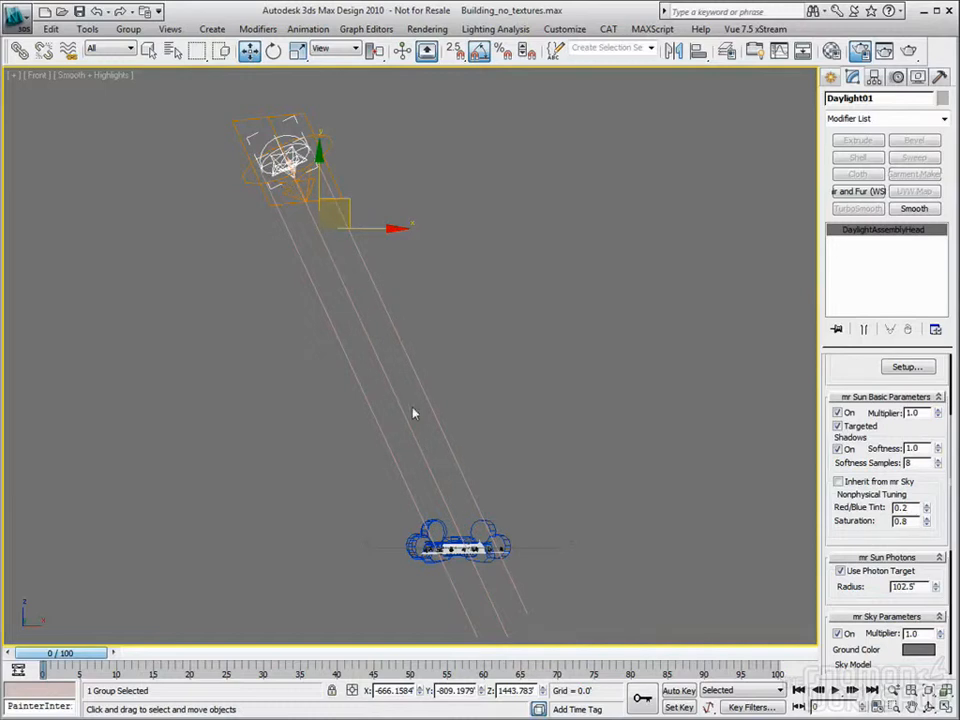
Step: Preview the particle animation within the sun's photon target boundary, rewind it, and check the GI settings in the render setup
{"action": "left_click", "coordinate": [835, 690]}
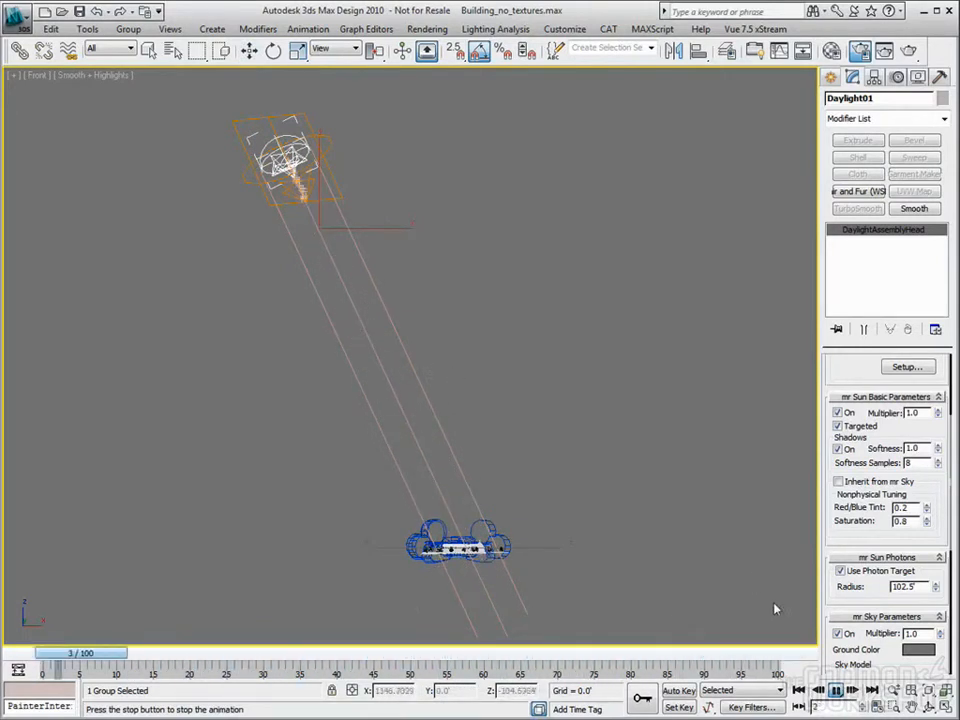
{"action": "left_click", "coordinate": [799, 690]}
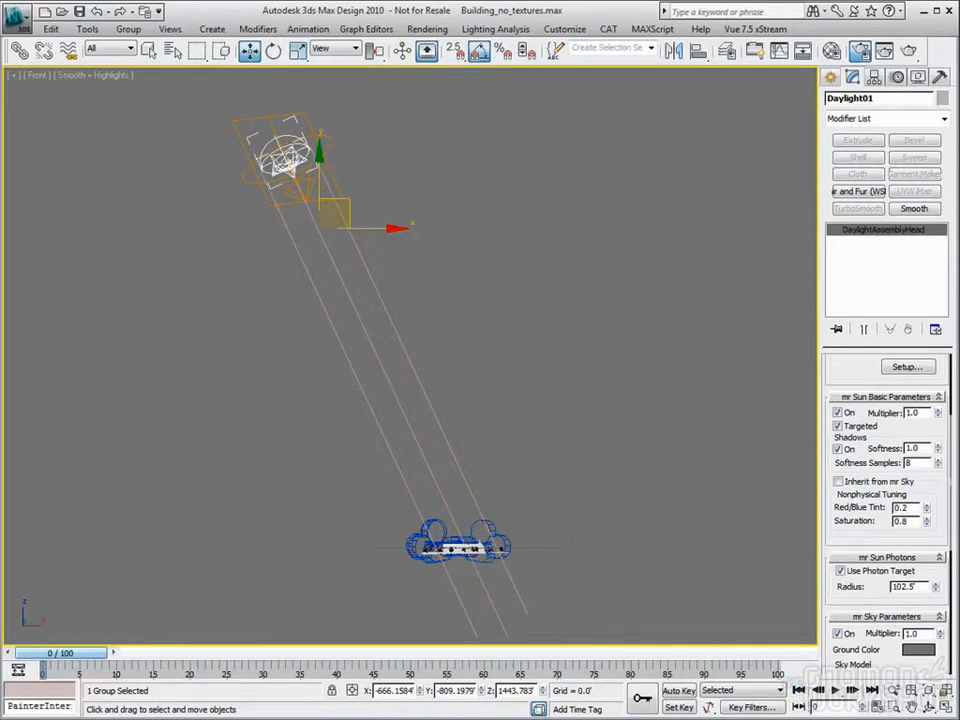
{"action": "key", "text": "F10"}
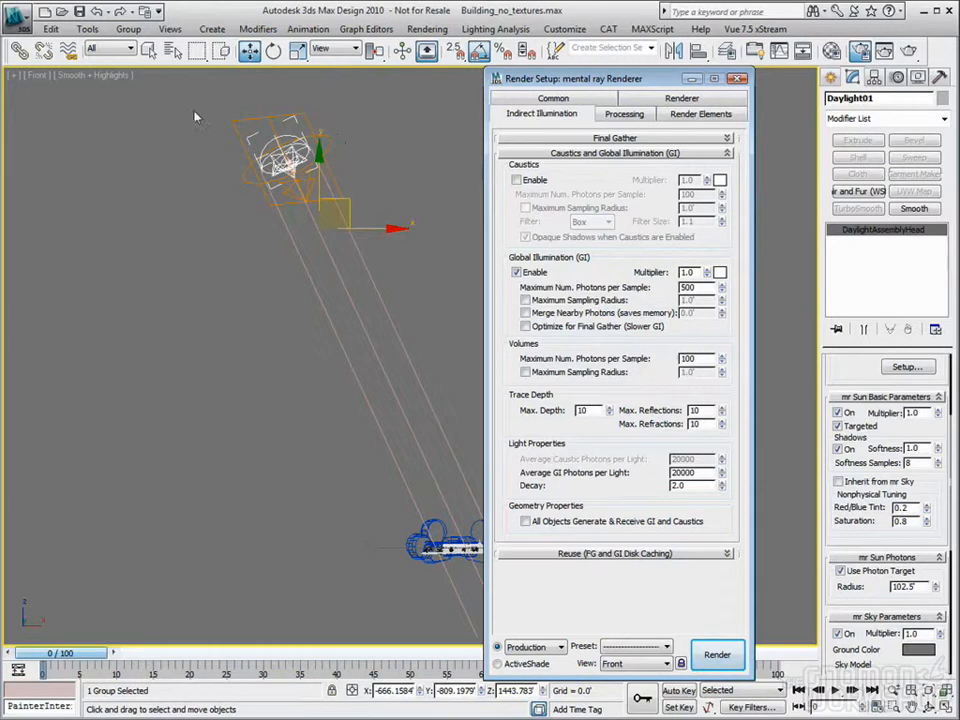
{"action": "left_click", "coordinate": [736, 79]}
Step: Create a photometric target light beside the daylight system in the Front view, with a target distance of about 867'
{"action": "left_click", "coordinate": [831, 78]}
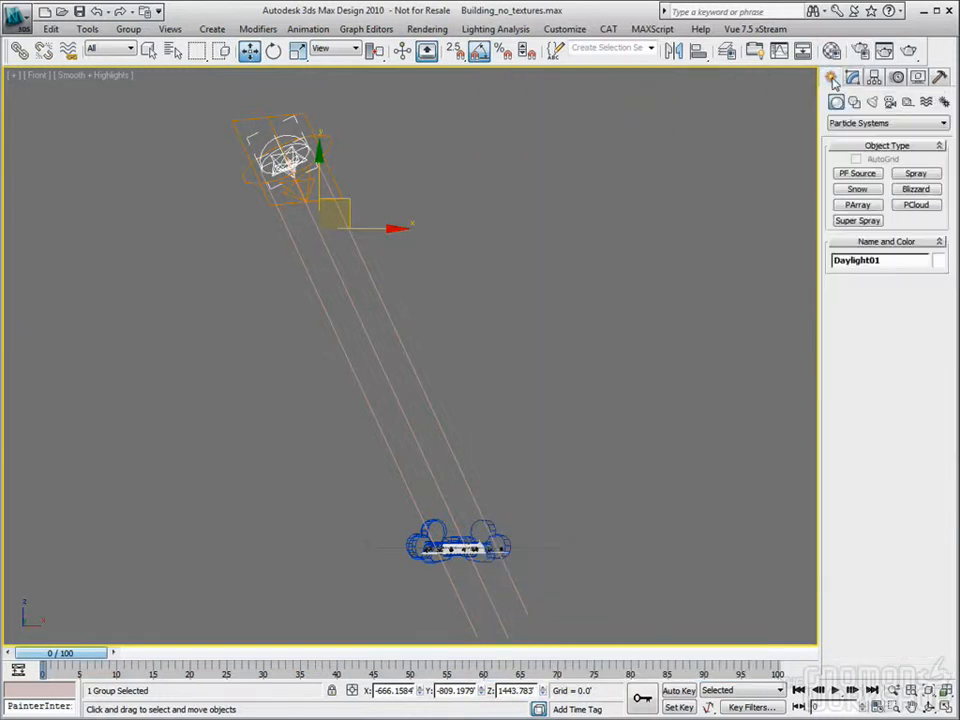
{"action": "left_click", "coordinate": [873, 104]}
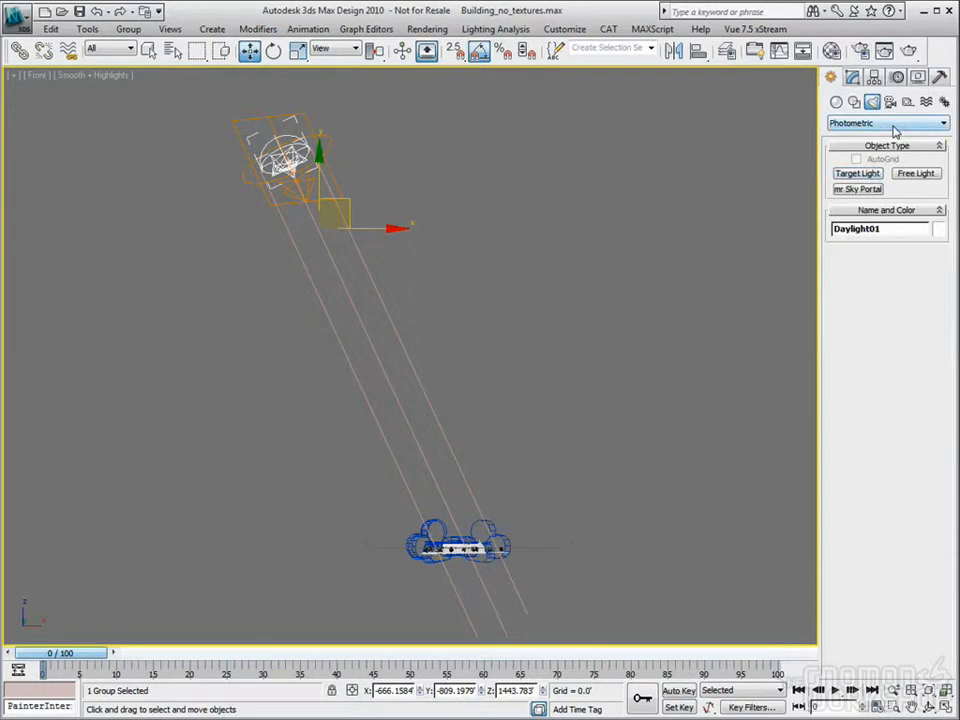
{"action": "left_click", "coordinate": [858, 174]}
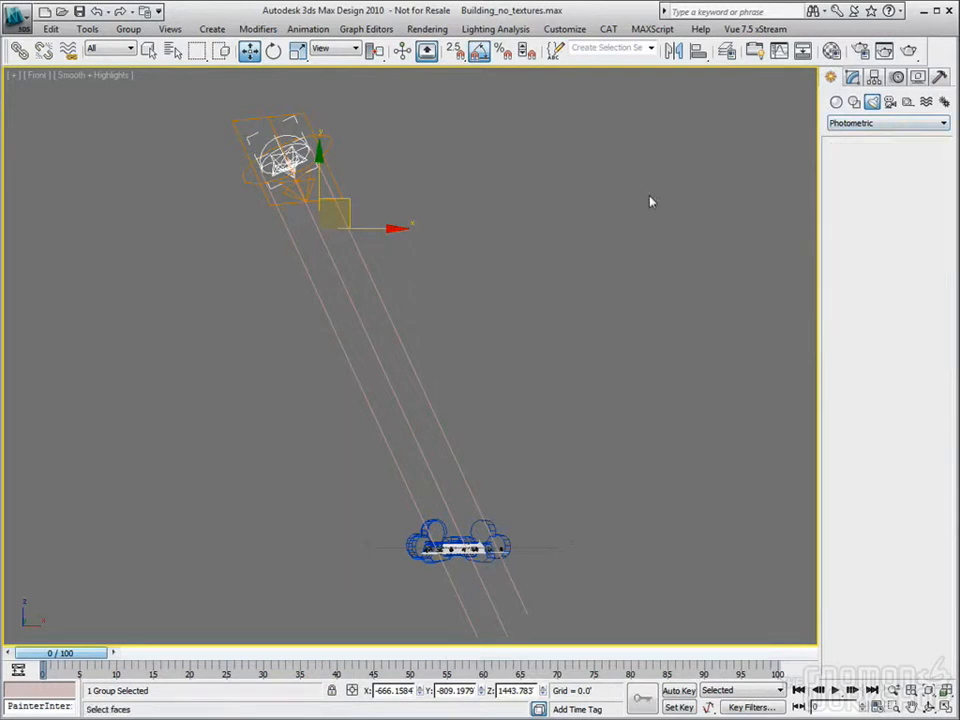
{"action": "left_click_drag", "start_coordinate": [666, 178], "coordinate": [530, 369]}
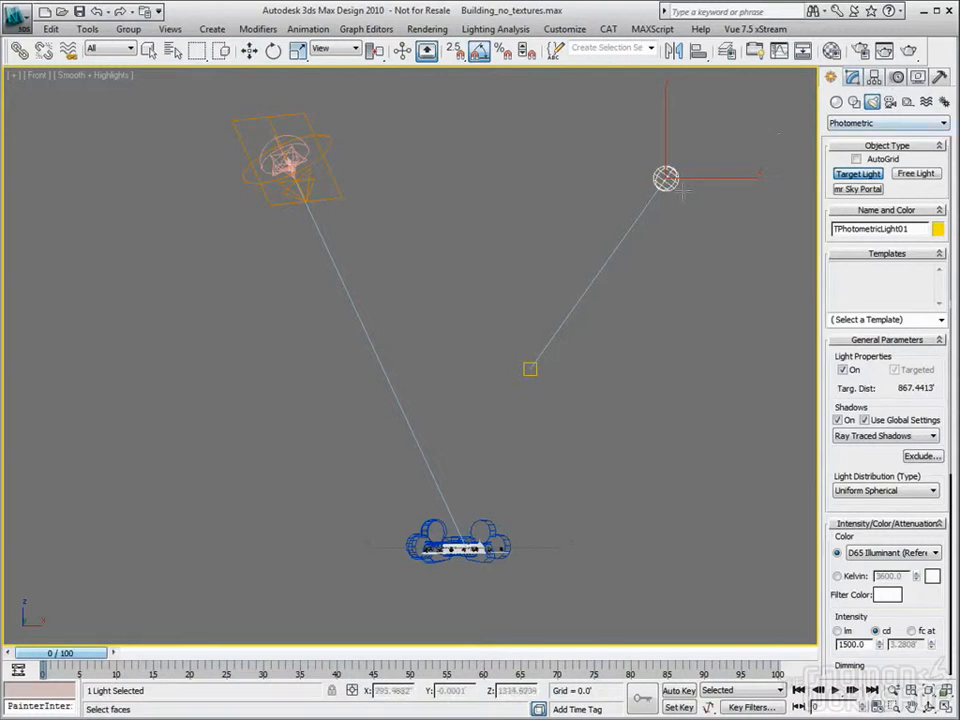
Step: Switch the photometric target light's distribution type to Spotlight, and delete the light
{"action": "left_click", "coordinate": [249, 50]}
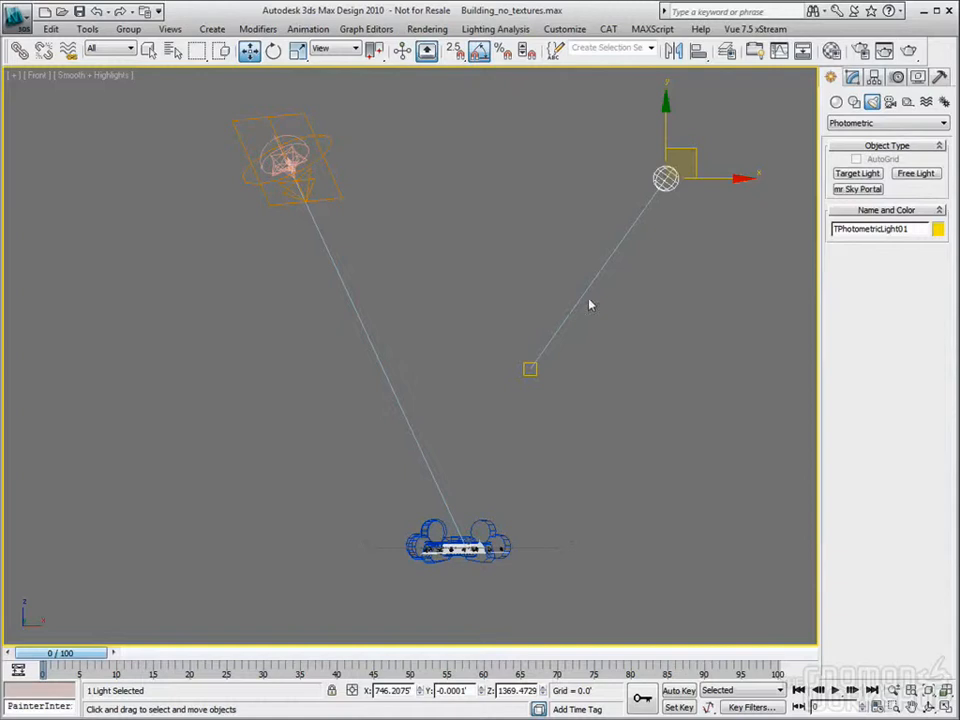
{"action": "left_click", "coordinate": [852, 77]}
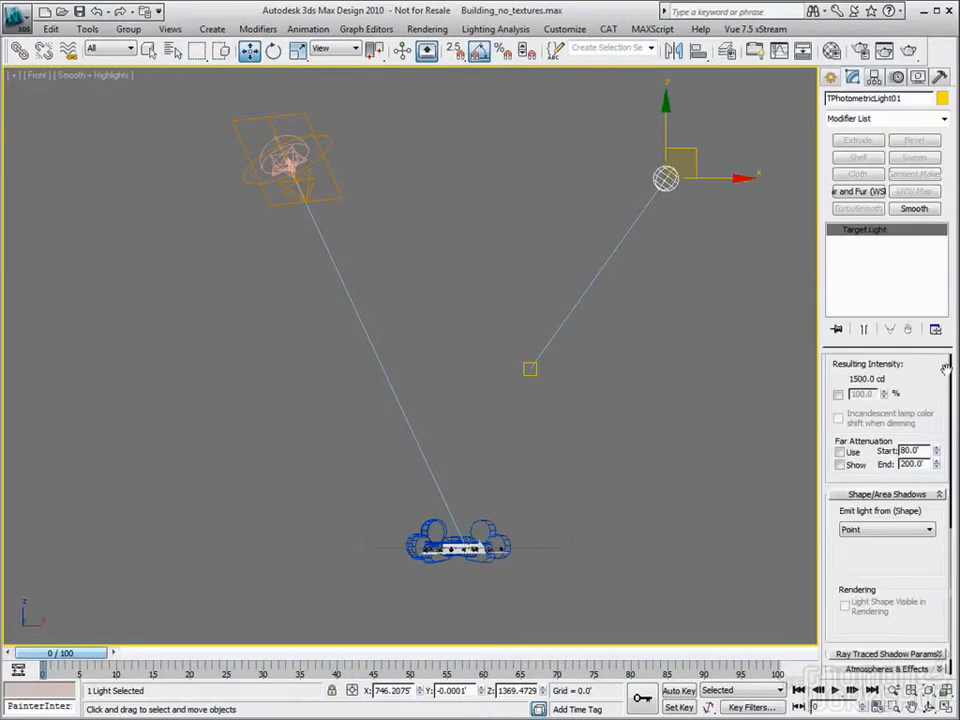
{"action": "left_click_drag", "start_coordinate": [931, 450], "coordinate": [931, 489]}
{"action": "scroll", "coordinate": [931, 489], "scroll_direction": "up", "scroll_amount": 5}
{"action": "scroll", "coordinate": [933, 495], "scroll_direction": "down", "scroll_amount": 2}
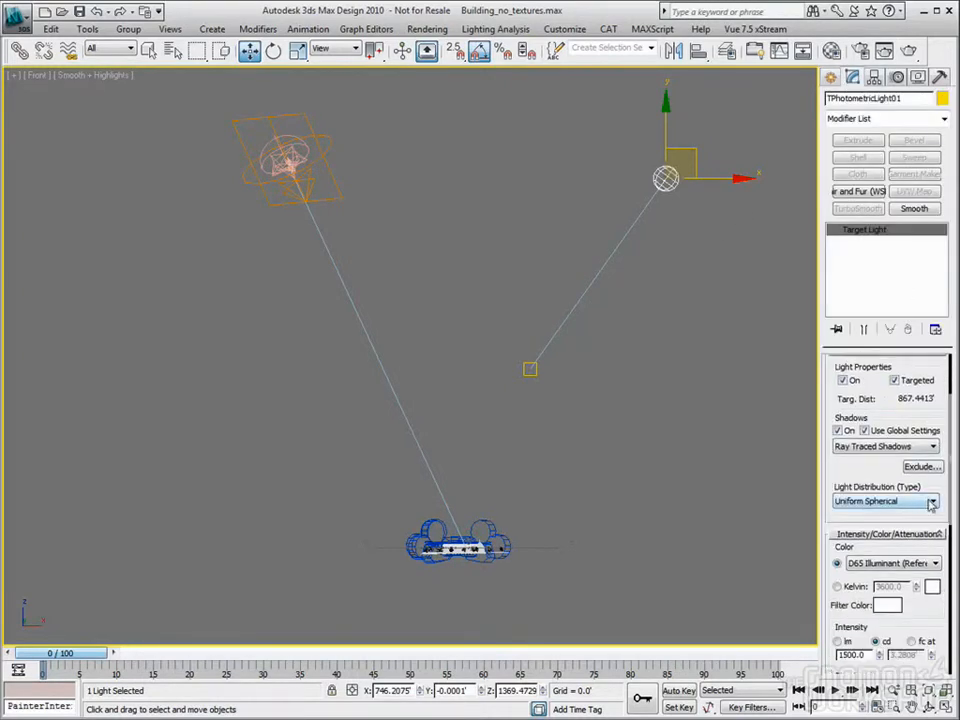
{"action": "left_click", "coordinate": [932, 501]}
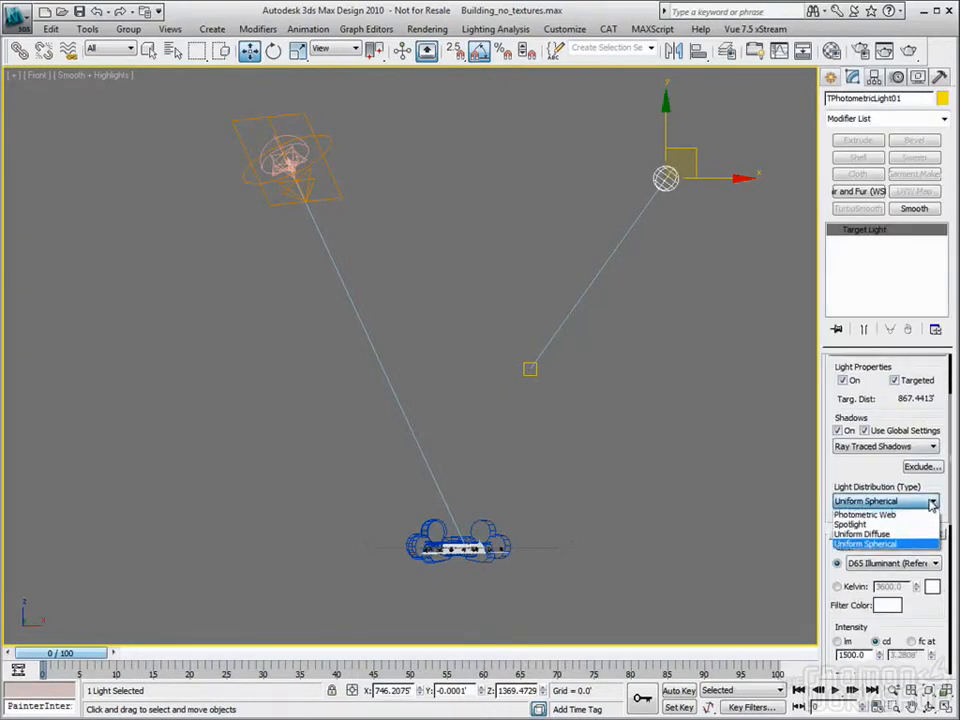
{"action": "left_click", "coordinate": [877, 526]}
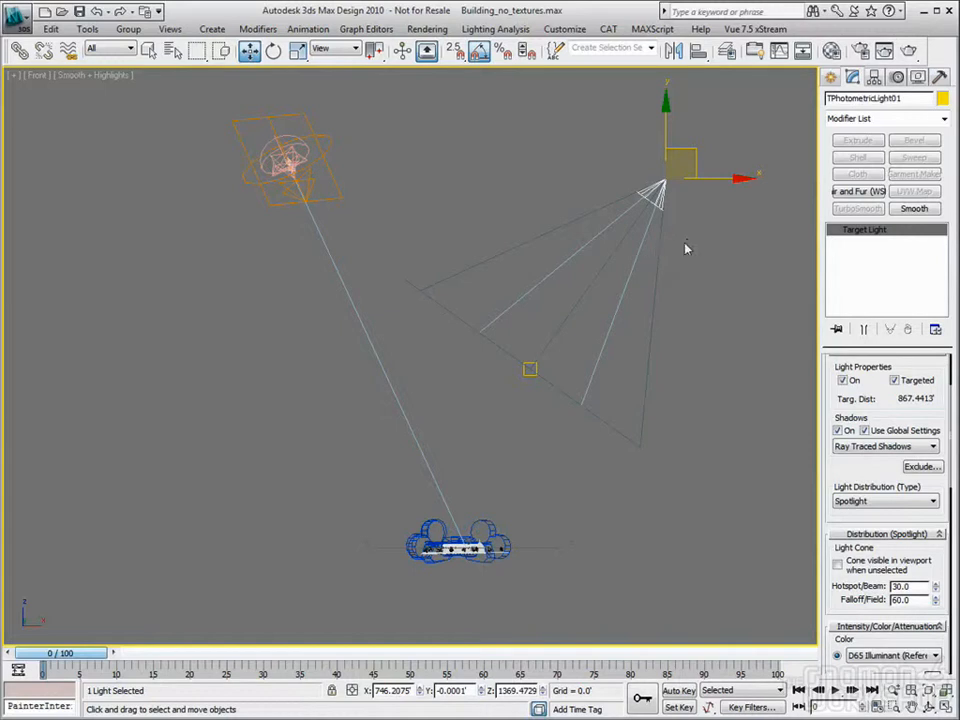
{"action": "key", "text": "Delete"}
Step: Create a standard Omni light in the open area beside the daylight system in the Front view
{"action": "left_click", "coordinate": [831, 78]}
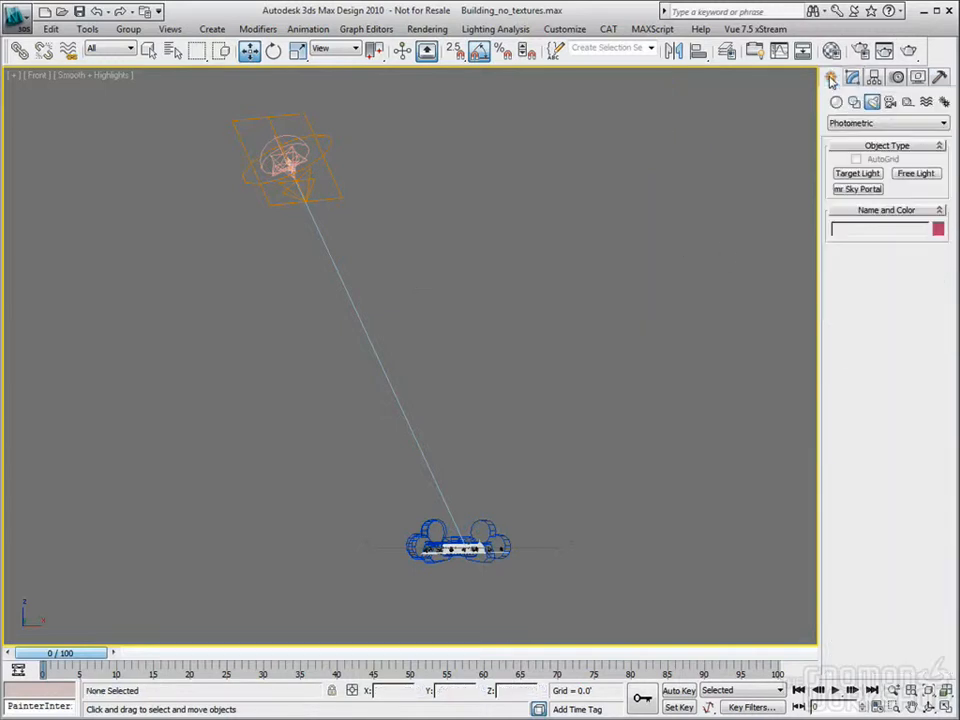
{"action": "left_click", "coordinate": [887, 123]}
{"action": "left_click", "coordinate": [877, 146]}
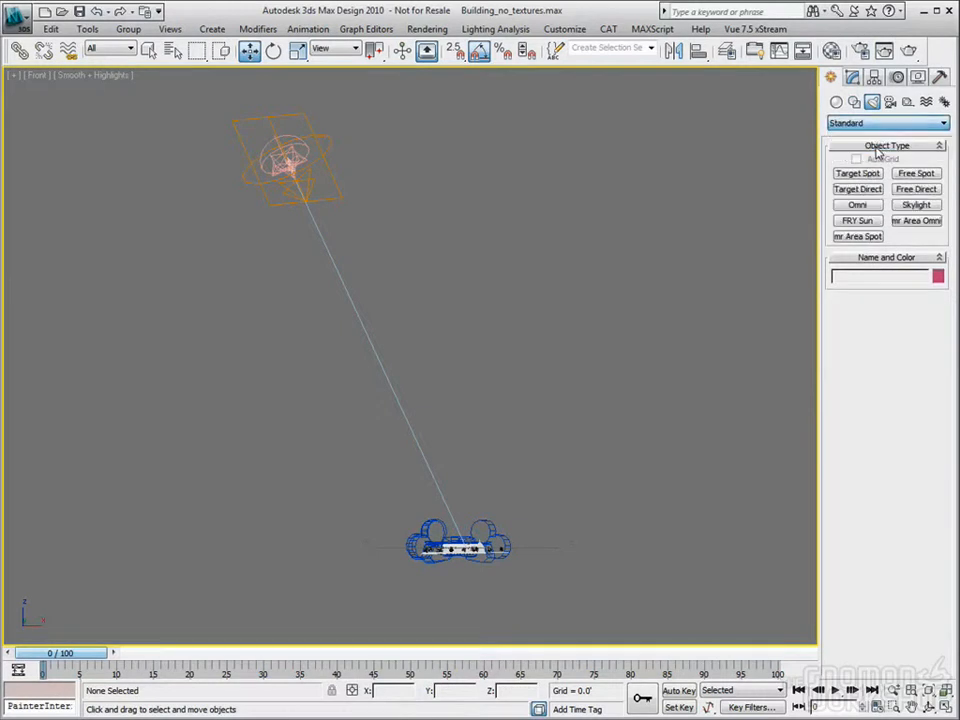
{"action": "left_click", "coordinate": [857, 204]}
{"action": "left_click", "coordinate": [515, 293]}
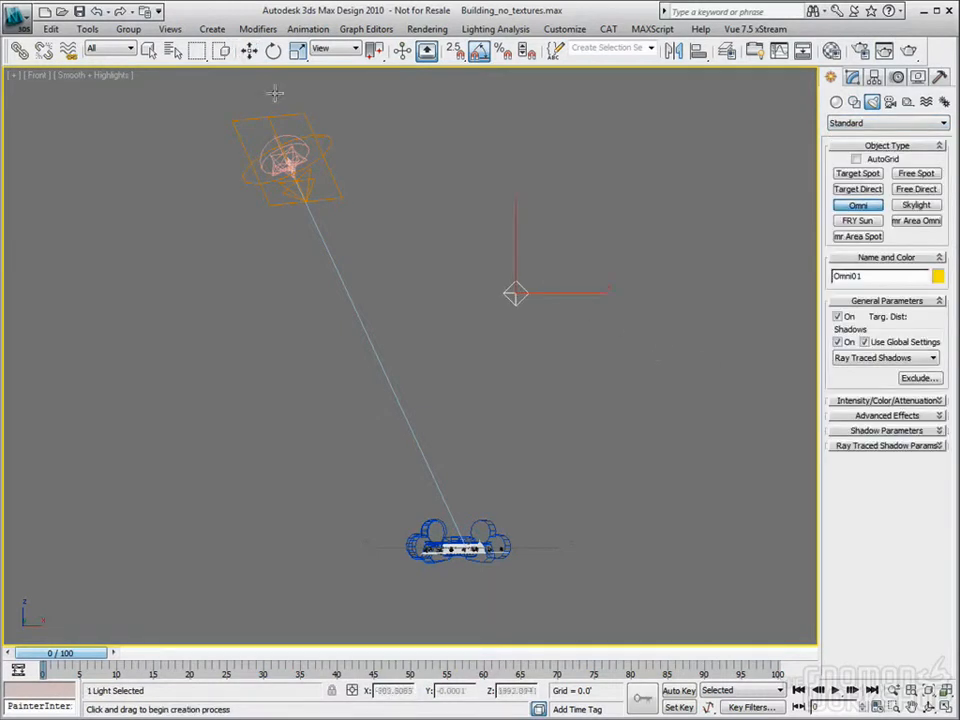
Step: Examine the omni light's intensity, decay and attenuation parameters, and delete the light
{"action": "left_click", "coordinate": [249, 50]}
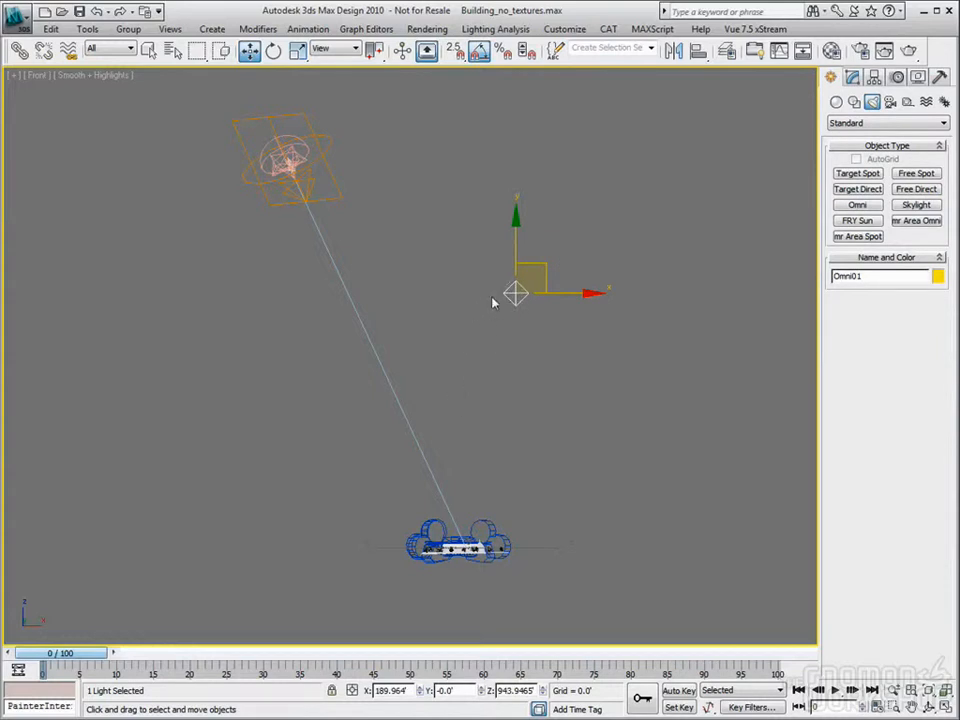
{"action": "left_click", "coordinate": [852, 77]}
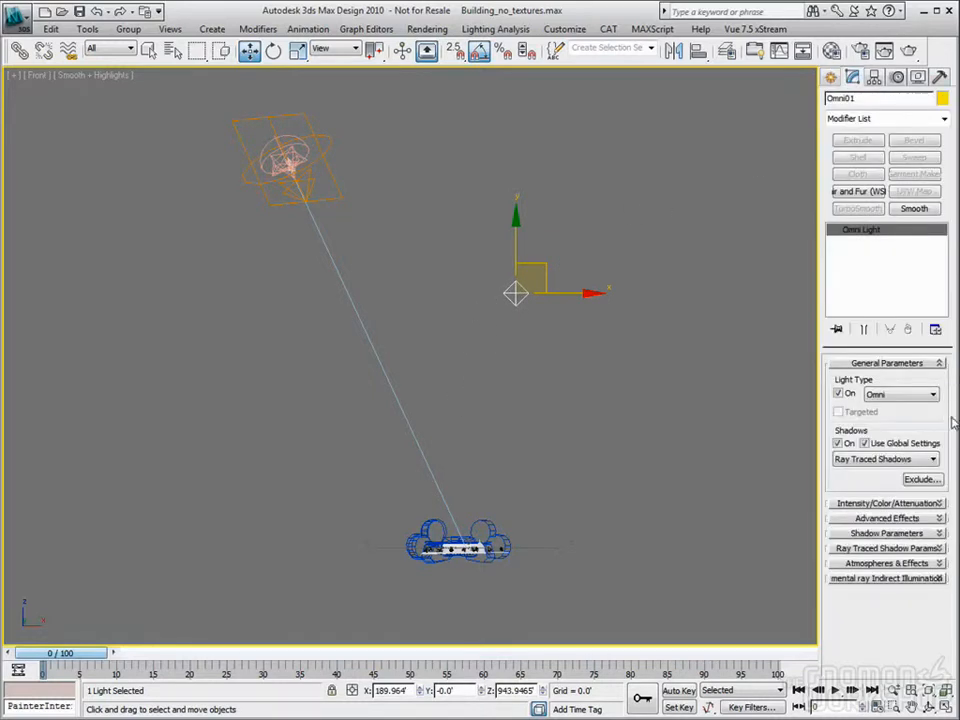
{"action": "left_click", "coordinate": [885, 504]}
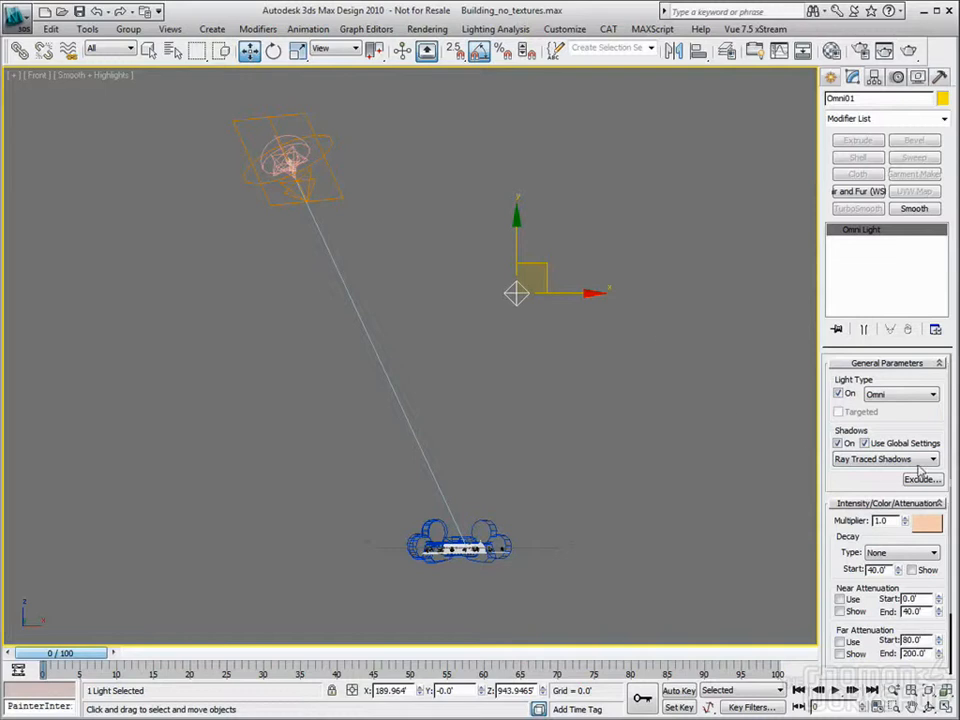
{"action": "scroll", "coordinate": [900, 520], "scroll_direction": "down", "scroll_amount": 3}
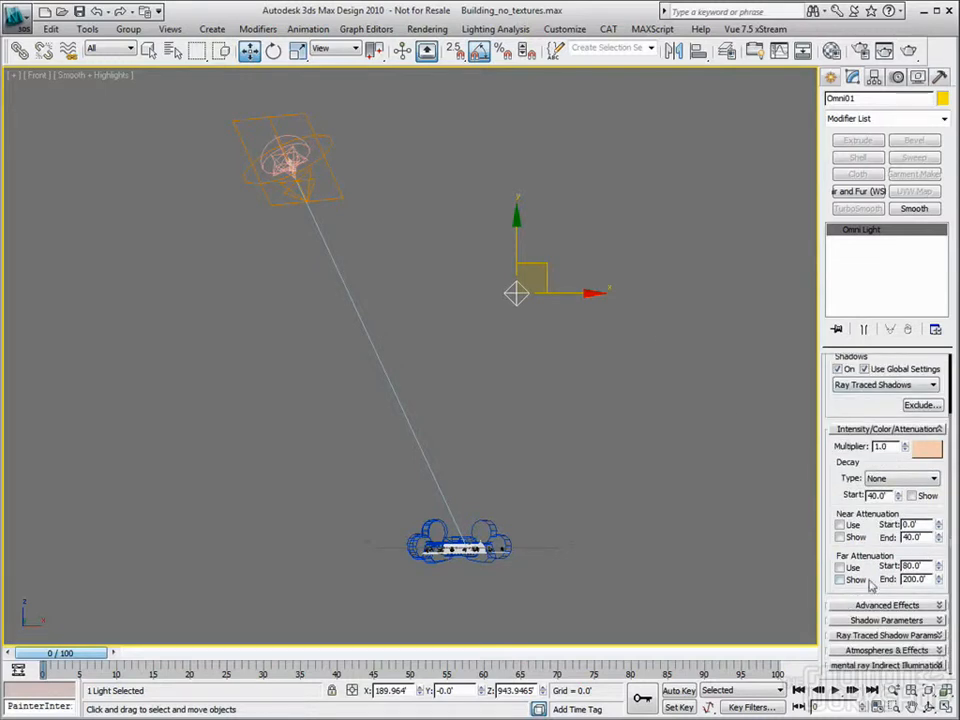
{"action": "left_click", "coordinate": [531, 500]}
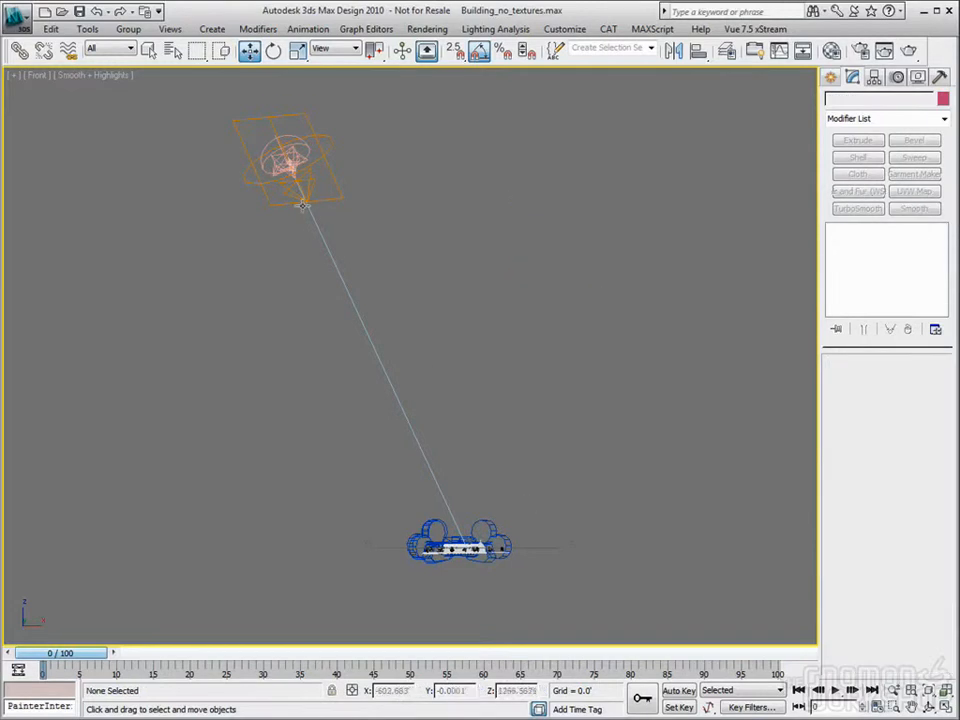
Step: Hide the super spray emitter located at the daylight system in the Front view
{"action": "left_click", "coordinate": [234, 145]}
{"action": "right_click", "coordinate": [312, 191]}
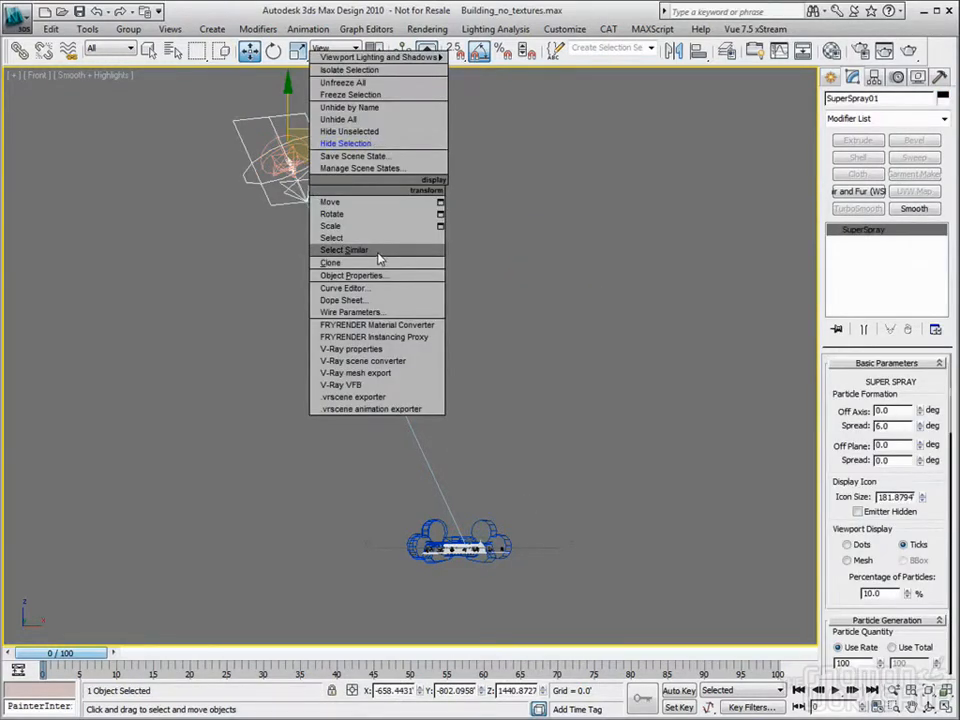
{"action": "left_click", "coordinate": [346, 143]}
Step: Bring up the GI render settings alongside the four-viewport layout, and select the daylight system in the Front view
{"action": "key", "text": "F10"}
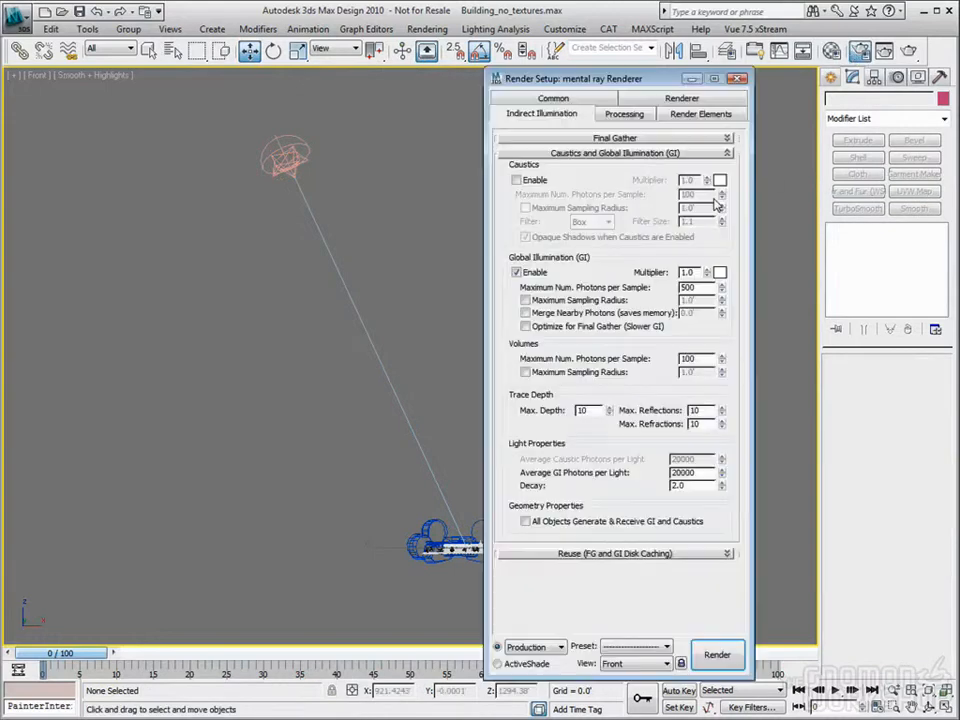
{"action": "left_click_drag", "start_coordinate": [651, 41], "coordinate": [748, 68]}
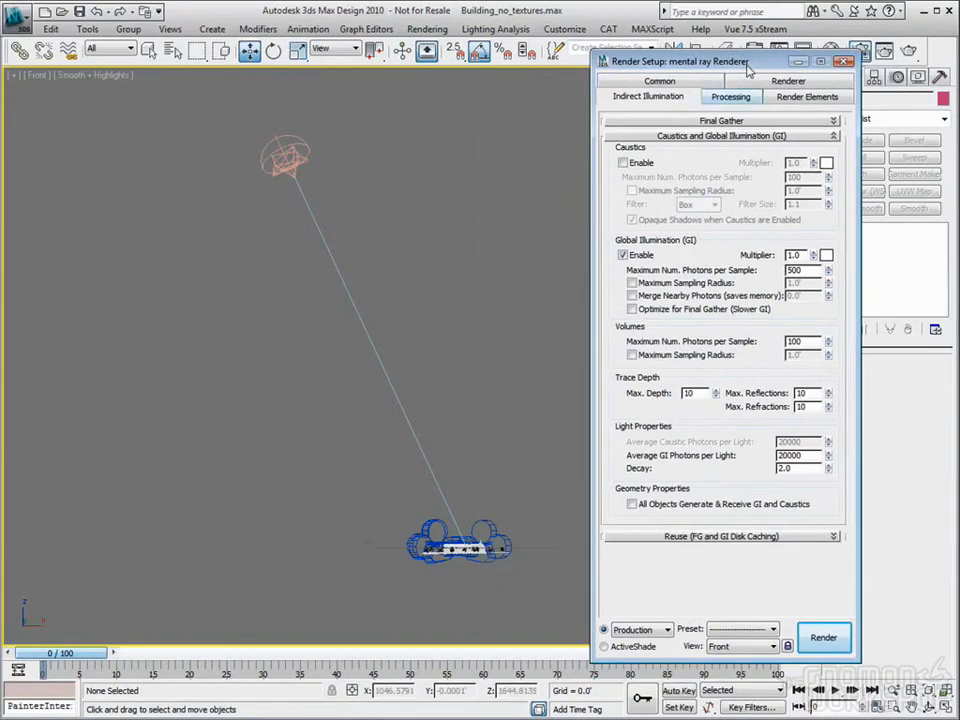
{"action": "key", "text": "alt+w"}
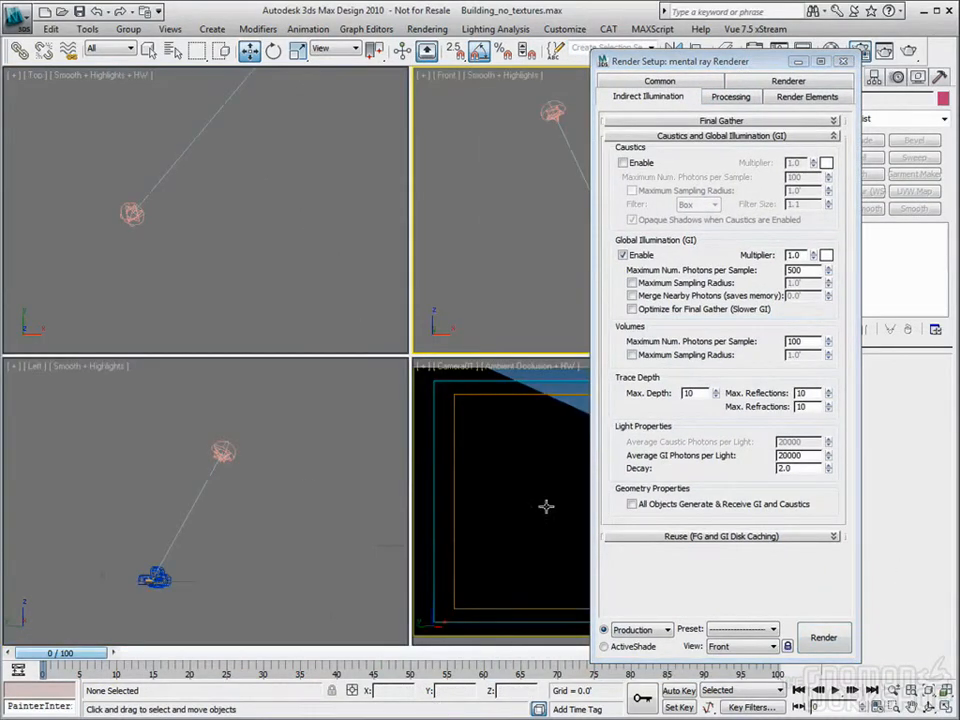
{"action": "left_click_drag", "start_coordinate": [634, 65], "coordinate": [276, 72]}
{"action": "left_click_drag", "start_coordinate": [420, 77], "coordinate": [286, 78]}
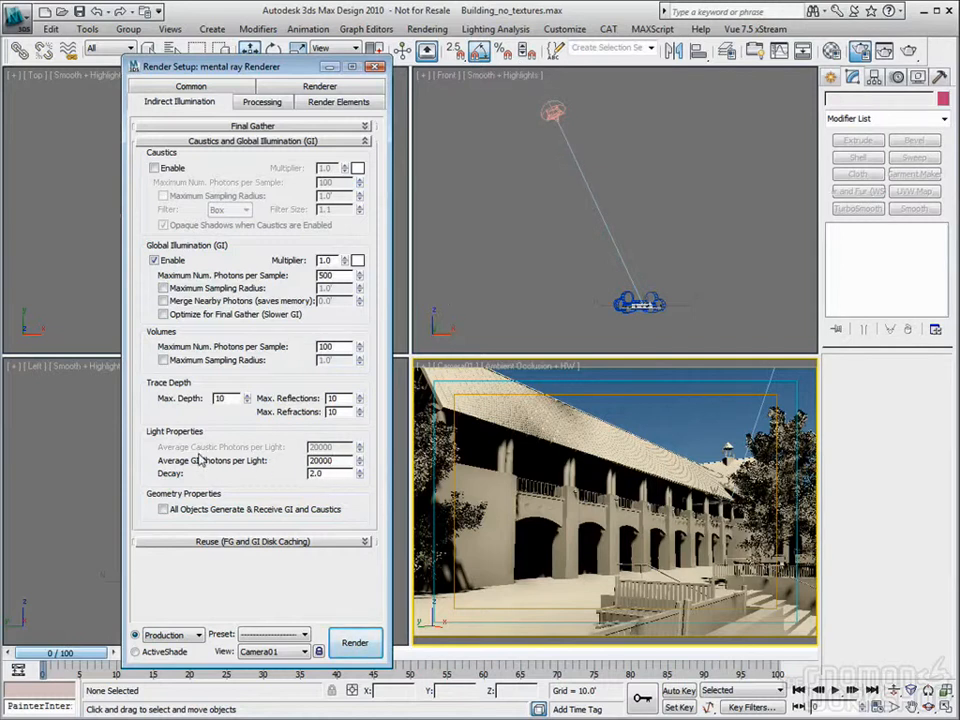
{"action": "left_click", "coordinate": [334, 461]}
{"action": "left_click", "coordinate": [552, 110]}
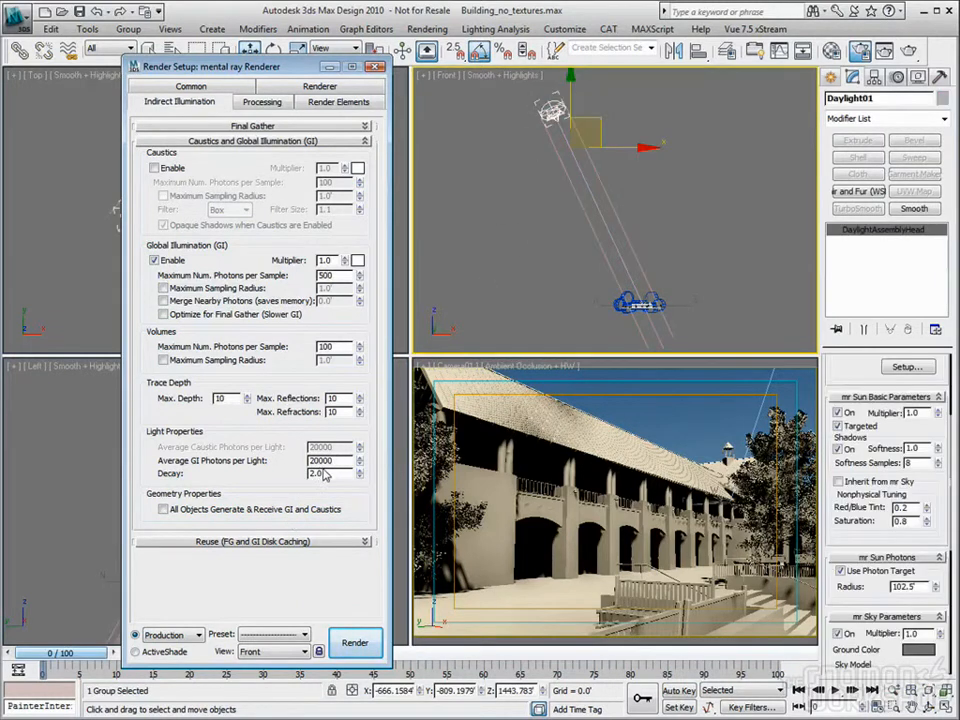
Step: Open the mental ray message window and clear its old messages
{"action": "left_click", "coordinate": [428, 29]}
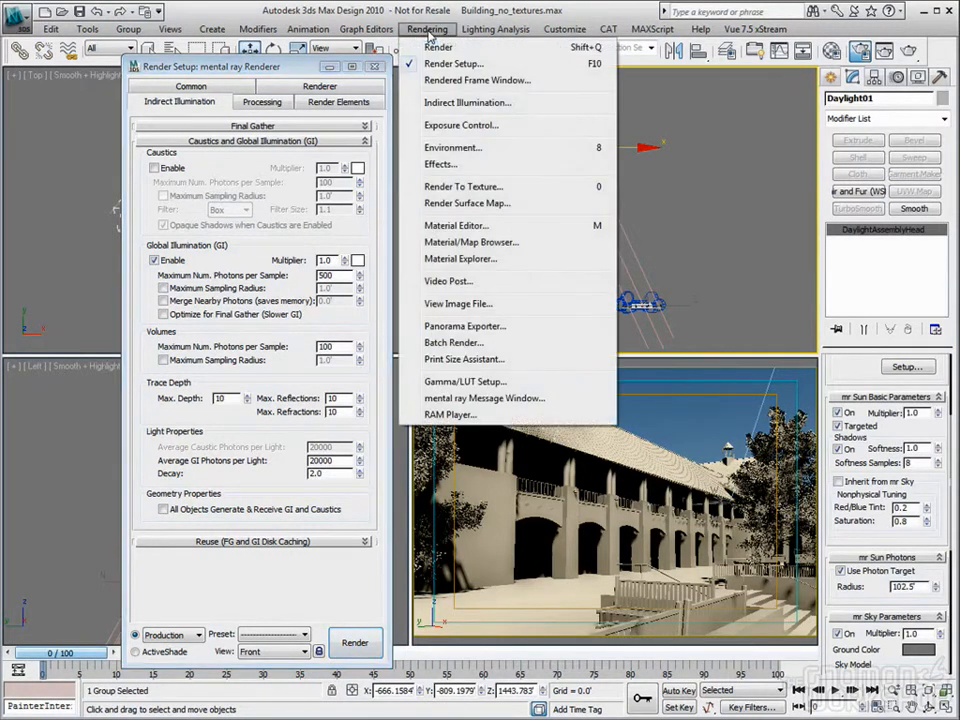
{"action": "left_click", "coordinate": [457, 399]}
{"action": "left_click_drag", "start_coordinate": [609, 383], "coordinate": [555, 364]}
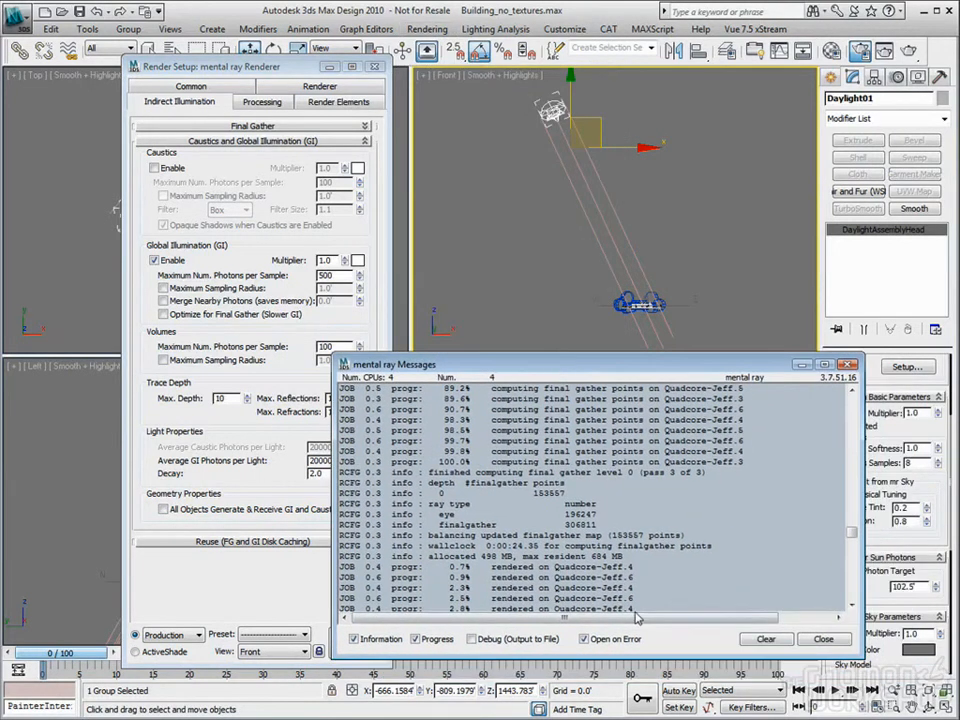
{"action": "left_click", "coordinate": [766, 638]}
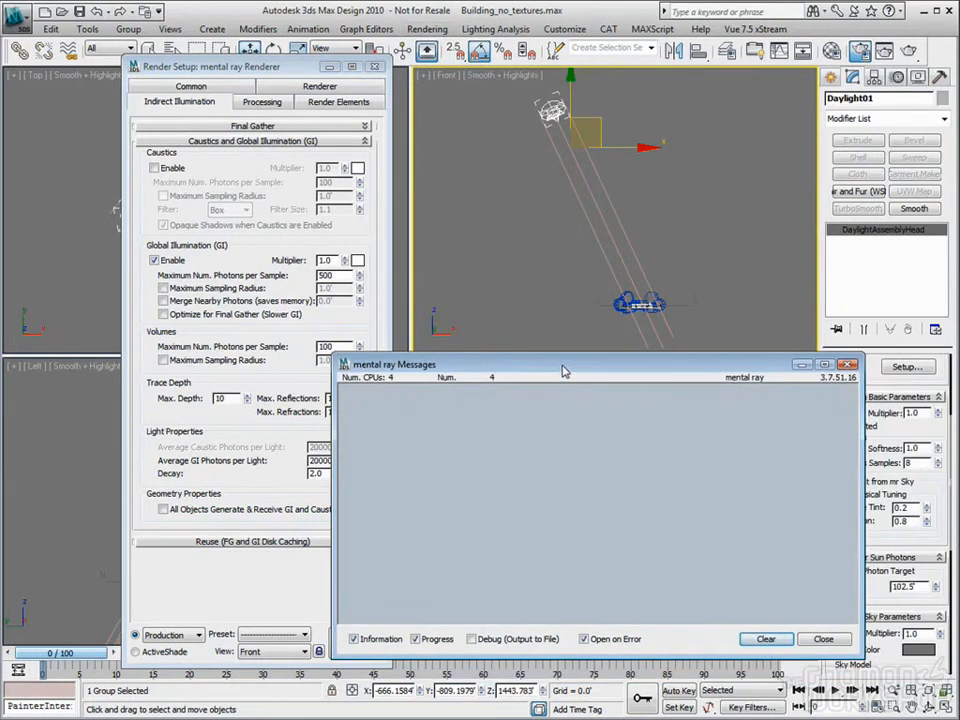
Step: Render the Camera01 view with the mental ray message window kept in sight
{"action": "left_click_drag", "start_coordinate": [572, 364], "coordinate": [258, 431]}
{"action": "right_click", "coordinate": [654, 388]}
{"action": "left_click", "coordinate": [907, 51]}
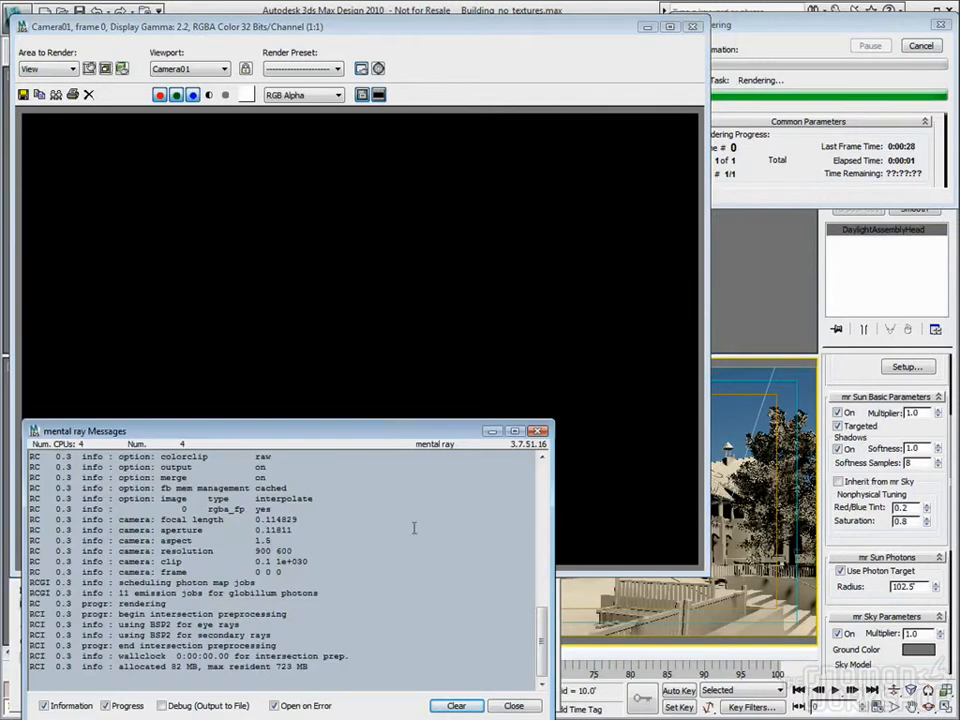
Step: Review the mental ray messages for the rendering statistics and the GI photons assigned to the sun
{"action": "left_click_drag", "start_coordinate": [403, 438], "coordinate": [784, 344]}
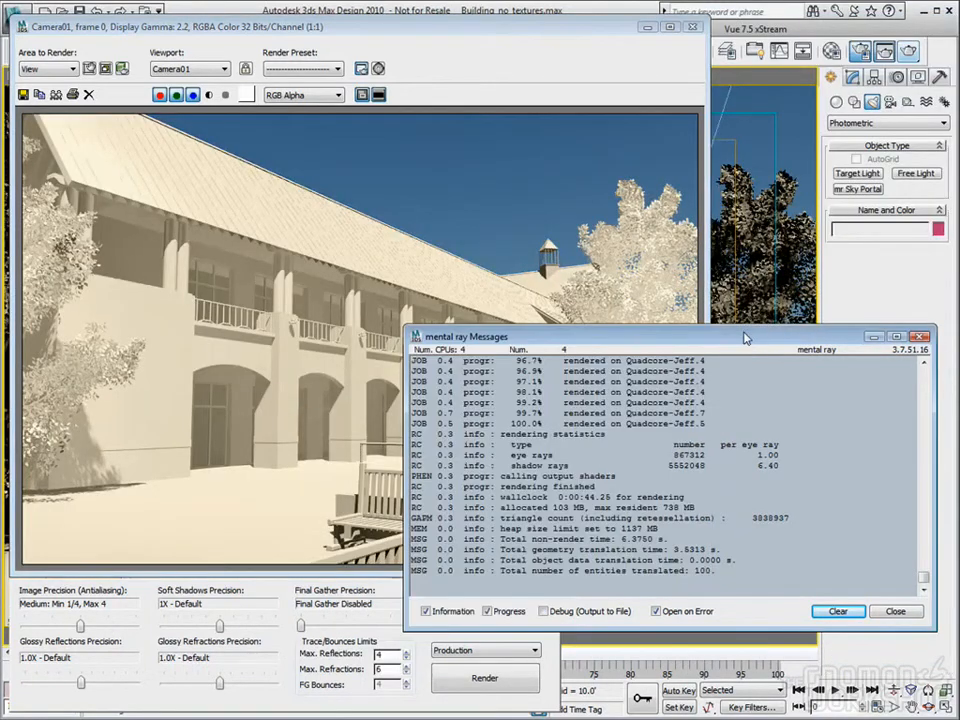
{"action": "left_click_drag", "start_coordinate": [926, 578], "coordinate": [926, 372]}
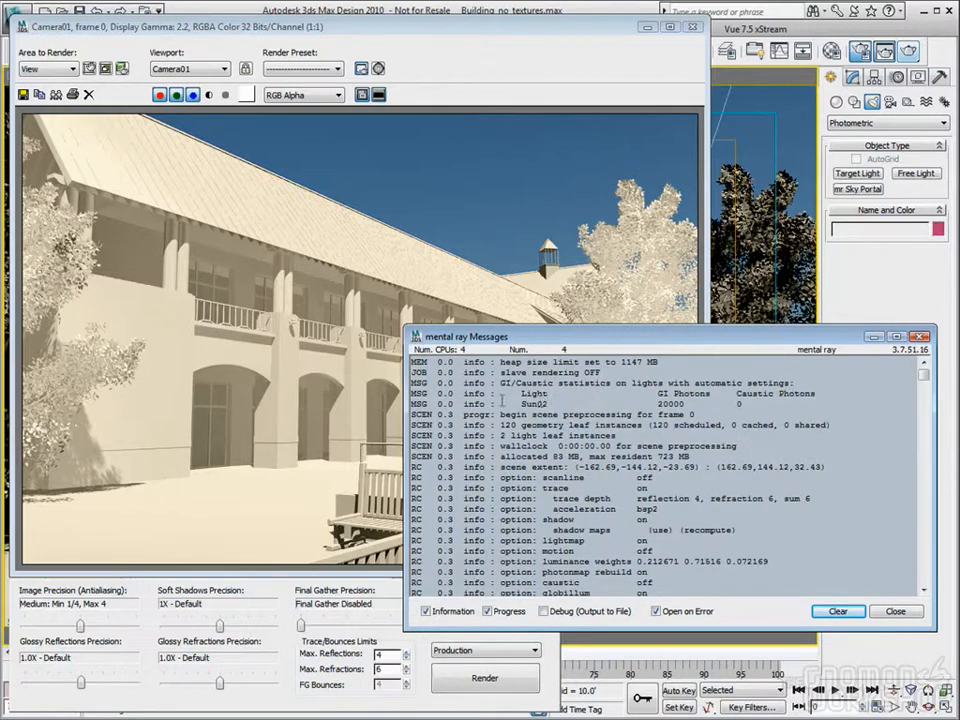
{"action": "key", "text": "ctrl+End"}
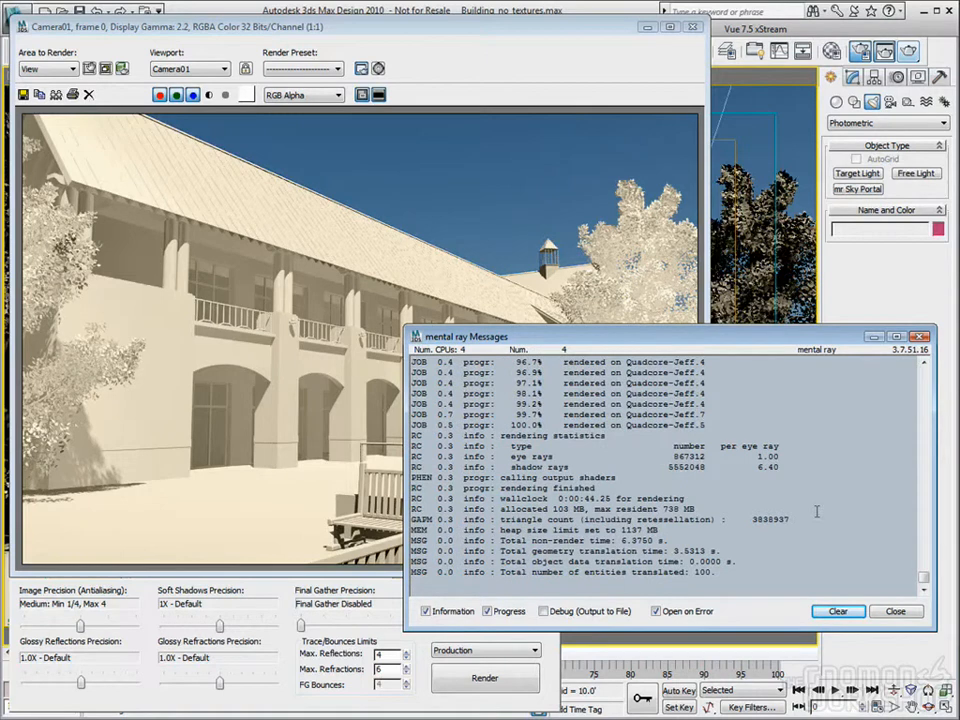
{"action": "left_click_drag", "start_coordinate": [923, 578], "coordinate": [928, 460]}
{"action": "key", "text": "ctrl+Home"}
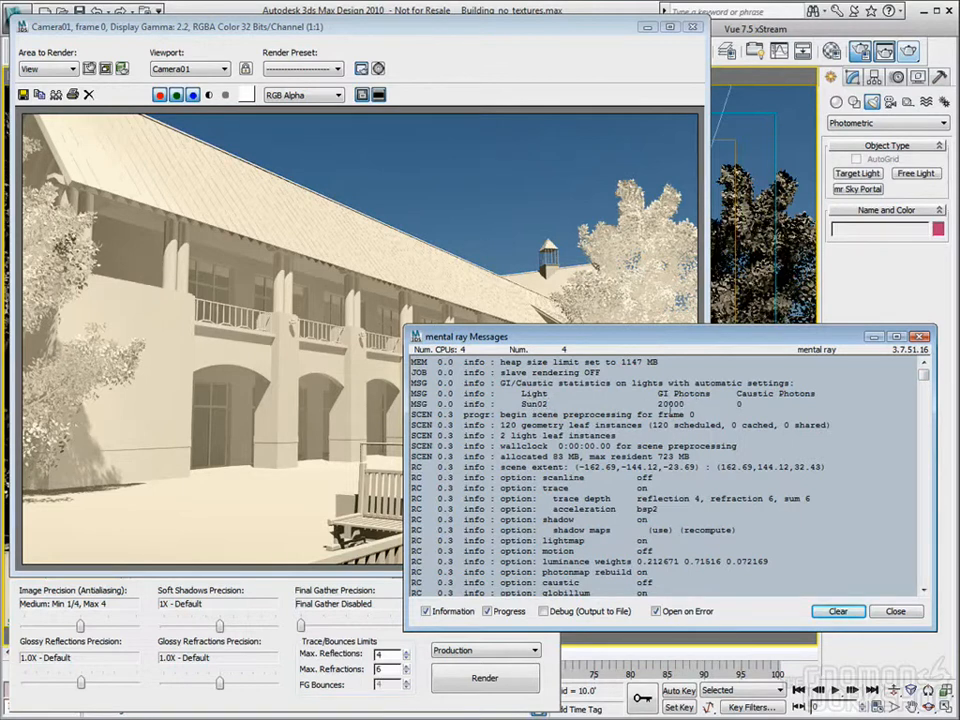
Step: Close the rendered frame and clear the mental ray messages
{"action": "left_click", "coordinate": [691, 27]}
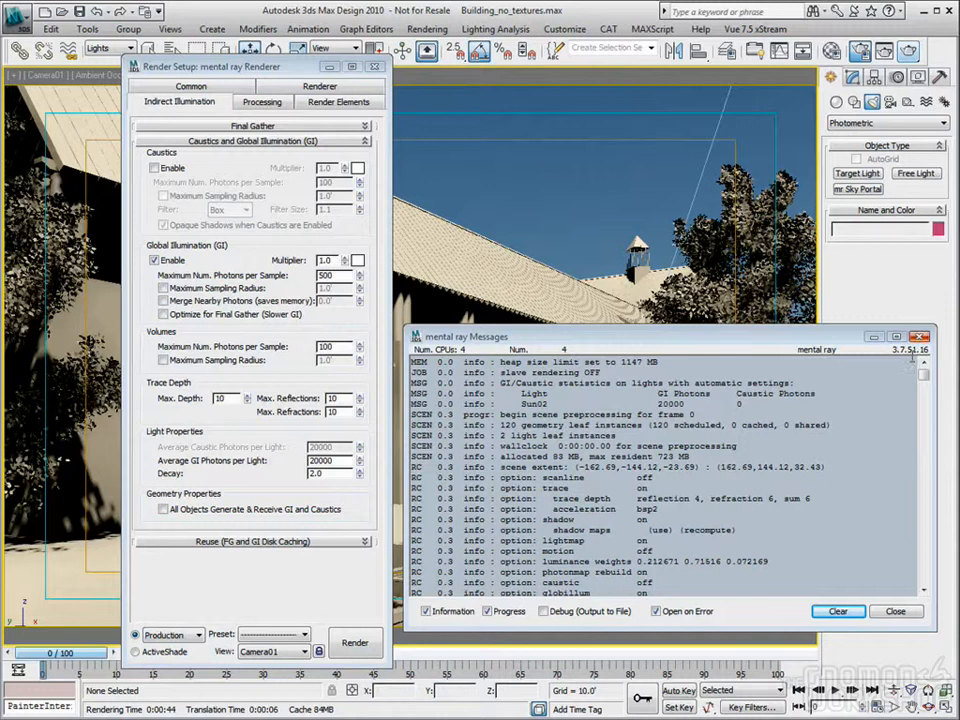
{"action": "left_click", "coordinate": [836, 611]}
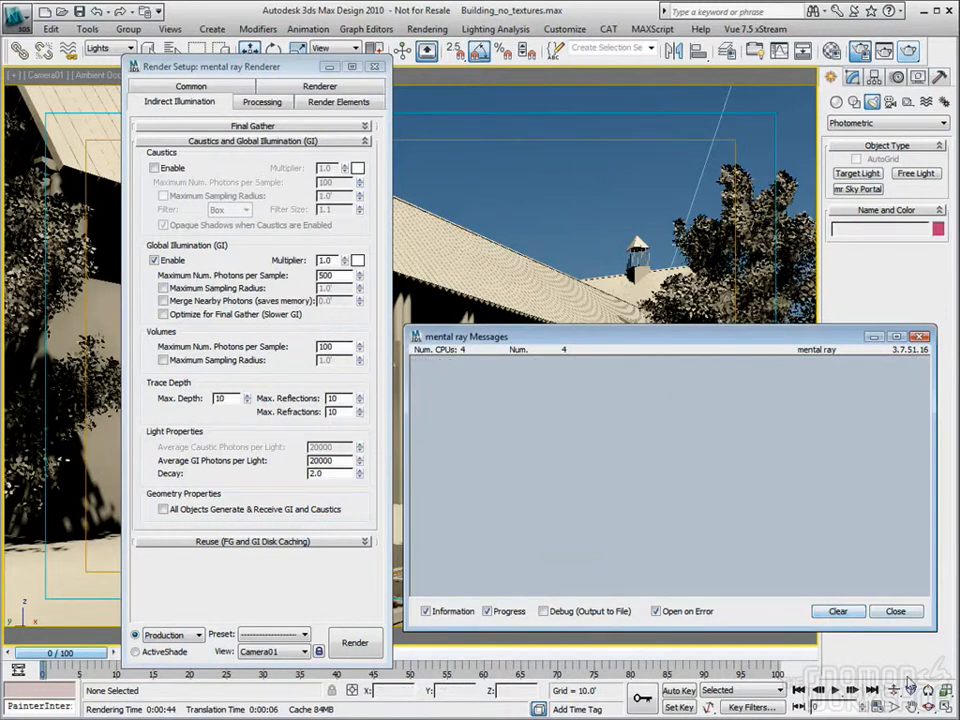
Step: Return to four viewports, select the daylight system in the Front view, and examine its Sunlight and Skylight parameters
{"action": "left_click", "coordinate": [948, 708]}
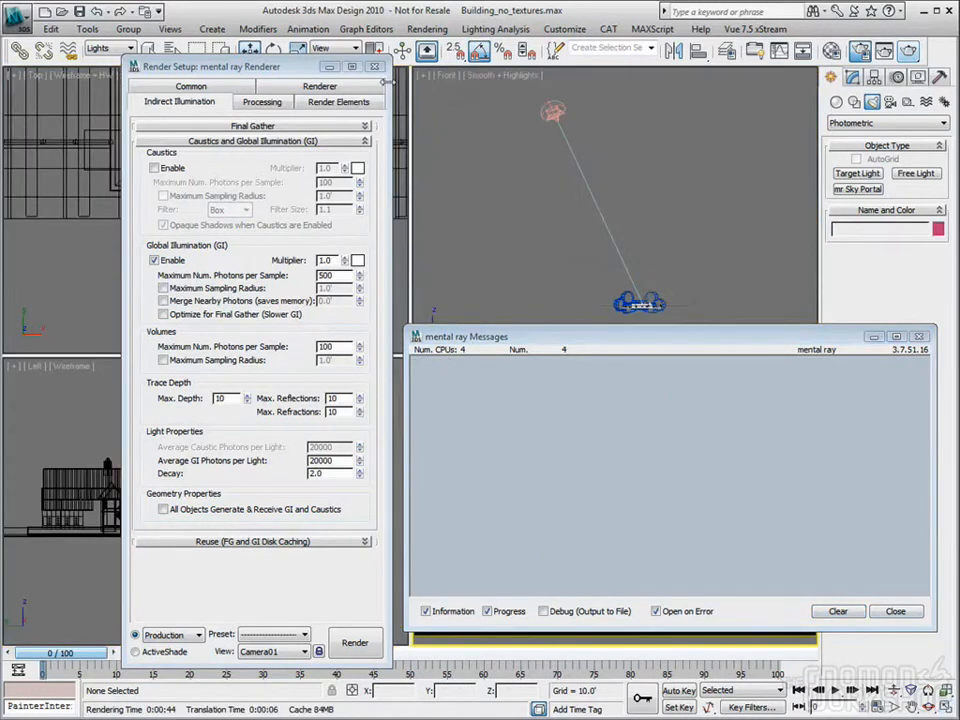
{"action": "scroll", "coordinate": [643, 185], "scroll_direction": "up", "scroll_amount": 3}
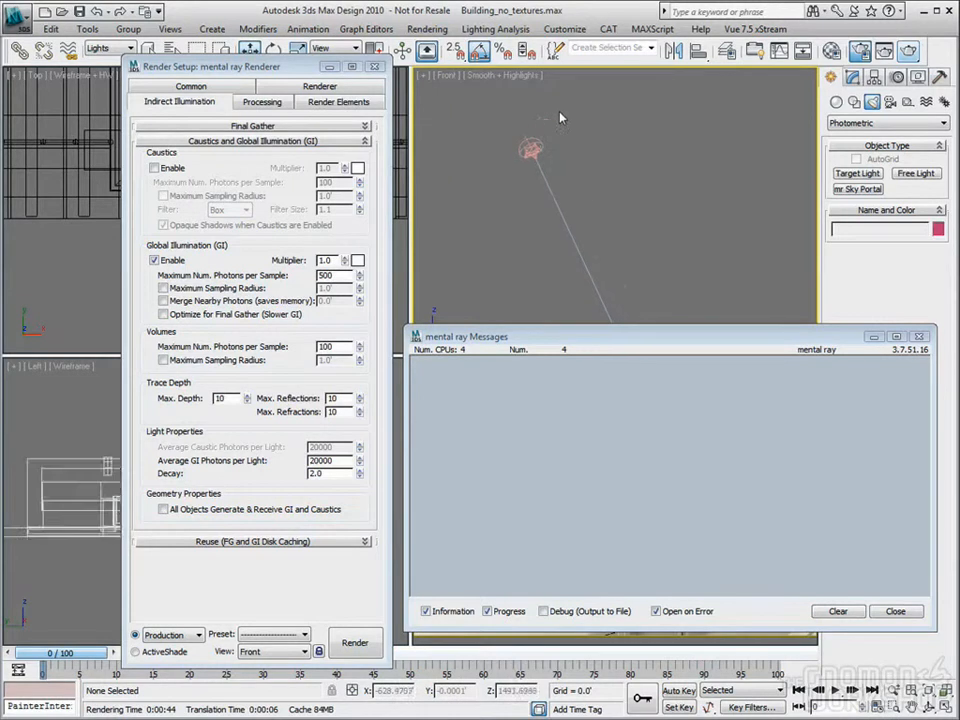
{"action": "left_click", "coordinate": [530, 148]}
{"action": "left_click_drag", "start_coordinate": [795, 337], "coordinate": [693, 397]}
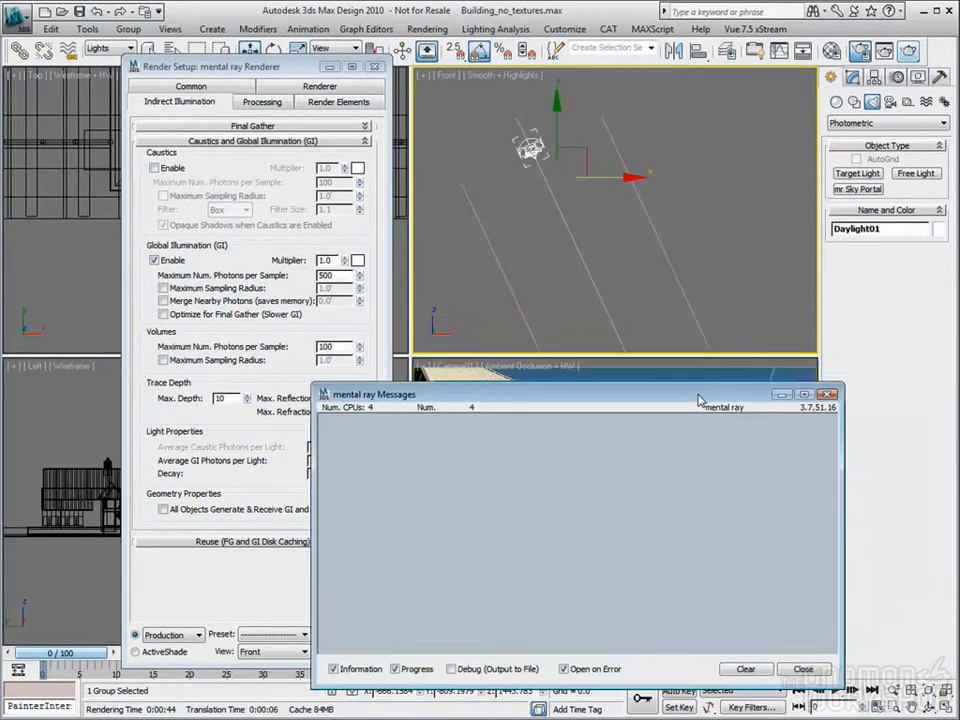
{"action": "left_click", "coordinate": [852, 77]}
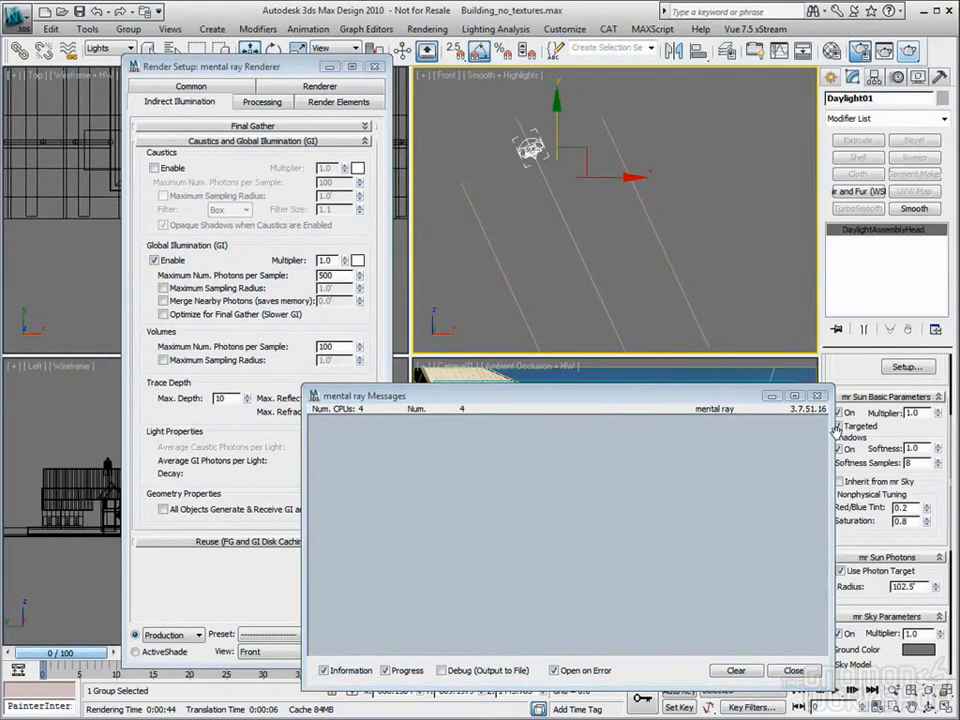
{"action": "scroll", "coordinate": [943, 433], "scroll_direction": "up", "scroll_amount": 3}
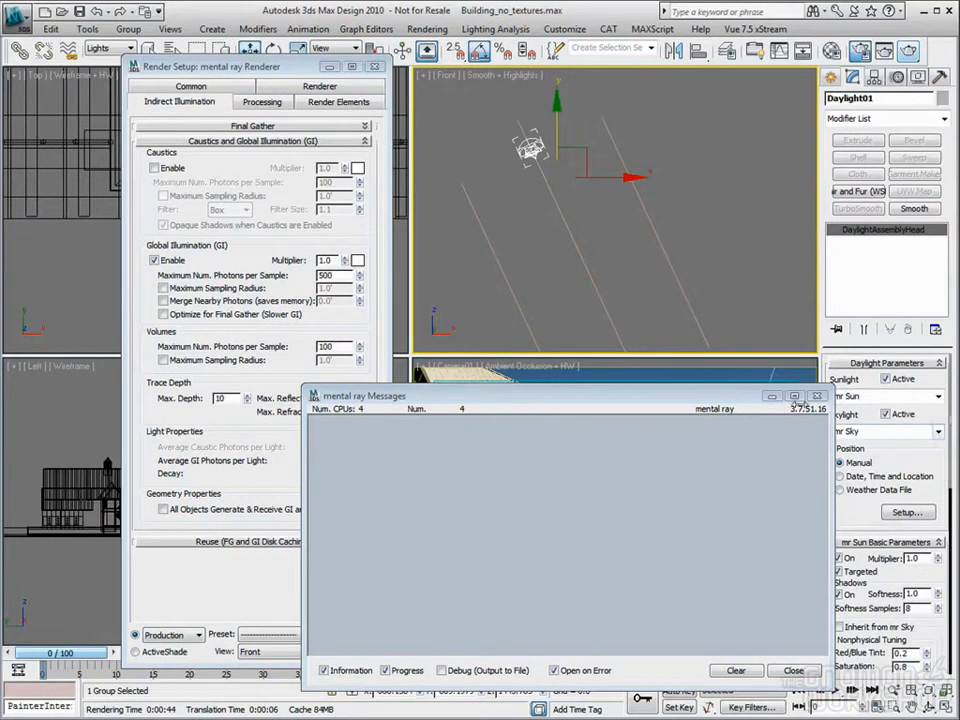
{"action": "left_click_drag", "start_coordinate": [735, 403], "coordinate": [718, 401]}
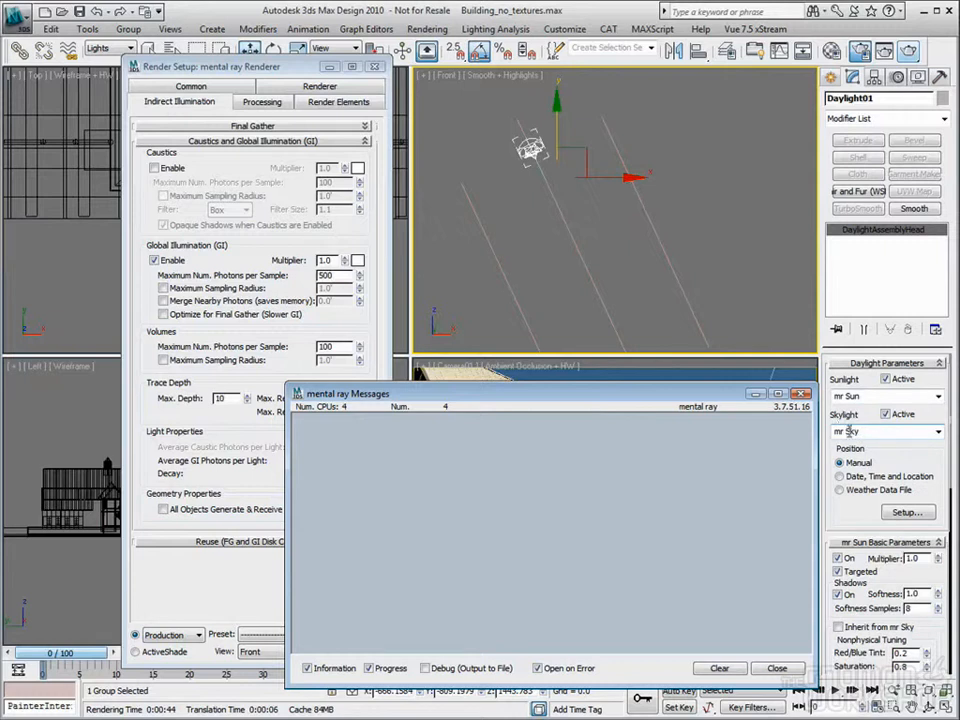
Step: Compare the rendered Camera01 frame with the per-light GI photon statistics in the mental ray messages, and close both windows
{"action": "left_click", "coordinate": [882, 51]}
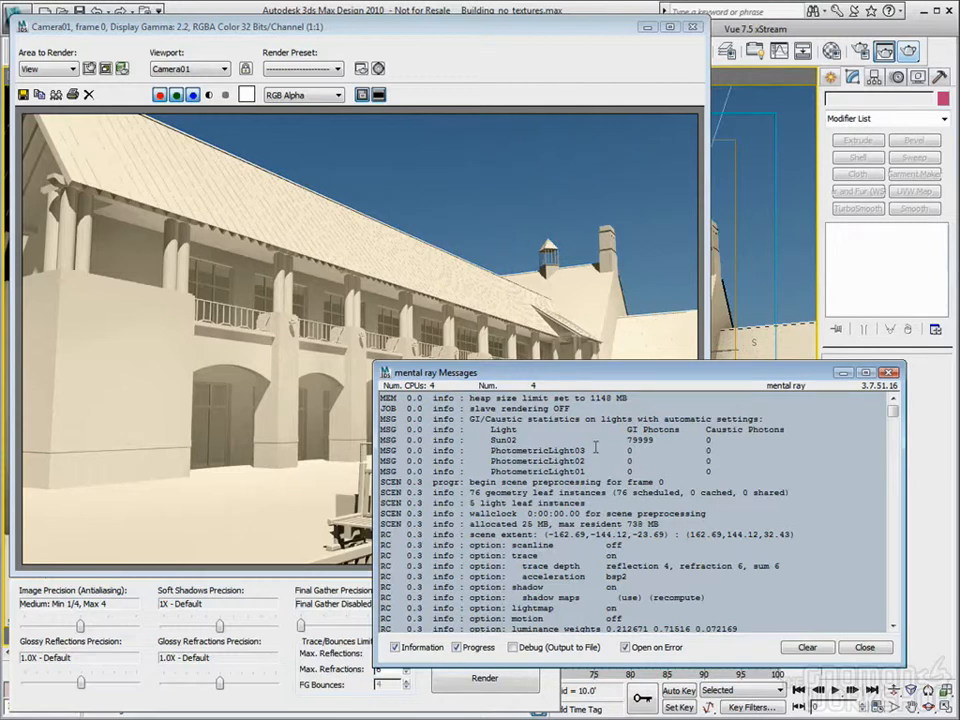
{"action": "left_click", "coordinate": [479, 357]}
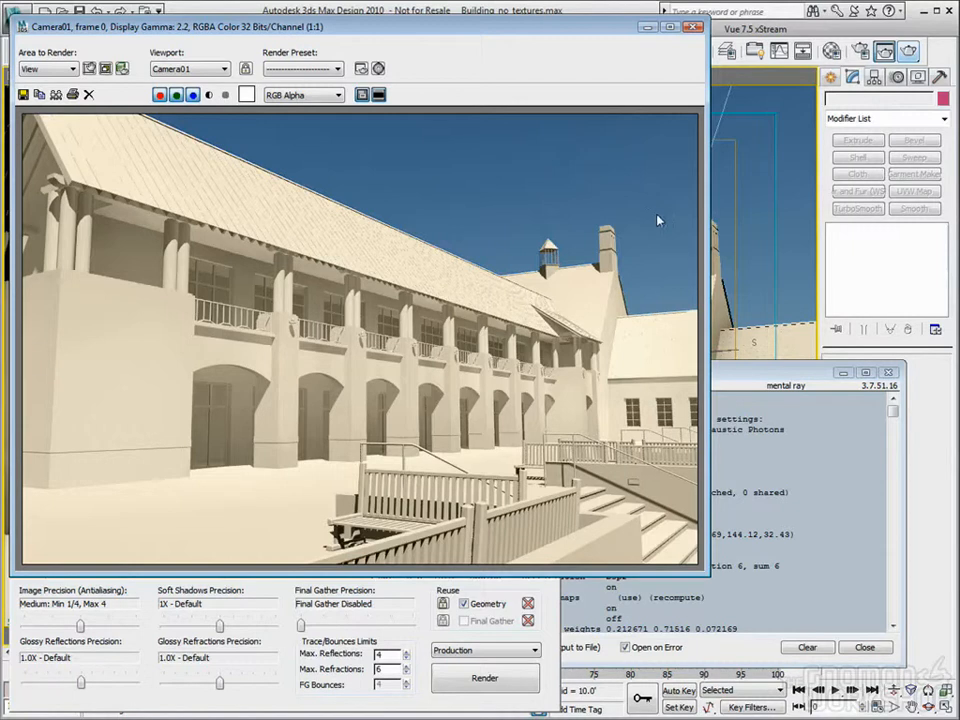
{"action": "left_click", "coordinate": [738, 373]}
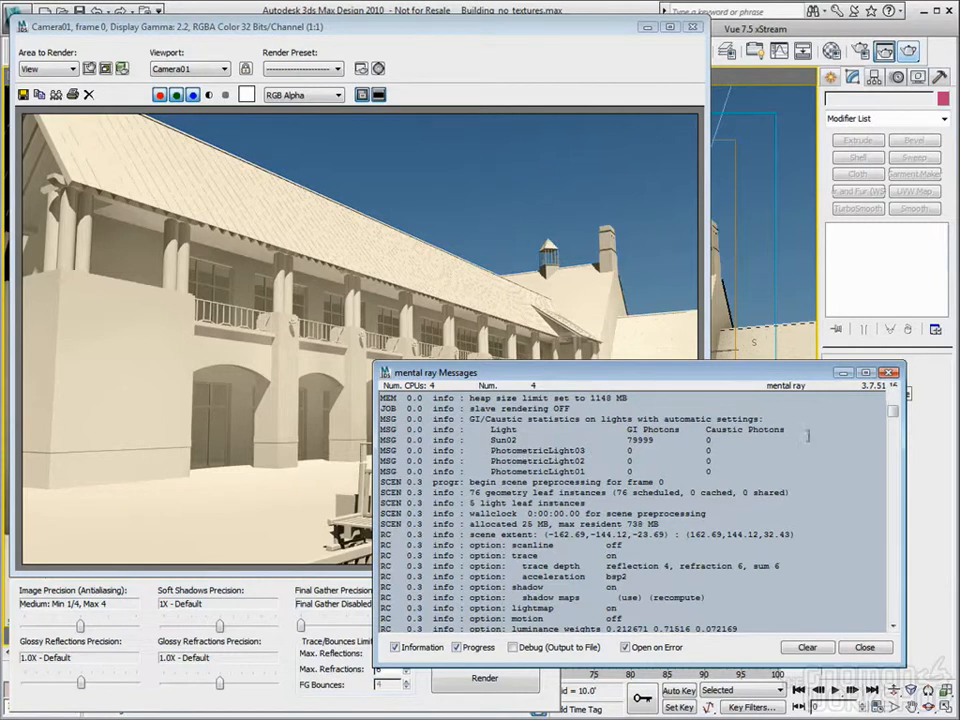
{"action": "left_click", "coordinate": [893, 374]}
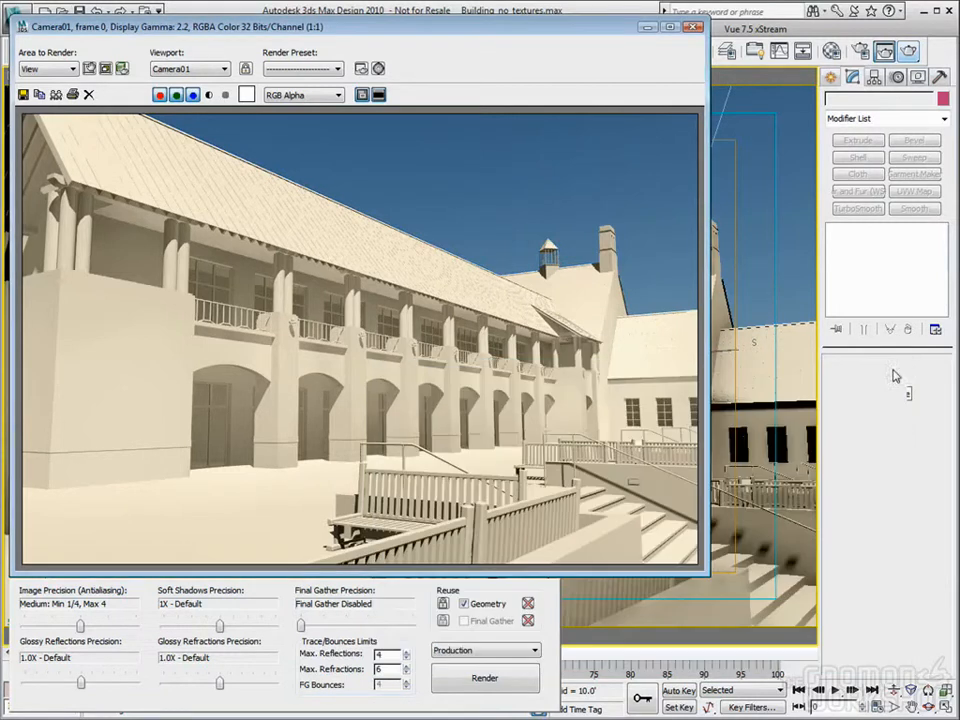
{"action": "left_click", "coordinate": [695, 30]}
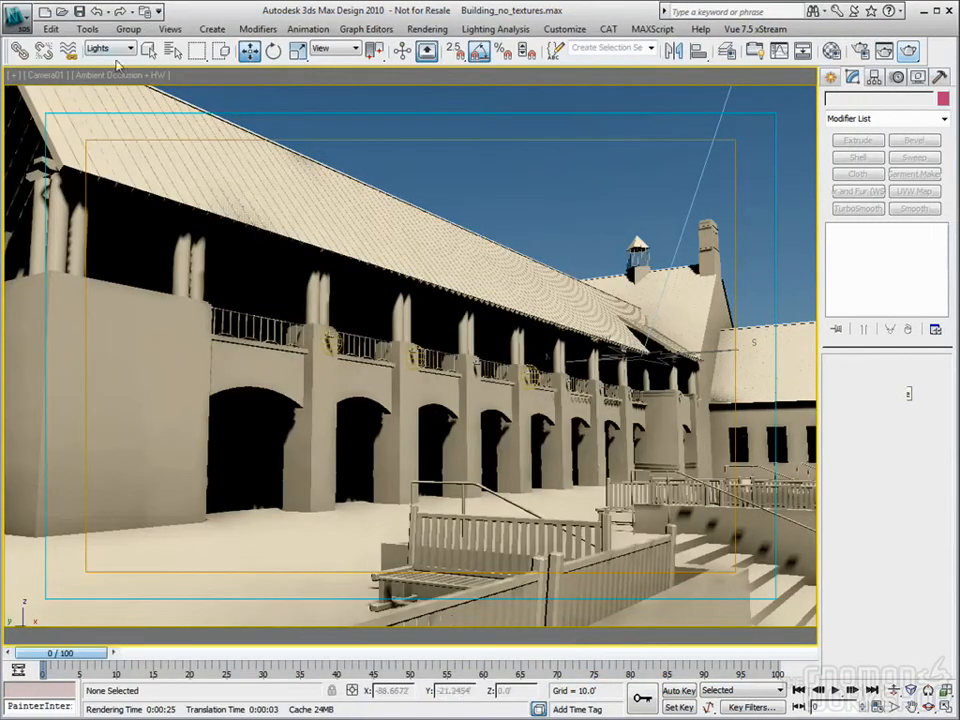
Step: Select PhotometricLight01 on the balcony and examine the automatic and manual options in its mental ray Indirect Illumination settings
{"action": "left_click", "coordinate": [330, 342]}
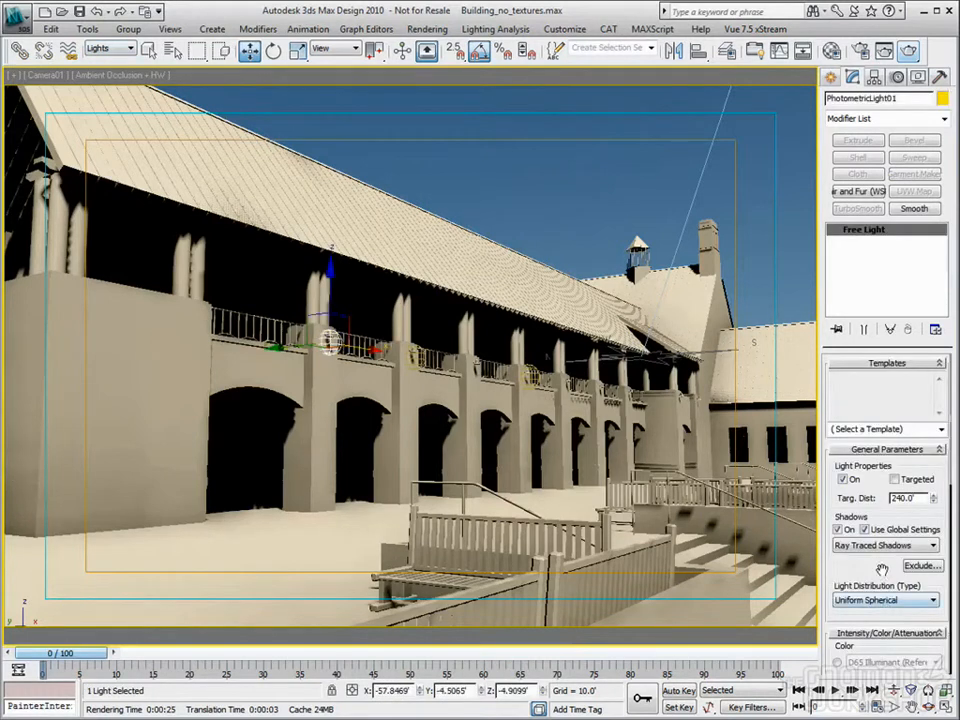
{"action": "scroll", "coordinate": [882, 569], "scroll_direction": "down", "scroll_amount": 10}
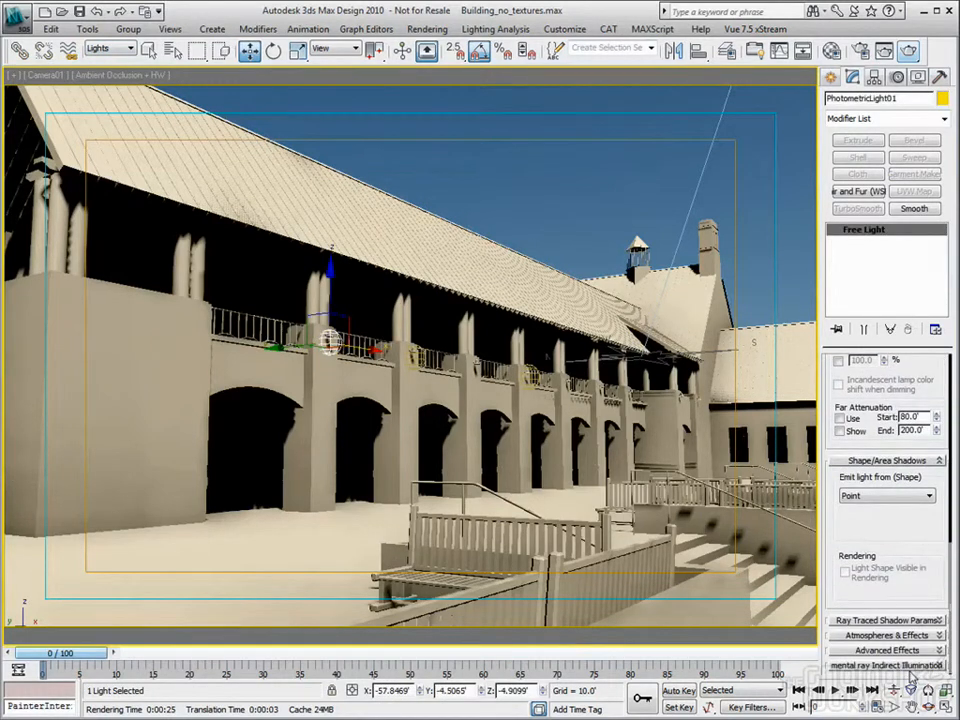
{"action": "left_click", "coordinate": [908, 667]}
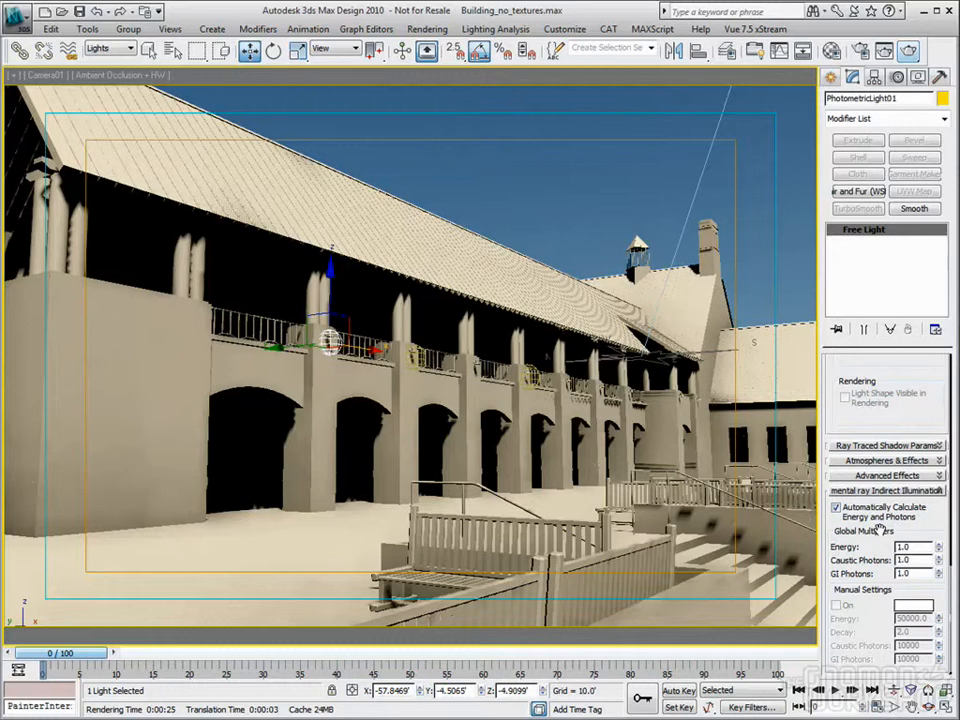
{"action": "left_click", "coordinate": [835, 507]}
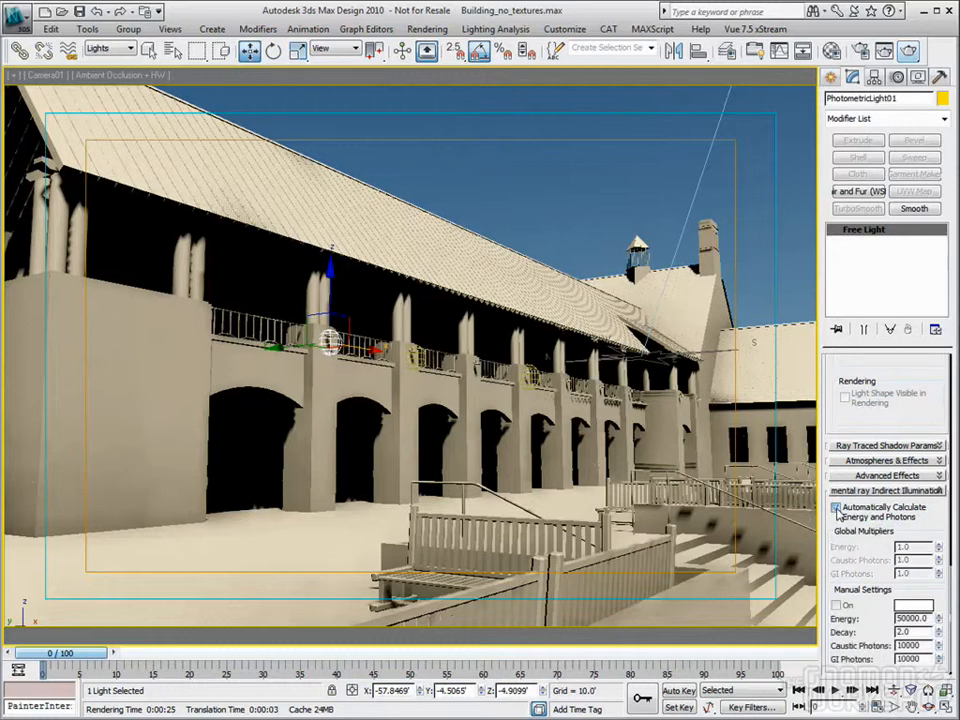
{"action": "left_click", "coordinate": [838, 606]}
{"action": "left_click", "coordinate": [836, 507]}
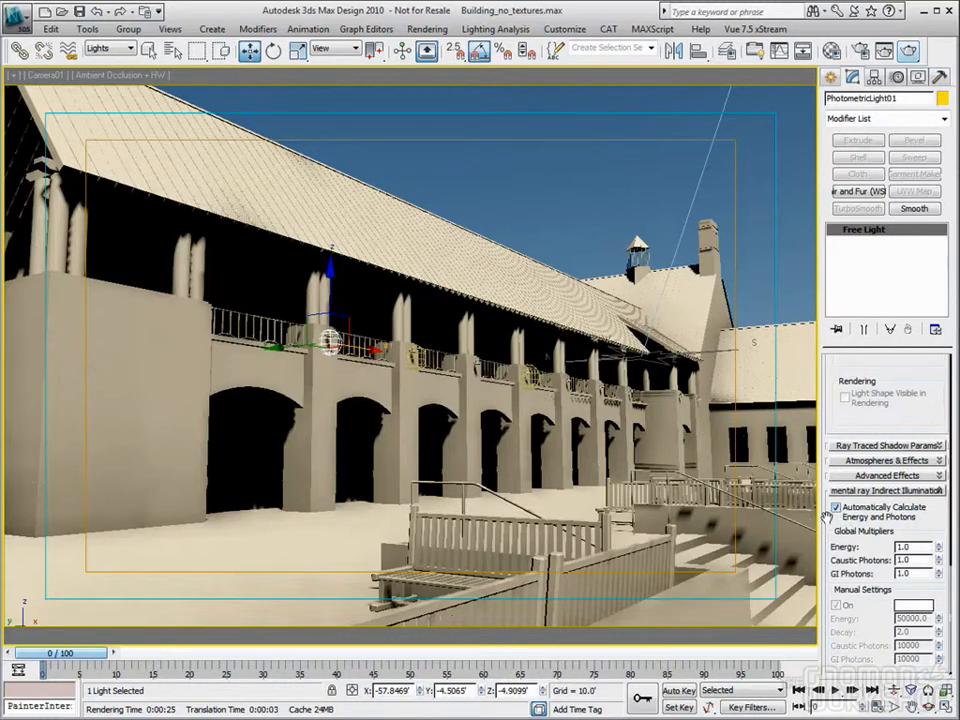
Step: Set the GI Photons global multiplier of PhotometricLight01 to 10000
{"action": "double_click", "coordinate": [900, 574]}
{"action": "double_click", "coordinate": [904, 574]}
{"action": "left_click_drag", "start_coordinate": [914, 574], "coordinate": [843, 574]}
{"action": "type", "text": "100"}
Step: Start a test render of Camera01 with the mental ray message window open, and cancel it partway
{"action": "left_click", "coordinate": [427, 29]}
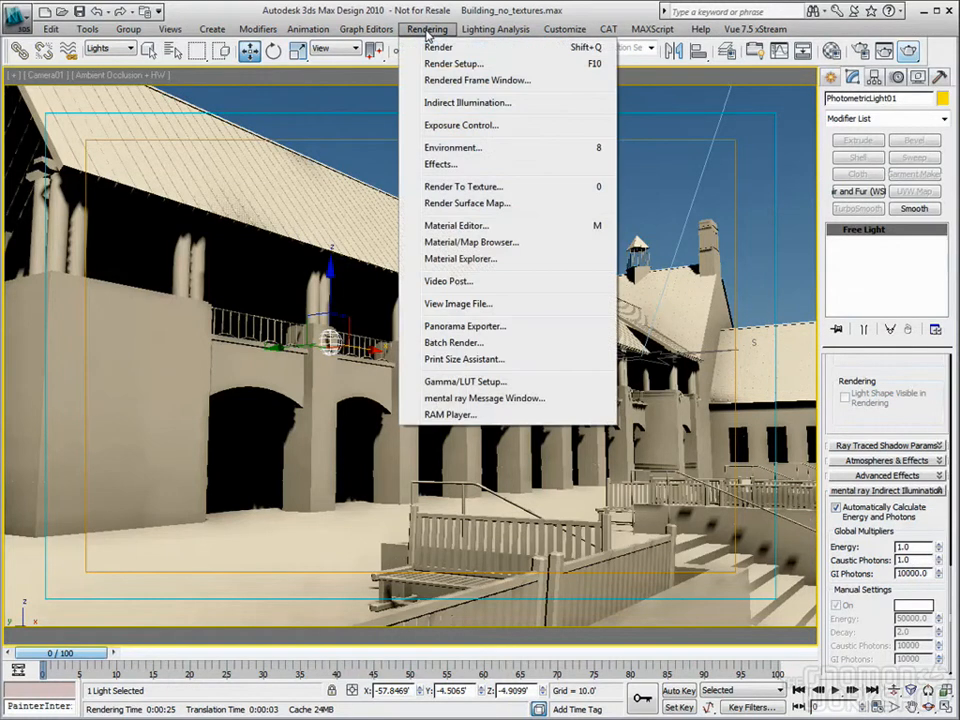
{"action": "left_click", "coordinate": [478, 403]}
{"action": "key", "text": "shift+q"}
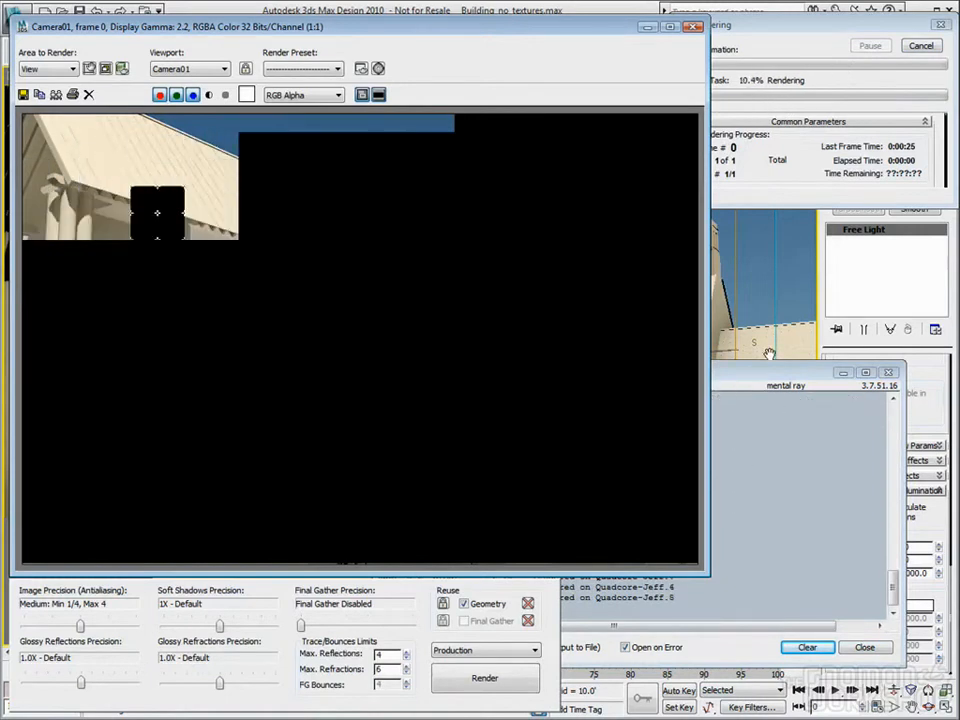
{"action": "left_click", "coordinate": [921, 46]}
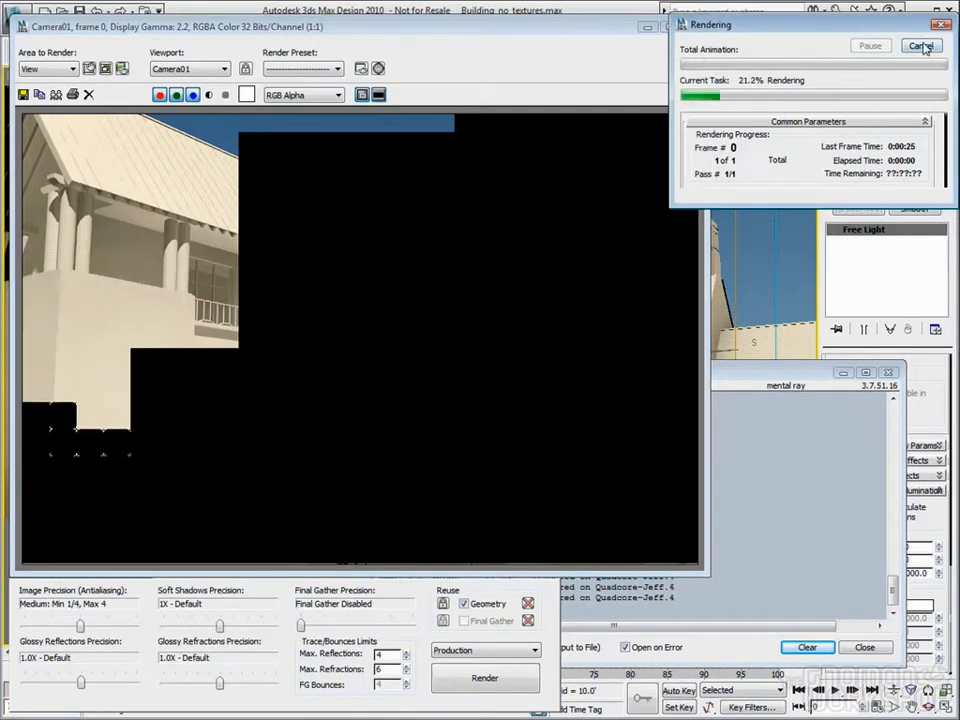
{"action": "left_click", "coordinate": [921, 46]}
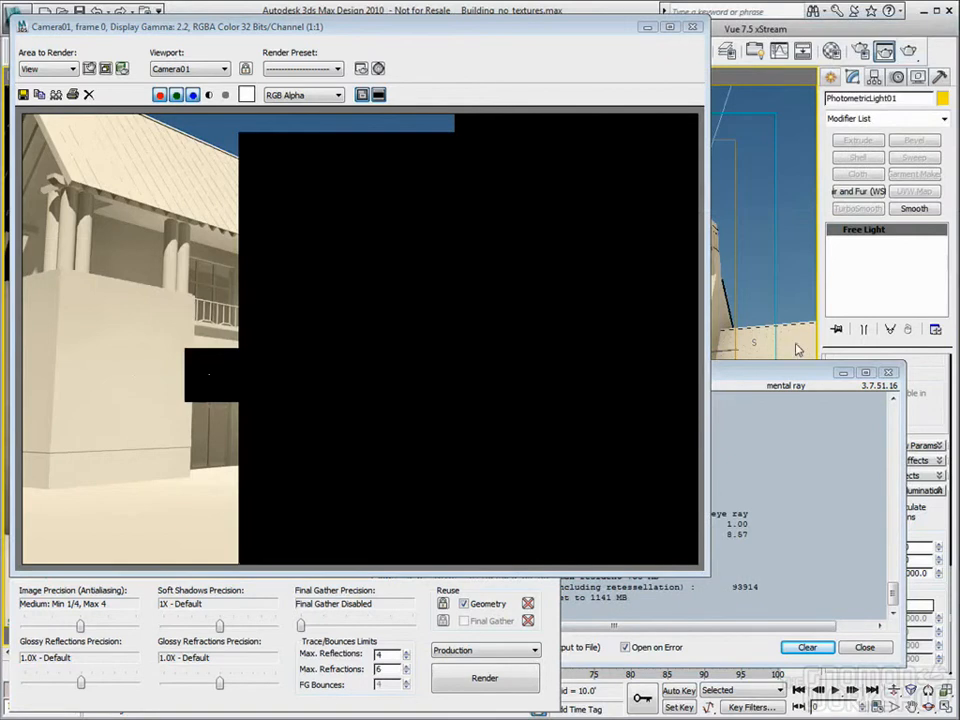
Step: Review the GI photons assigned to the sun and photometric lights in the mental ray messages, keeping the light's parameters uncovered
{"action": "left_click", "coordinate": [786, 376]}
{"action": "left_click_drag", "start_coordinate": [892, 594], "coordinate": [909, 421]}
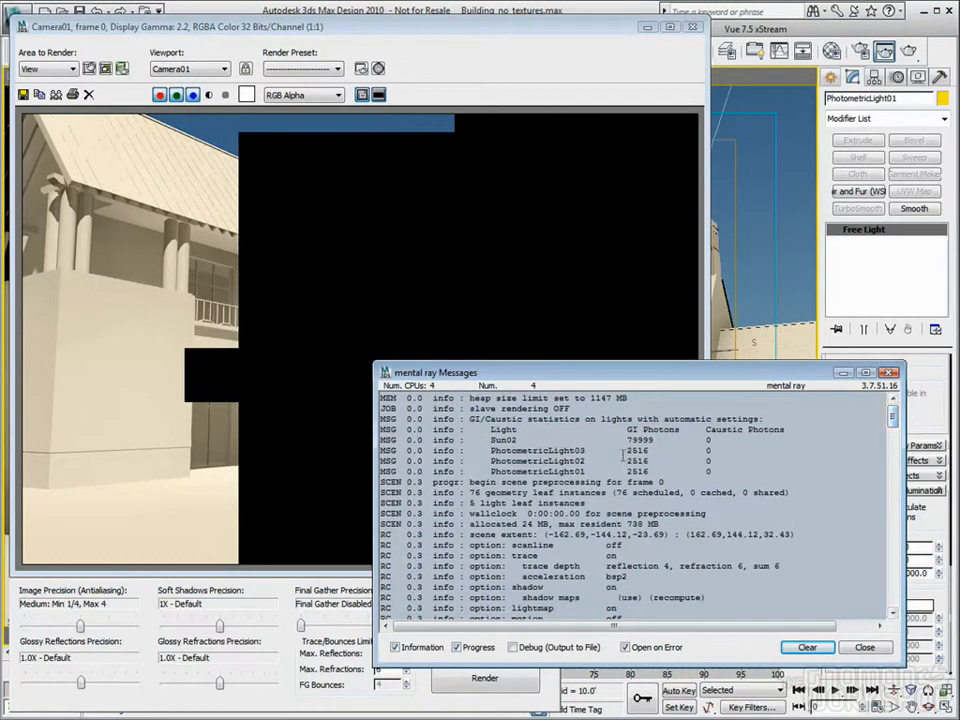
{"action": "left_click_drag", "start_coordinate": [776, 378], "coordinate": [674, 366]}
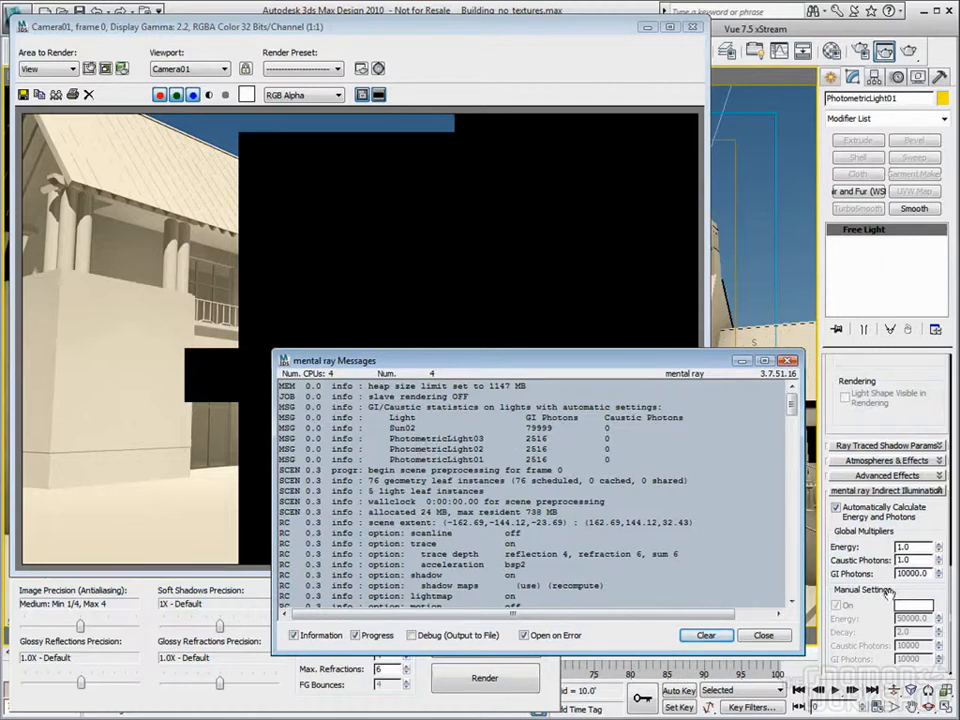
Step: Switch PhotometricLight01 between automatic energy and photon calculation and its manual settings, ending on automatic
{"action": "left_click_drag", "start_coordinate": [928, 574], "coordinate": [851, 574]}
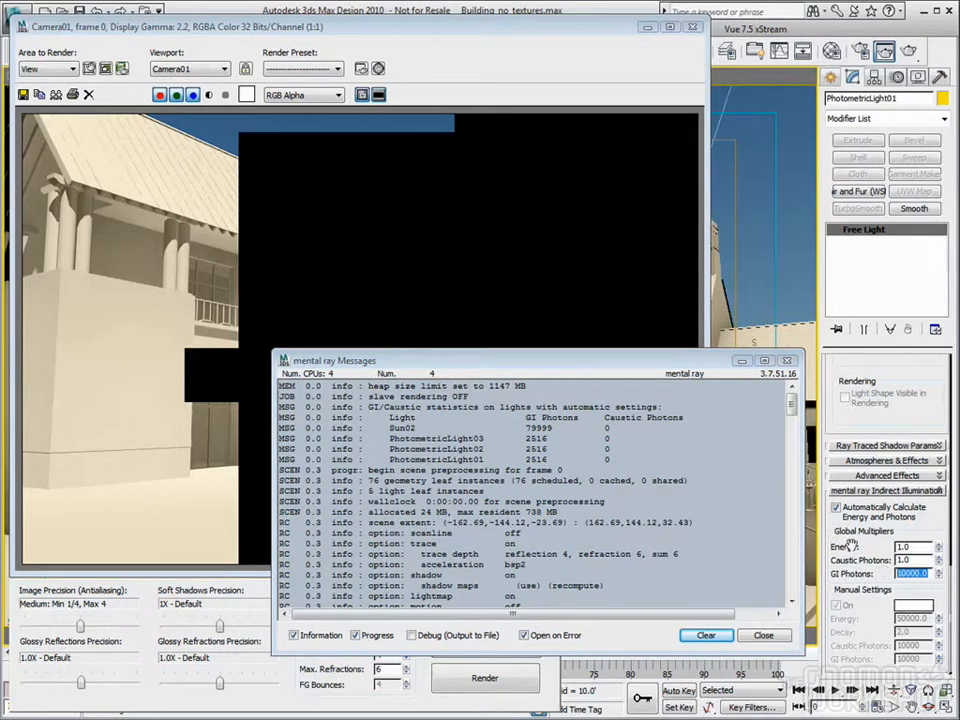
{"action": "left_click", "coordinate": [838, 508]}
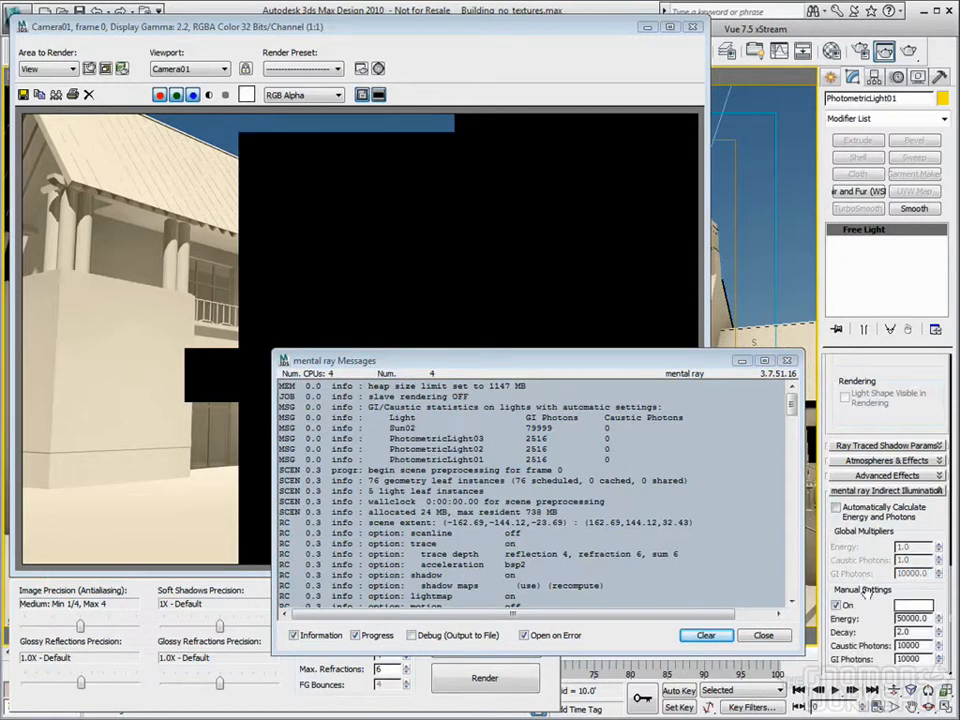
{"action": "left_click", "coordinate": [838, 508]}
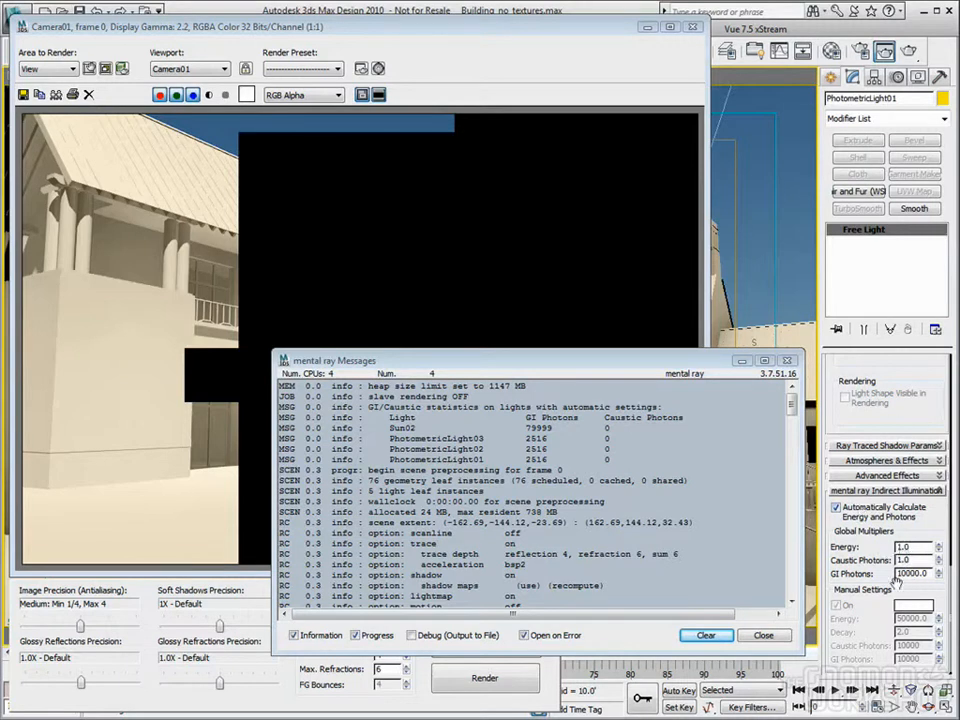
{"action": "left_click", "coordinate": [836, 507]}
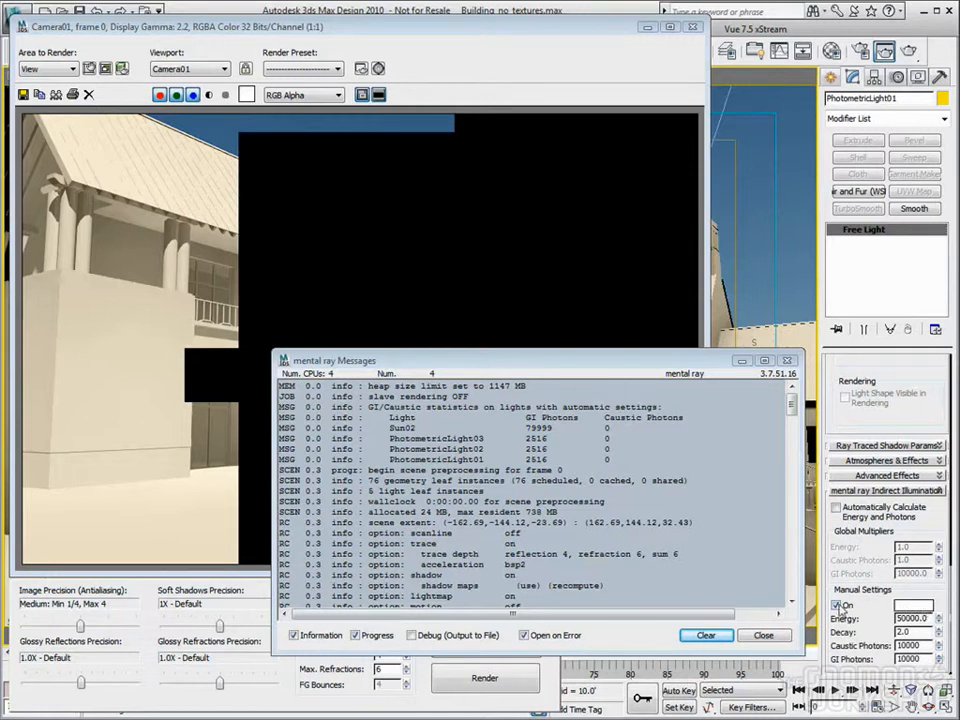
{"action": "left_click", "coordinate": [837, 508]}
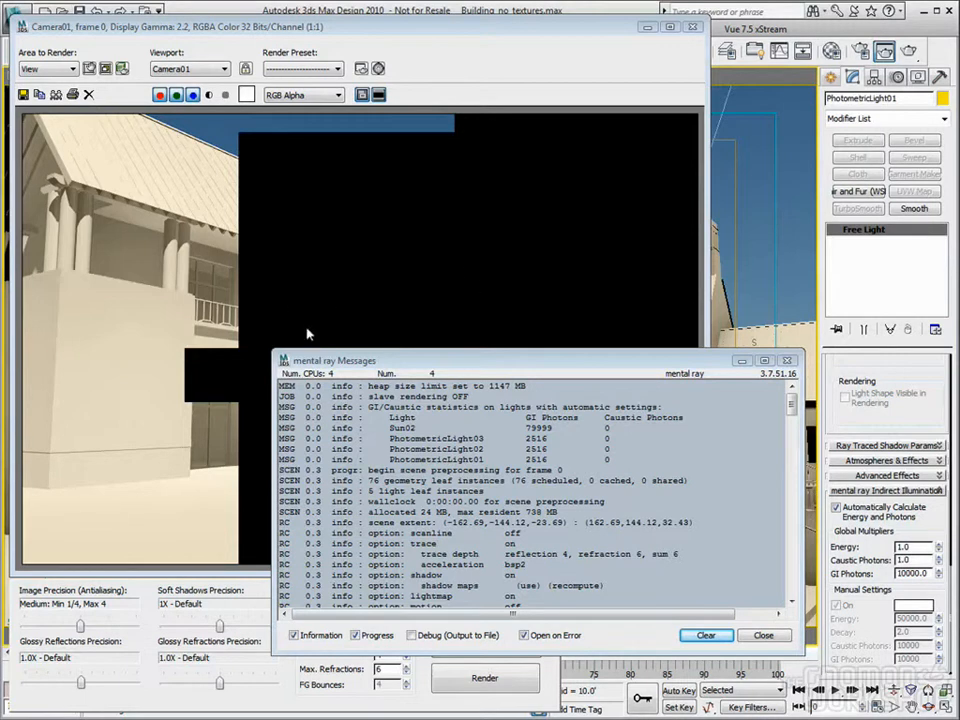
Step: Switch PhotometricLight01 to manual photon settings and try a pale orange photon colour, resetting it to white
{"action": "left_click", "coordinate": [835, 505]}
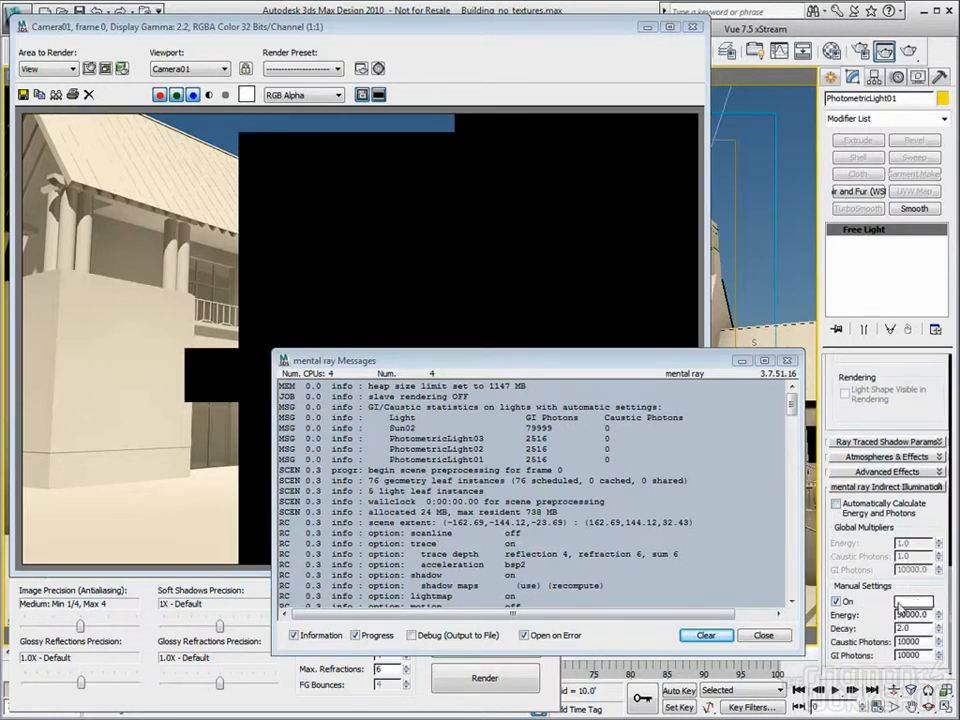
{"action": "left_click", "coordinate": [910, 604]}
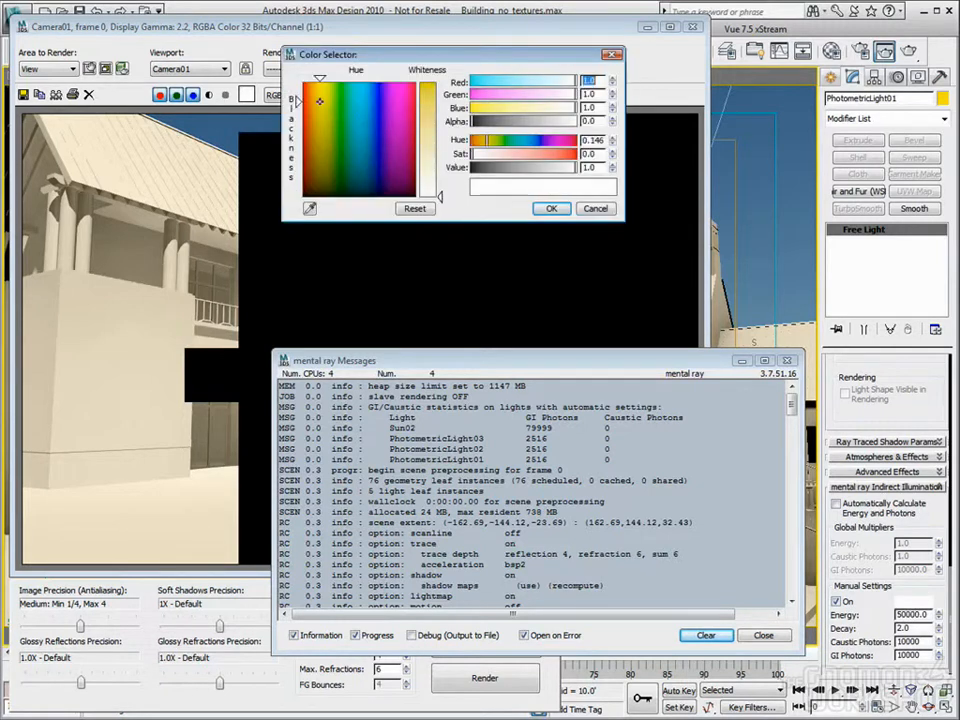
{"action": "left_click_drag", "start_coordinate": [439, 197], "coordinate": [439, 162]}
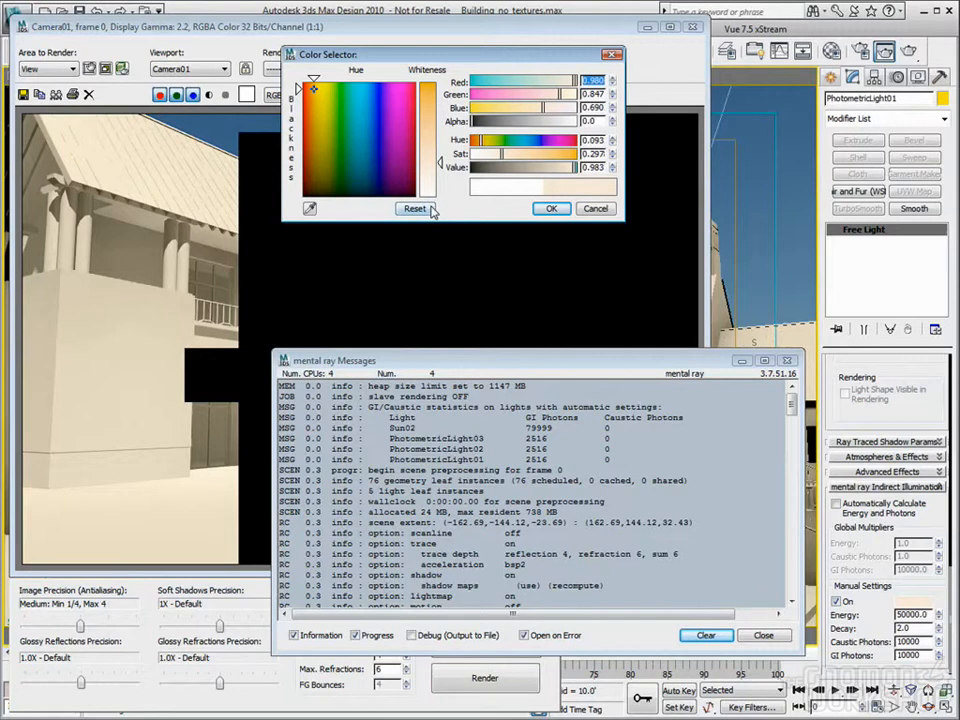
{"action": "left_click", "coordinate": [415, 208]}
{"action": "left_click", "coordinate": [551, 208]}
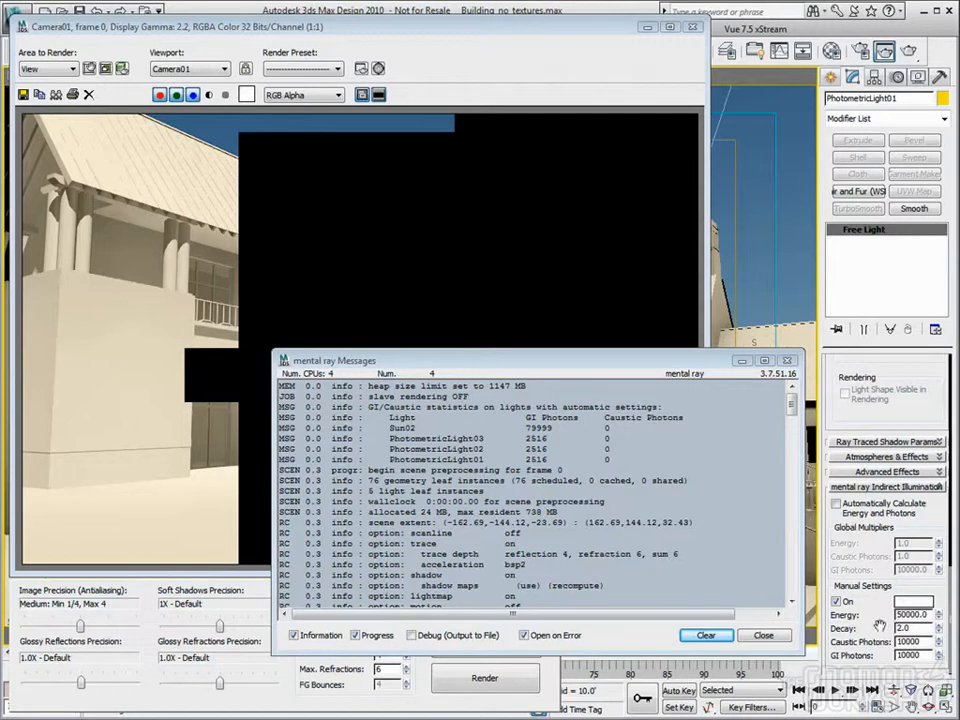
Step: Turn off the manual photon settings of PhotometricLight01 and restore automatic calculation of energy and photons
{"action": "left_click", "coordinate": [878, 513]}
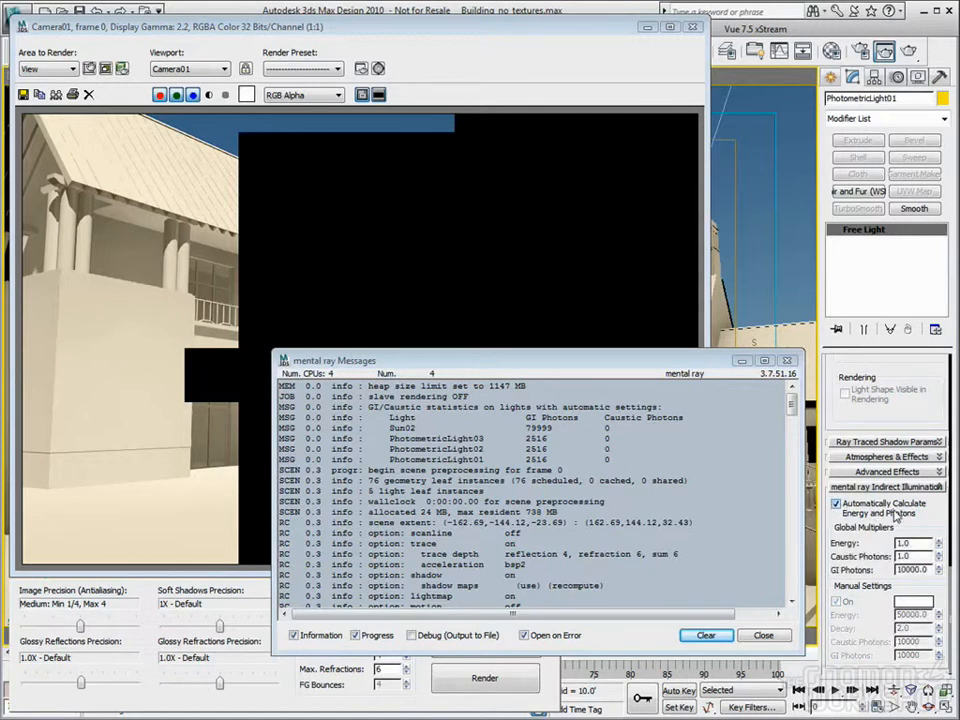
{"action": "left_click", "coordinate": [836, 503]}
{"action": "left_click", "coordinate": [836, 601]}
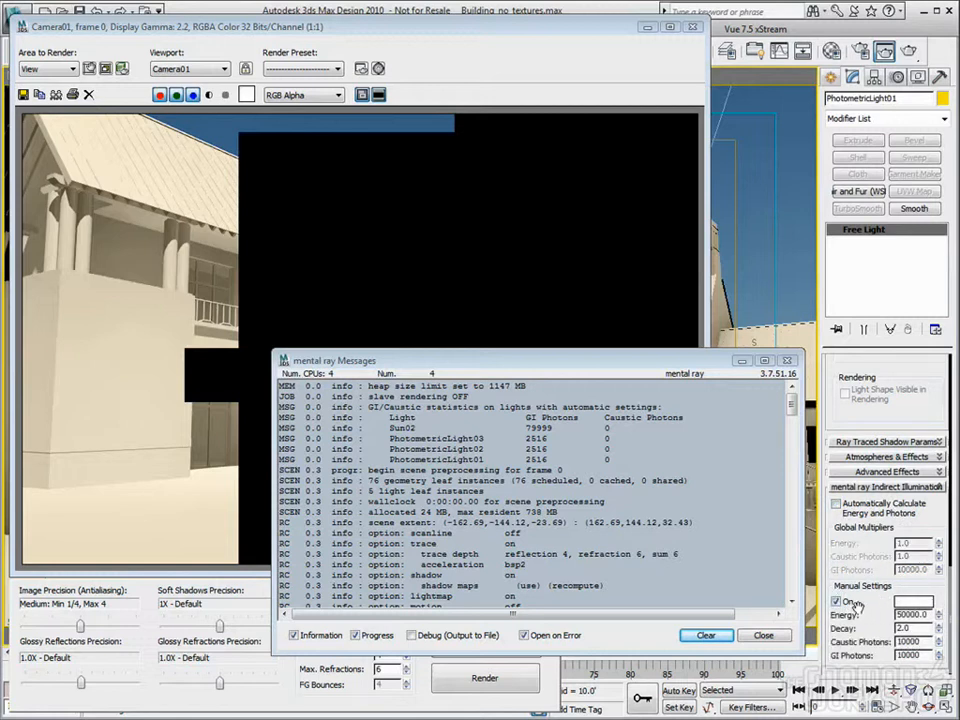
{"action": "left_click", "coordinate": [836, 504]}
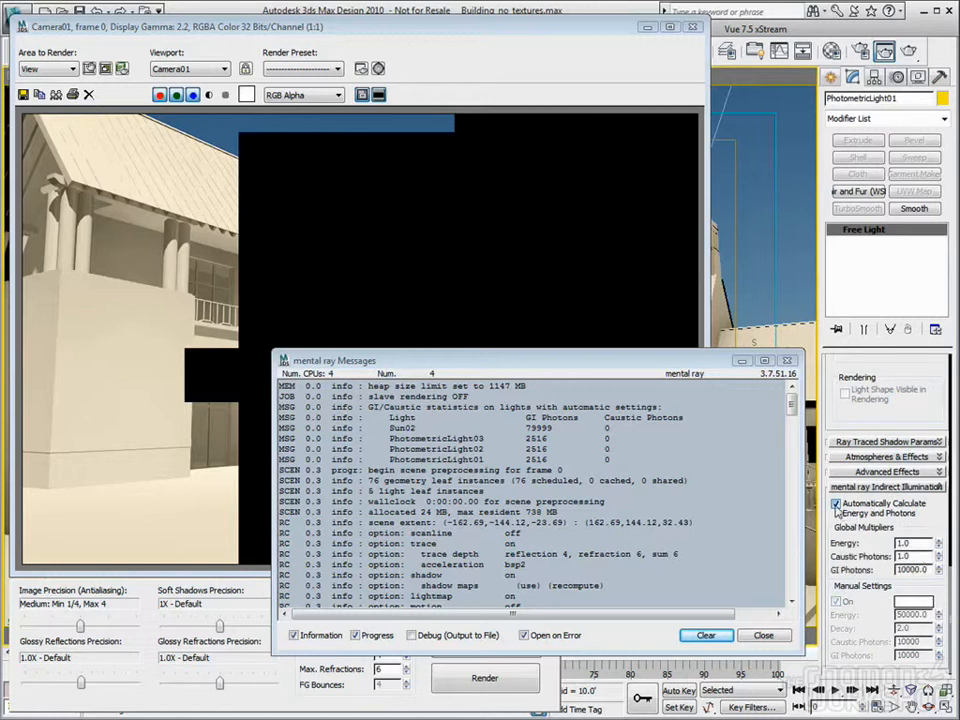
{"action": "left_click", "coordinate": [837, 504]}
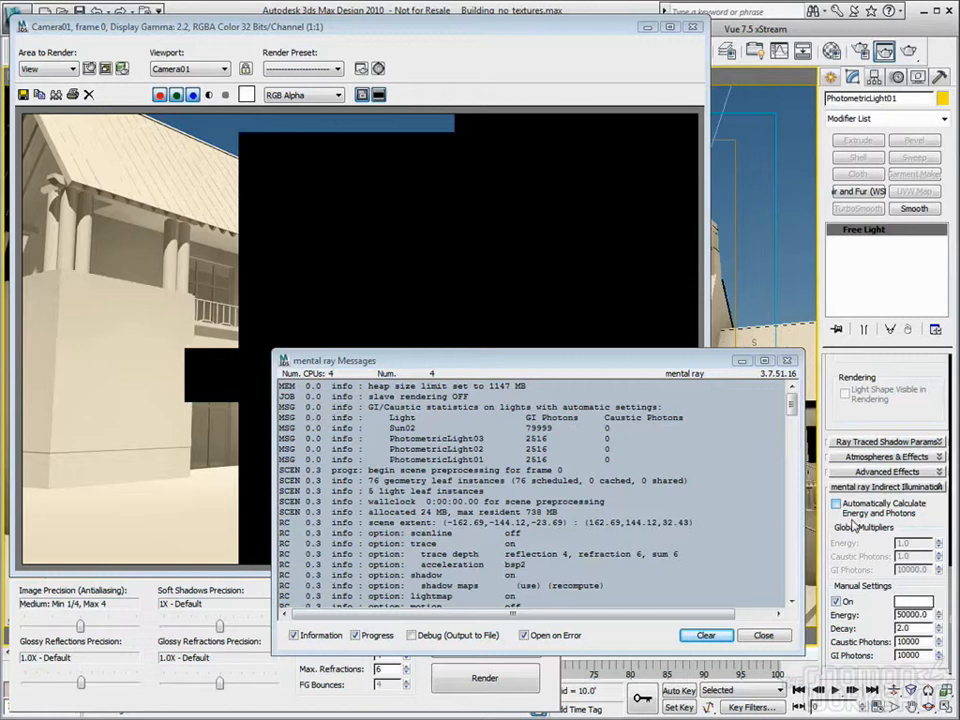
{"action": "left_click", "coordinate": [837, 602]}
{"action": "left_click", "coordinate": [836, 504]}
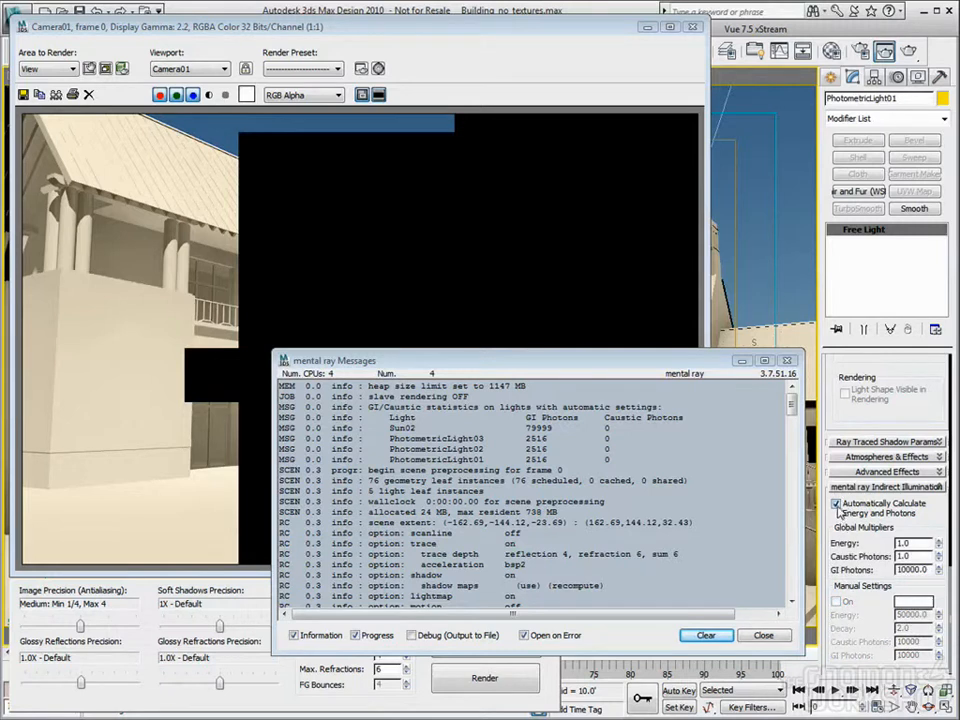
{"action": "left_click", "coordinate": [836, 505]}
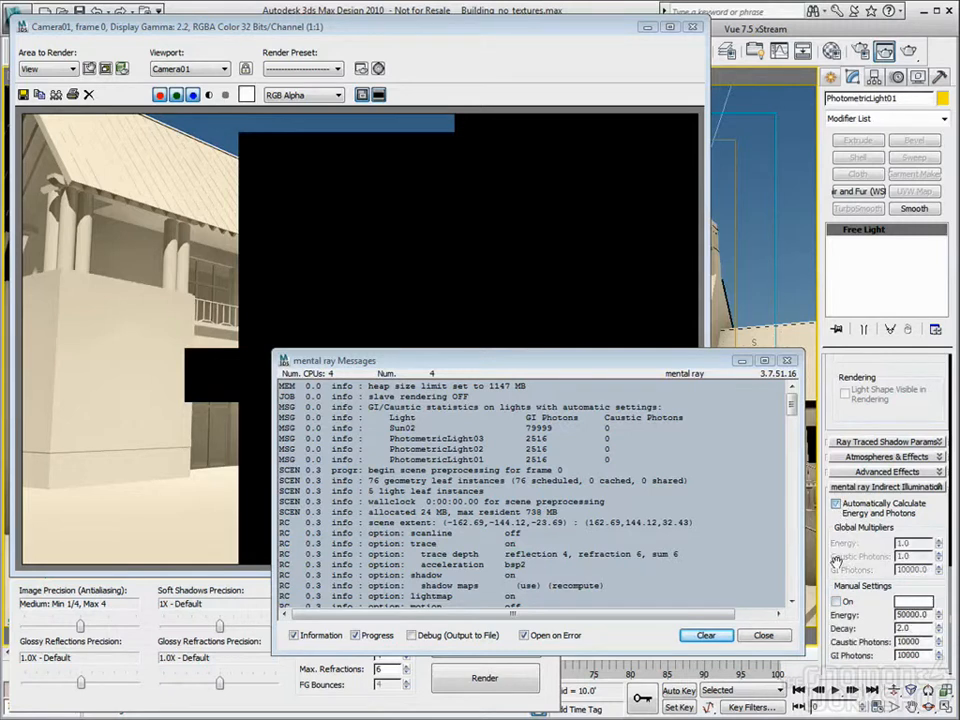
{"action": "left_click", "coordinate": [836, 504]}
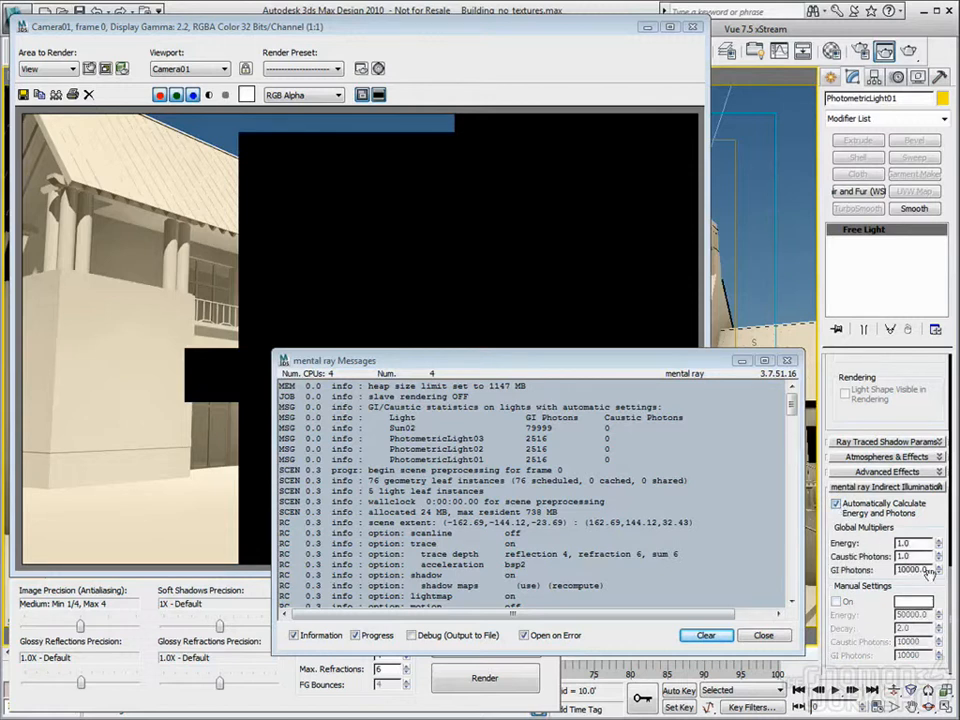
Step: Set the GI Photons multiplier of PhotometricLight01 back to 1.0 and clear the mental ray messages
{"action": "left_click_drag", "start_coordinate": [931, 570], "coordinate": [768, 574]}
{"action": "type", "text": "1"}
{"action": "left_click", "coordinate": [712, 635]}
{"action": "left_click_drag", "start_coordinate": [484, 361], "coordinate": [959, 396]}
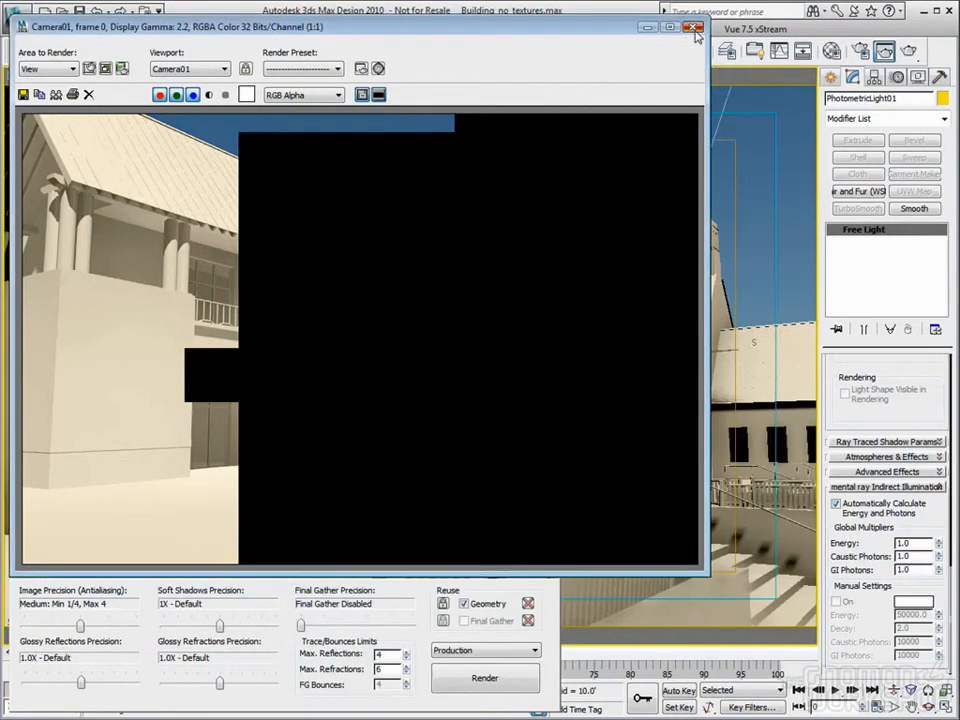
Step: Close the rendered frame and delete the photometric lights along the balcony
{"action": "left_click", "coordinate": [694, 29]}
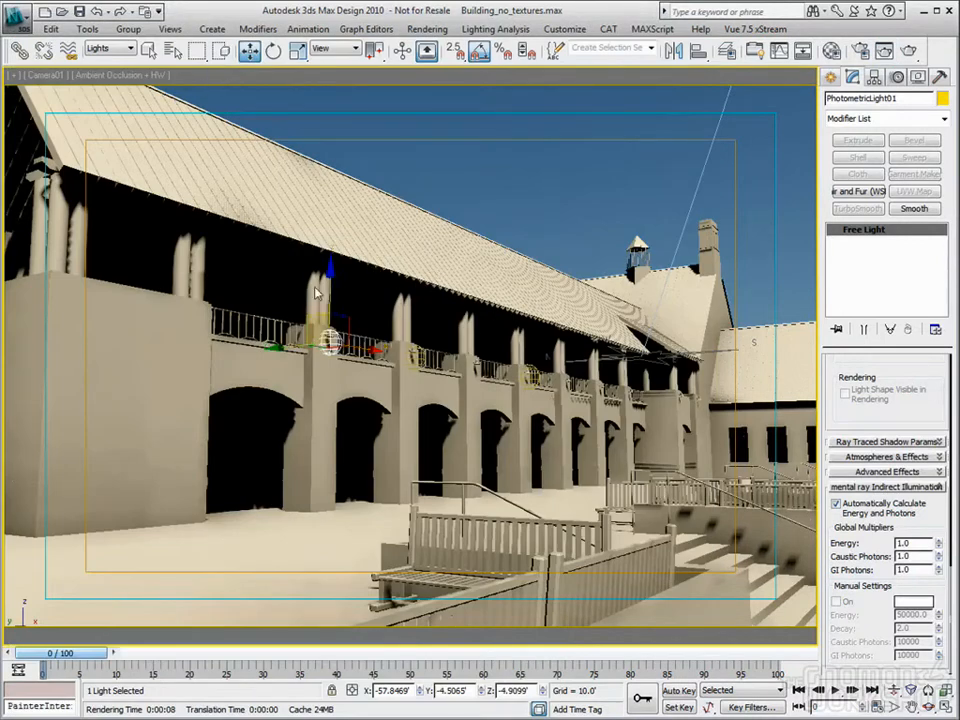
{"action": "left_click_drag", "start_coordinate": [294, 129], "coordinate": [583, 424]}
{"action": "key", "text": "Delete"}
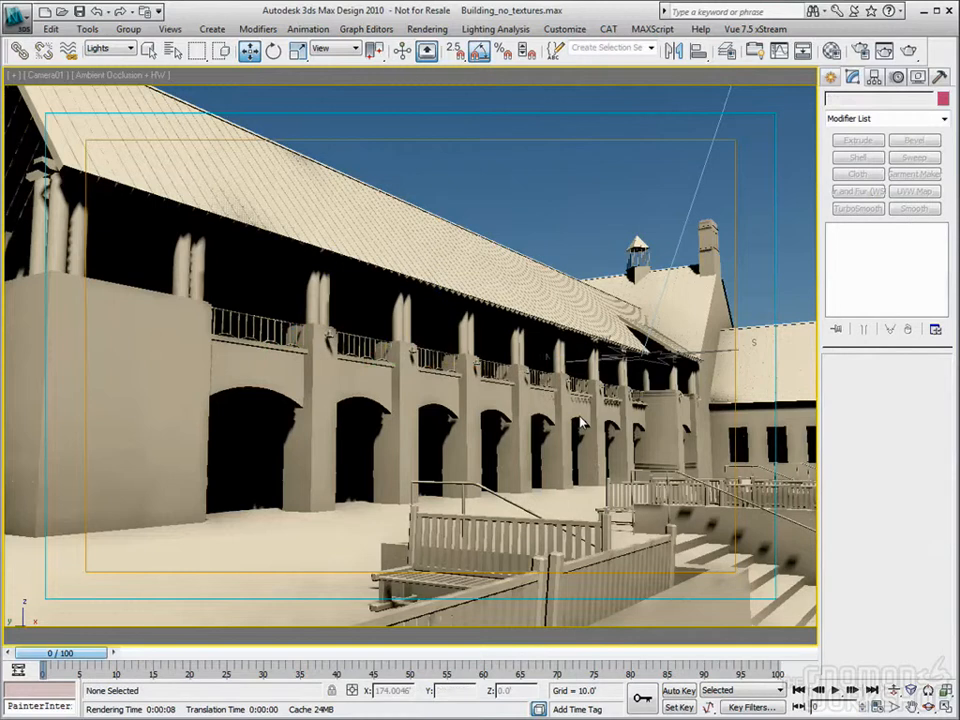
Step: Open the render setup and try GI photon Decay values of 0.1 and 1.0, restoring the value to 2.0
{"action": "left_click", "coordinate": [859, 50]}
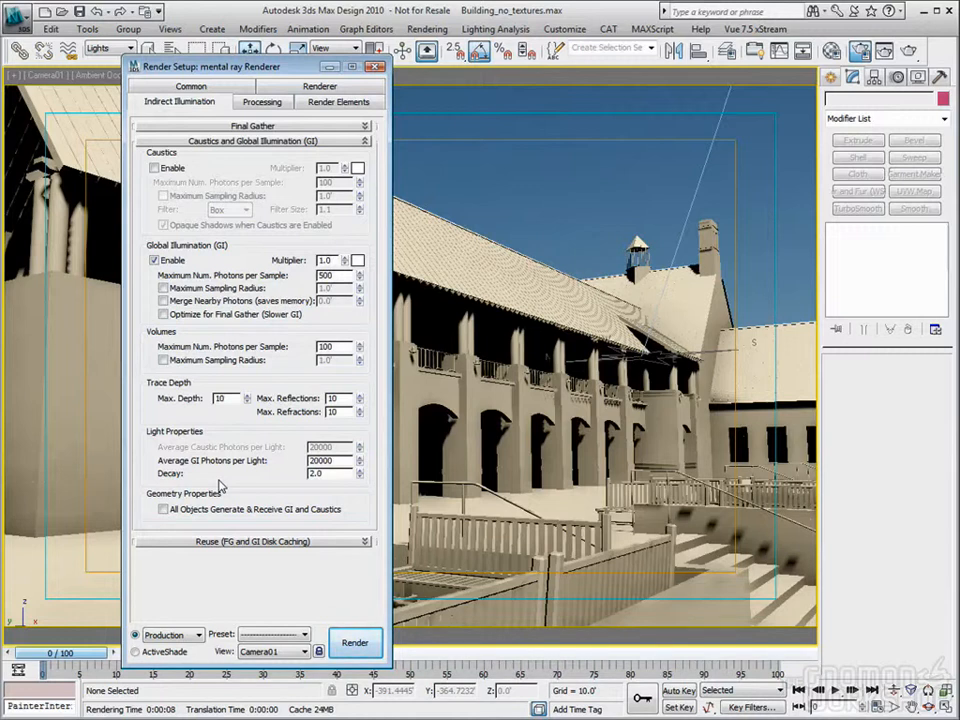
{"action": "left_click_drag", "start_coordinate": [333, 474], "coordinate": [288, 480]}
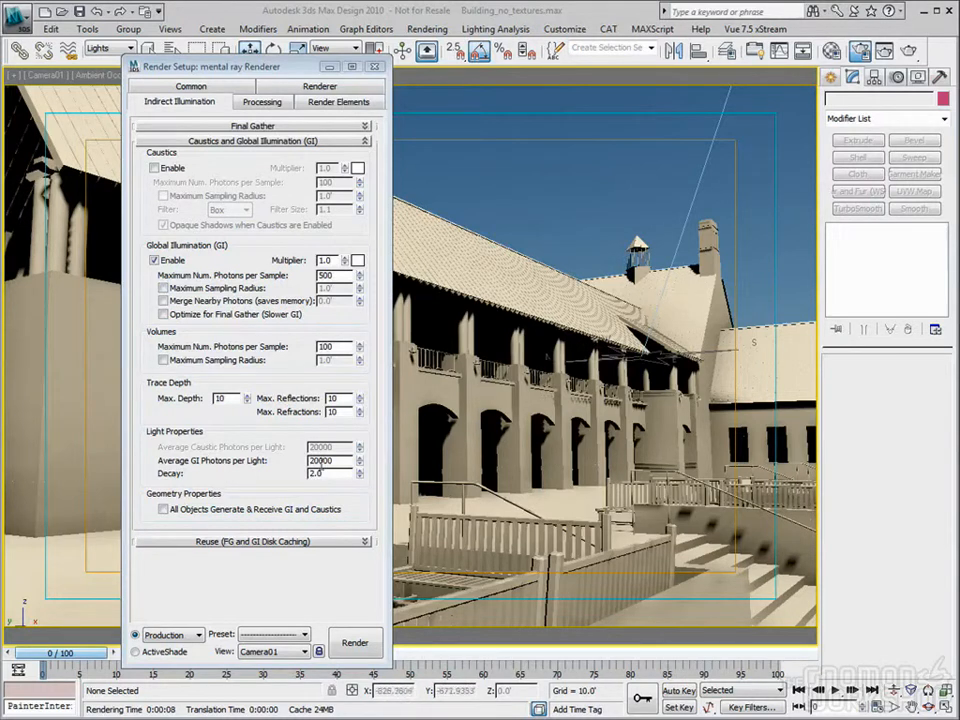
{"action": "left_click_drag", "start_coordinate": [359, 476], "coordinate": [288, 481]}
{"action": "double_click", "coordinate": [332, 474]}
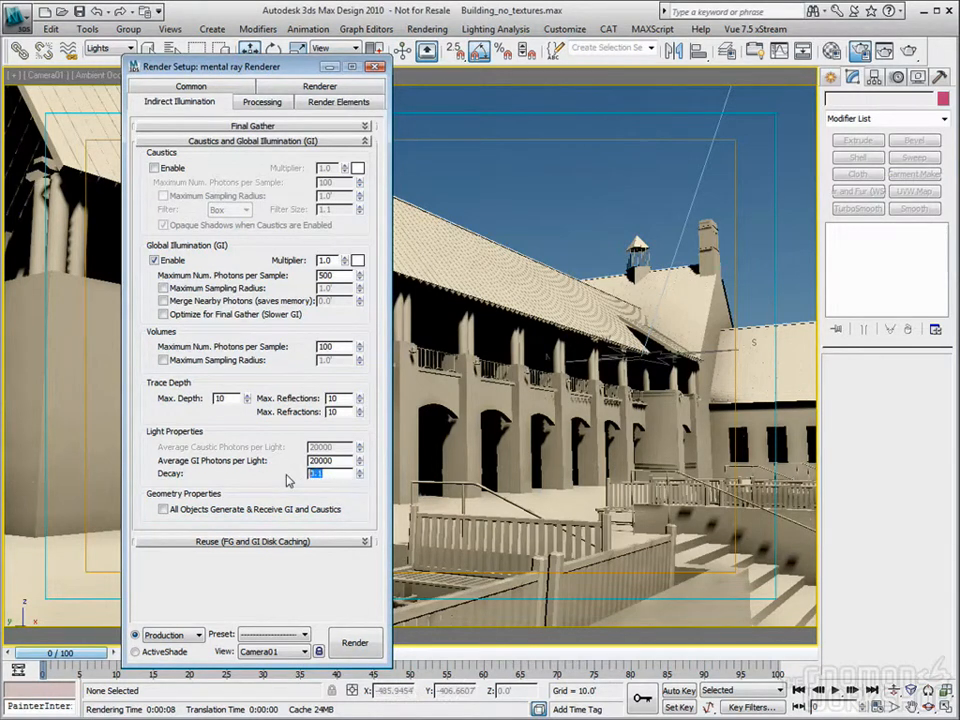
{"action": "type", "text": "1"}
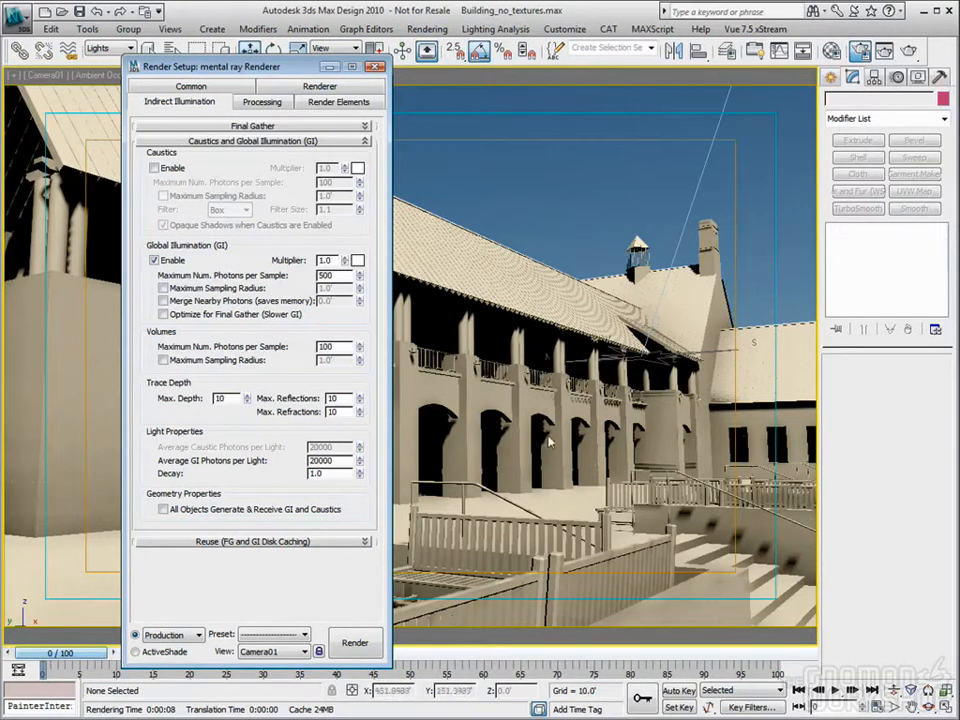
{"action": "left_click_drag", "start_coordinate": [333, 474], "coordinate": [287, 476]}
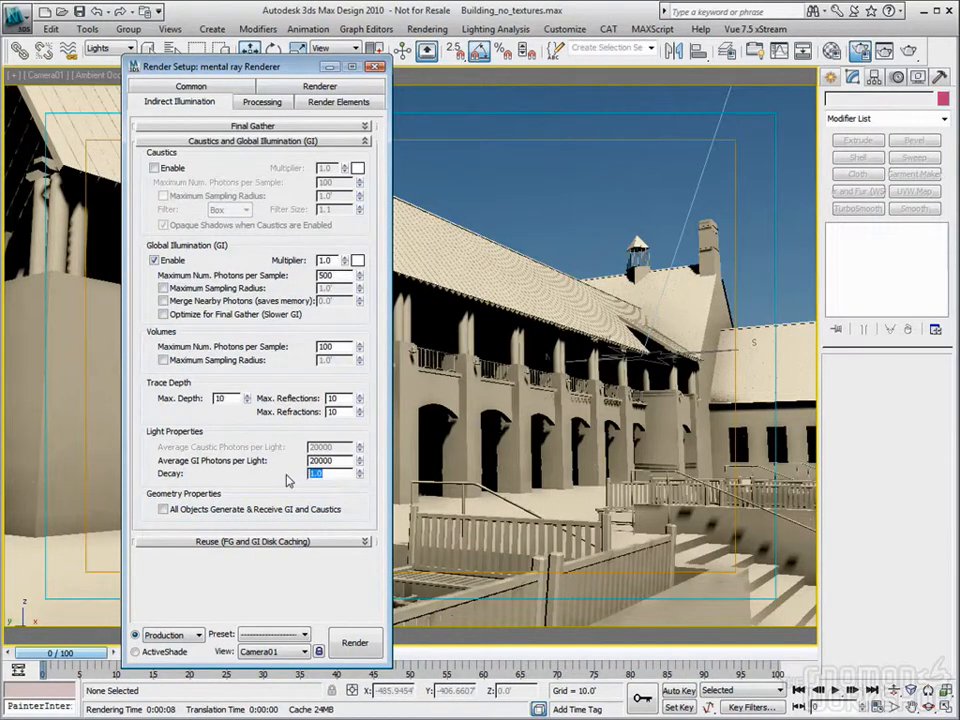
{"action": "type", "text": "2"}
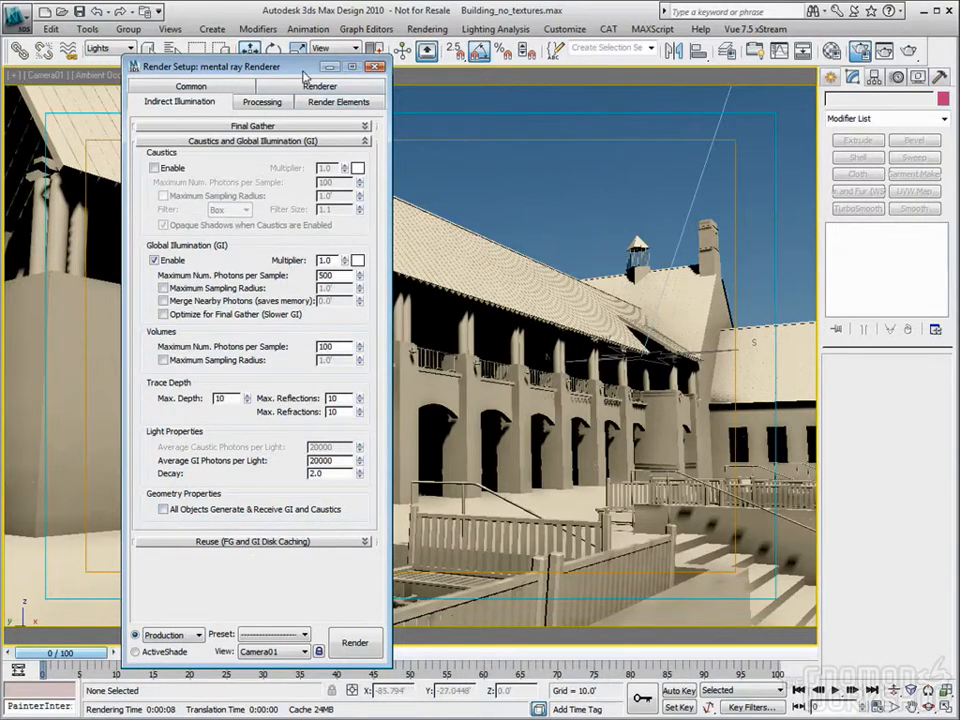
Step: Move the render setup aside, set the selection filter to All and select the long building's roof
{"action": "left_click_drag", "start_coordinate": [305, 75], "coordinate": [211, 80]}
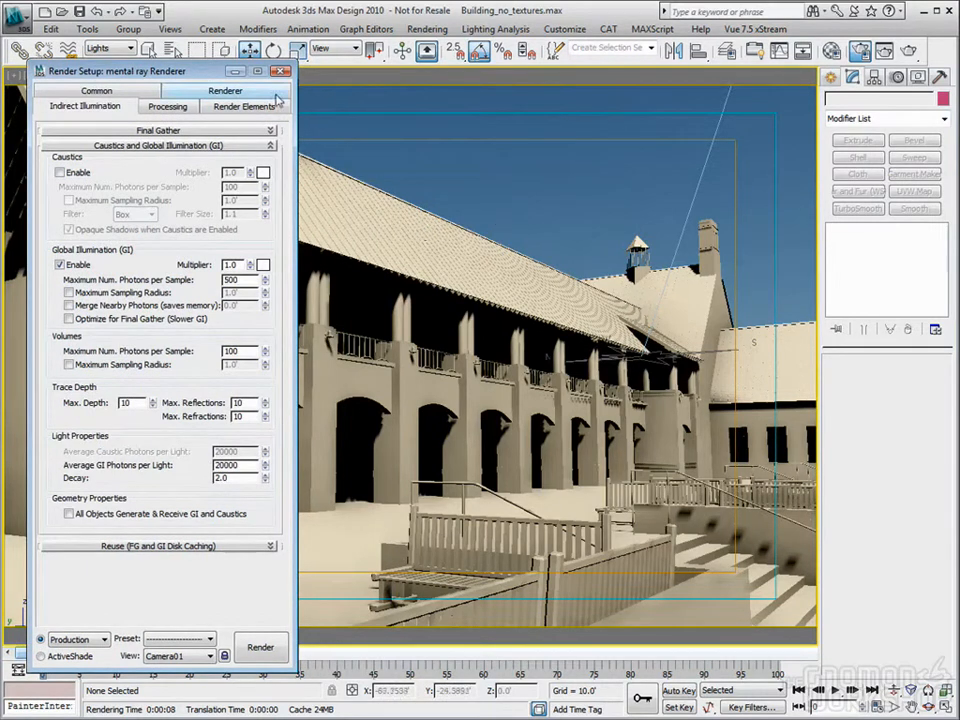
{"action": "left_click", "coordinate": [110, 48]}
{"action": "left_click", "coordinate": [118, 63]}
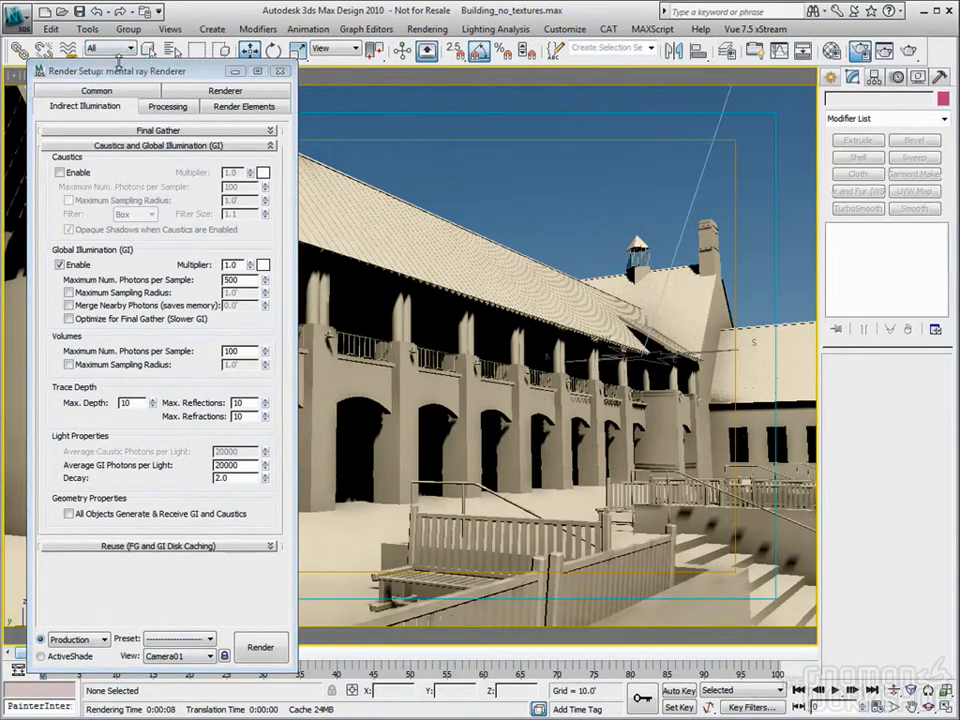
{"action": "left_click", "coordinate": [366, 214]}
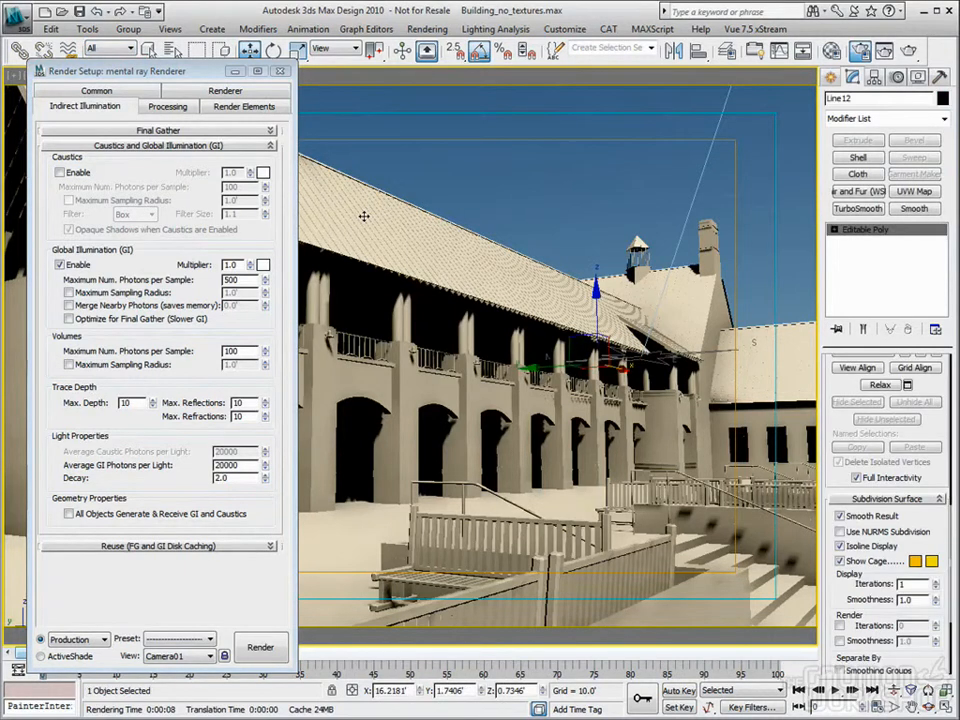
Step: Examine the roof's mental ray object properties for generating and receiving Global Illumination, closing them without changes
{"action": "right_click", "coordinate": [414, 224]}
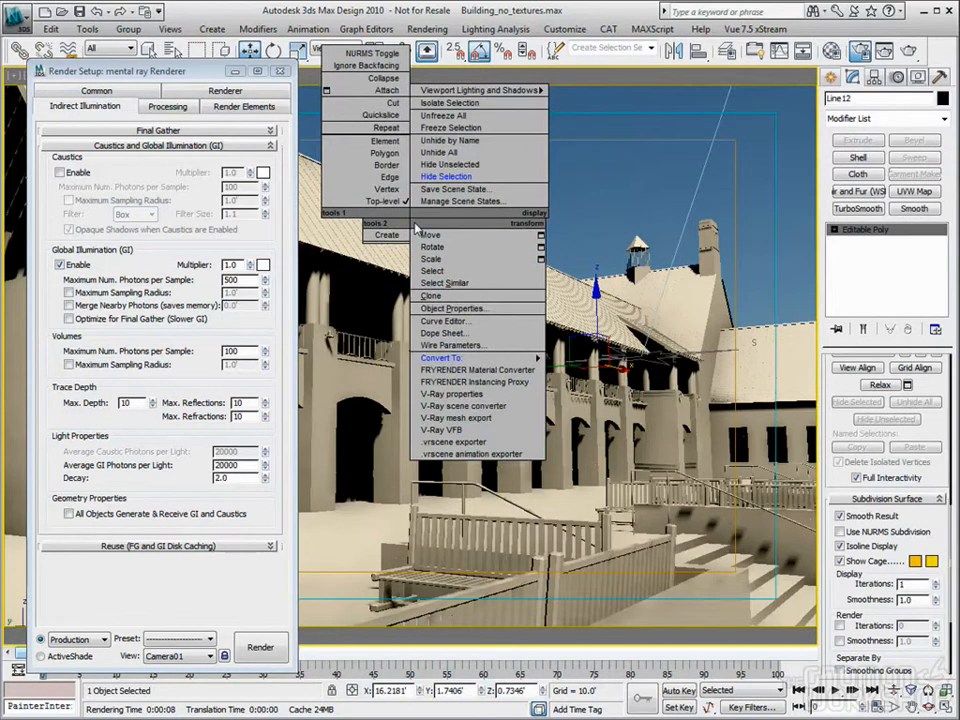
{"action": "left_click", "coordinate": [430, 309]}
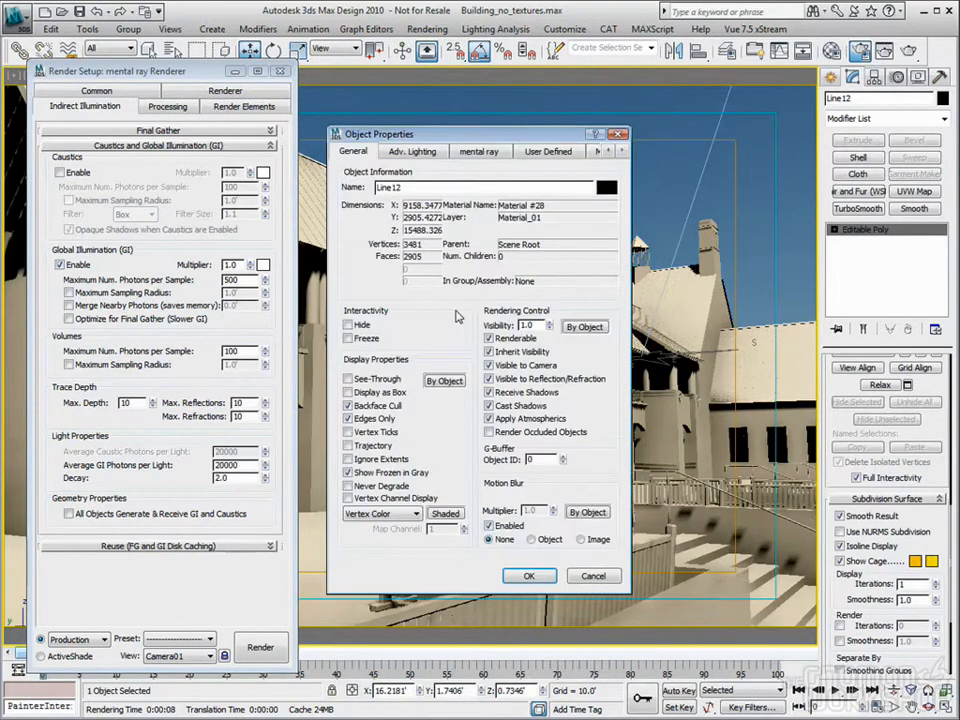
{"action": "left_click", "coordinate": [476, 154]}
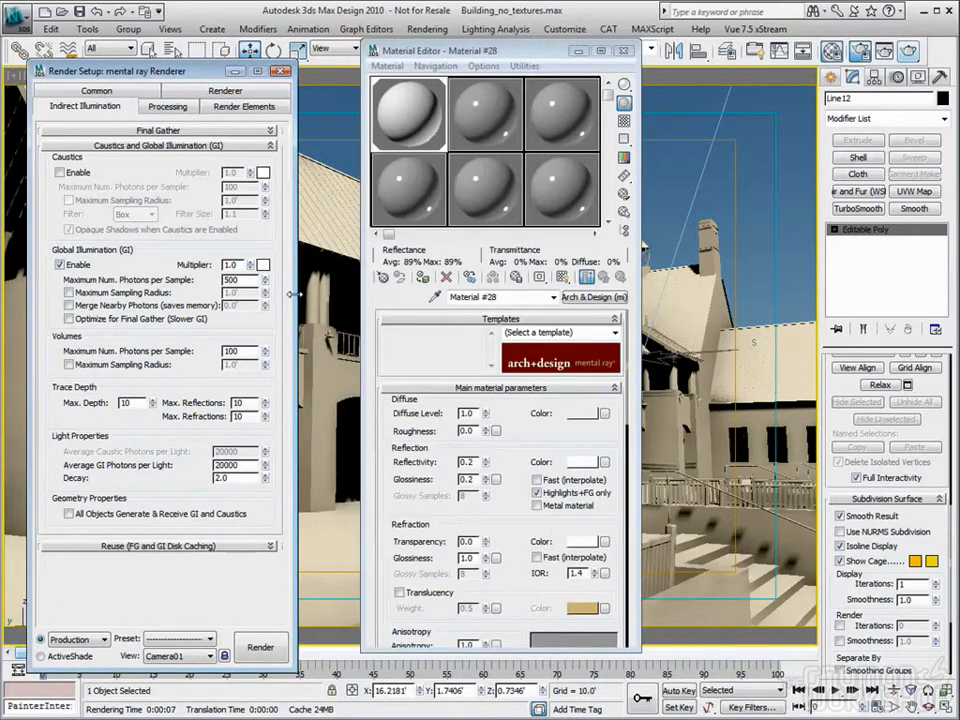
{"action": "right_click", "coordinate": [312, 185]}
{"action": "left_click", "coordinate": [345, 332]}
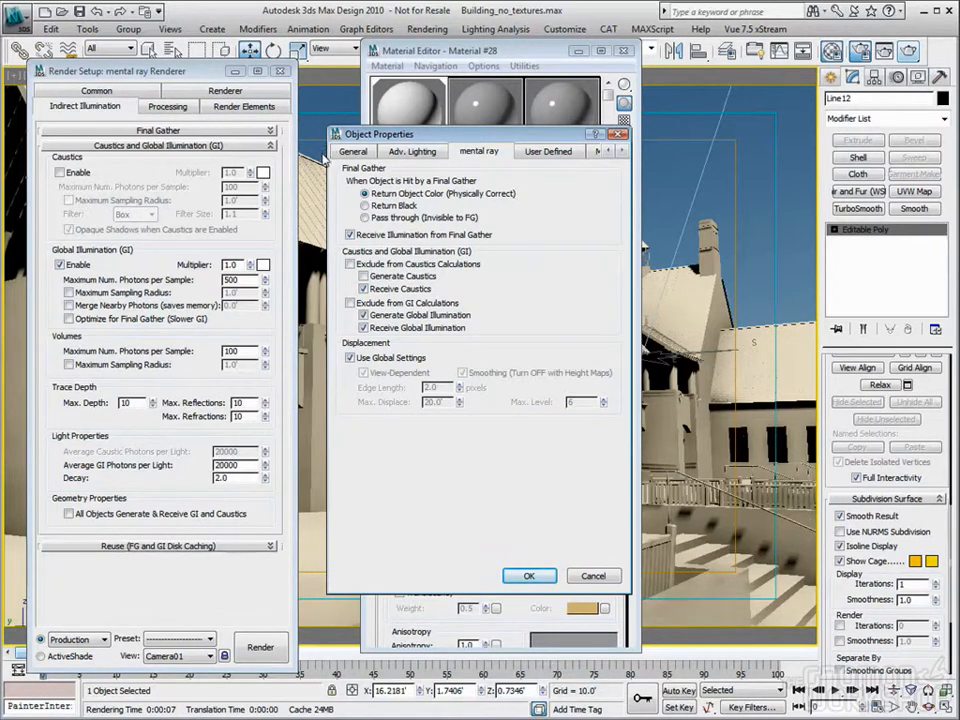
{"action": "left_click", "coordinate": [619, 134]}
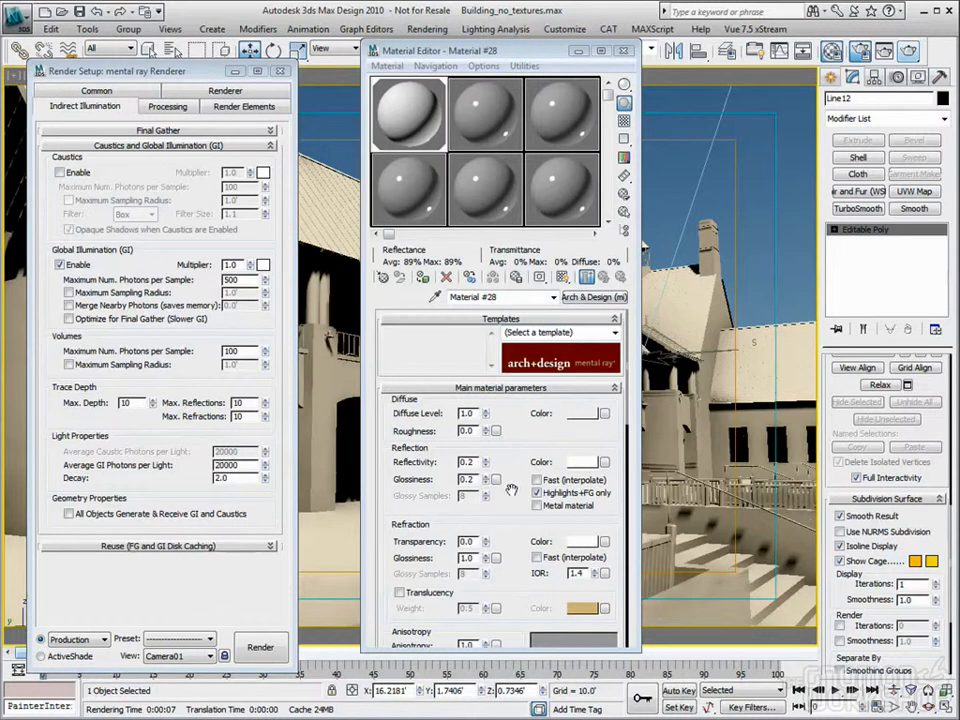
Step: Lock the Photon shader of Material #28 to its default in the mental ray Connection settings
{"action": "scroll", "coordinate": [511, 489], "scroll_direction": "down", "scroll_amount": 15}
{"action": "scroll", "coordinate": [516, 403], "scroll_direction": "up", "scroll_amount": 5}
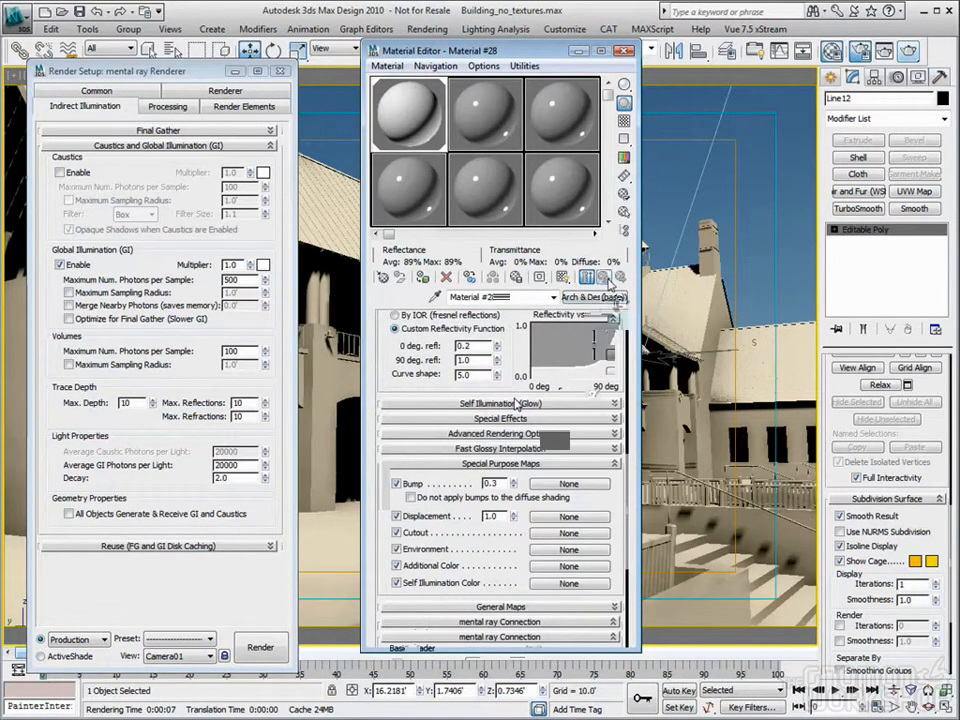
{"action": "scroll", "coordinate": [548, 430], "scroll_direction": "down", "scroll_amount": 5}
{"action": "left_click_drag", "start_coordinate": [548, 488], "coordinate": [543, 472]}
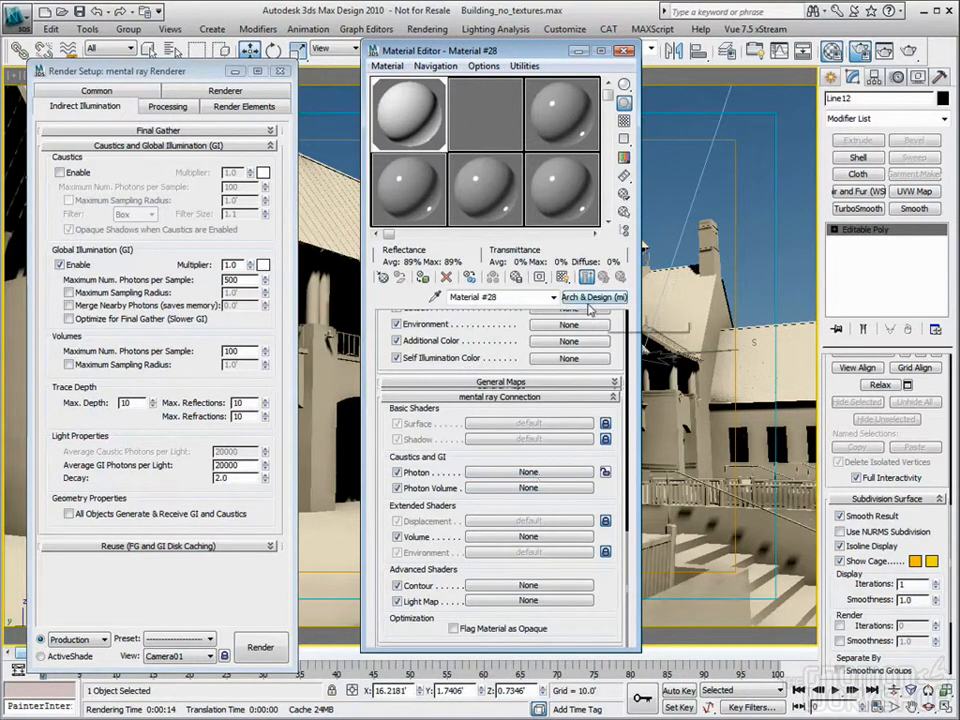
{"action": "left_click", "coordinate": [605, 472]}
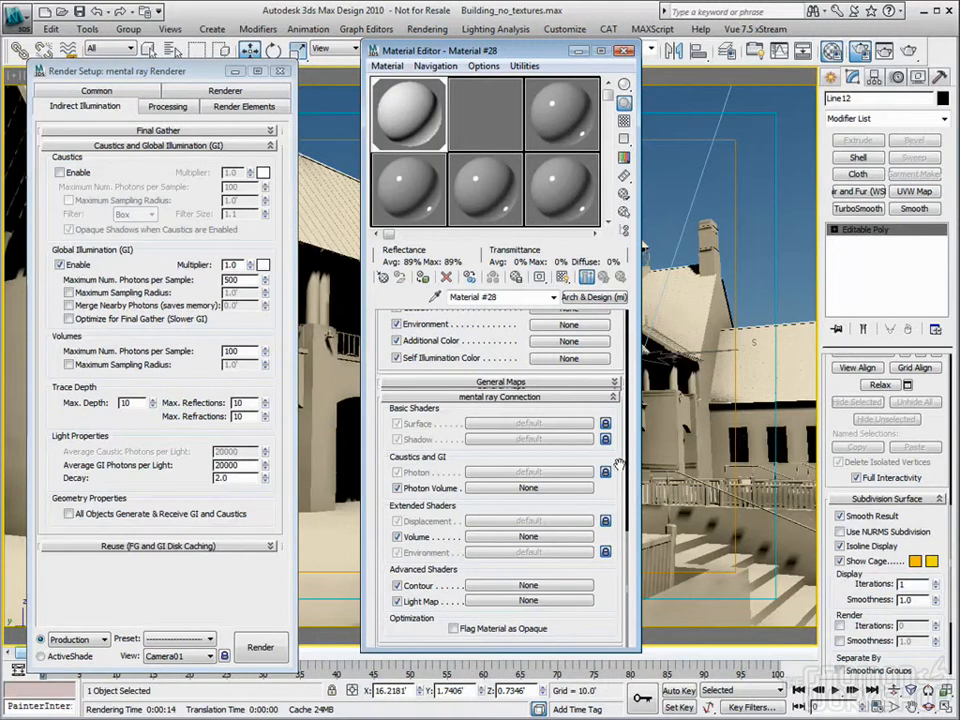
Step: Render the Camera01 view, reselect Material #28 and open its material type choice
{"action": "scroll", "coordinate": [599, 590], "scroll_direction": "up", "scroll_amount": 15}
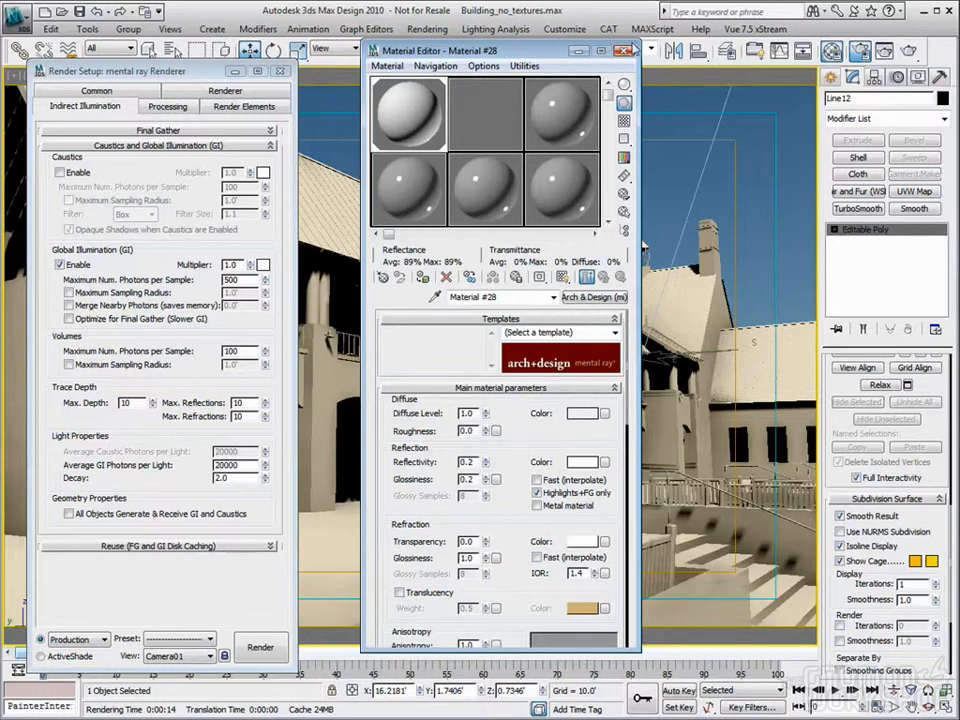
{"action": "left_click", "coordinate": [911, 50]}
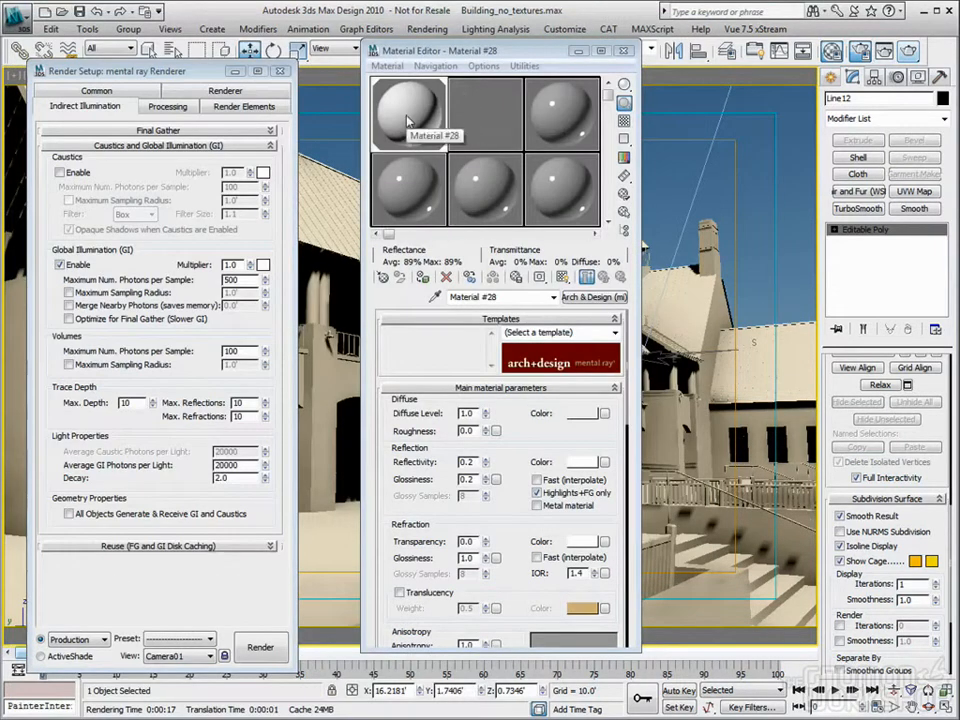
{"action": "left_click", "coordinate": [407, 119]}
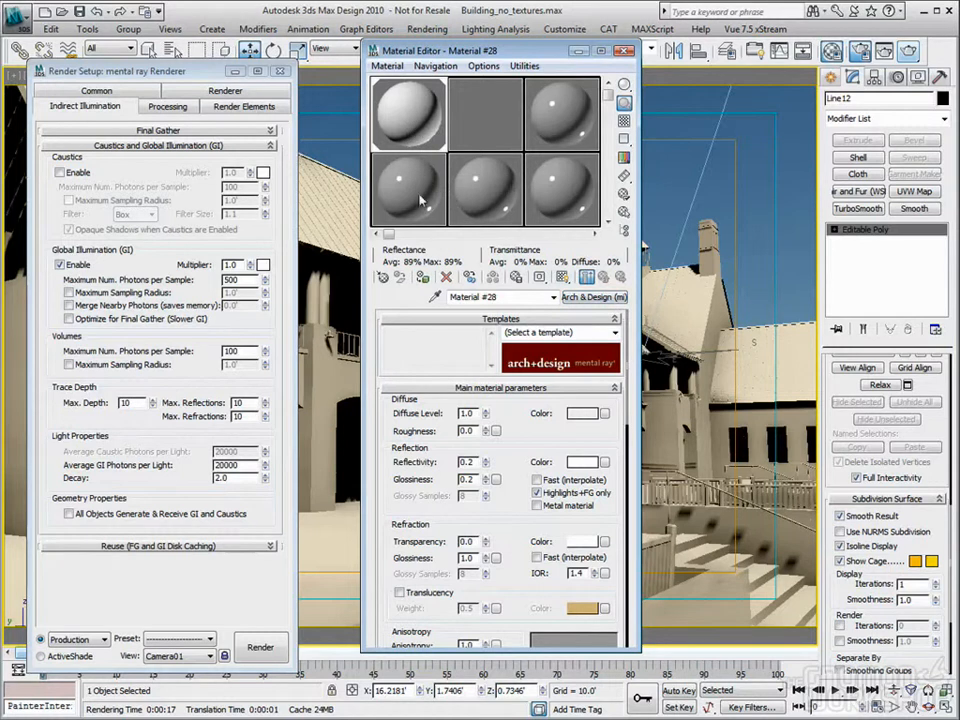
{"action": "left_click", "coordinate": [594, 297]}
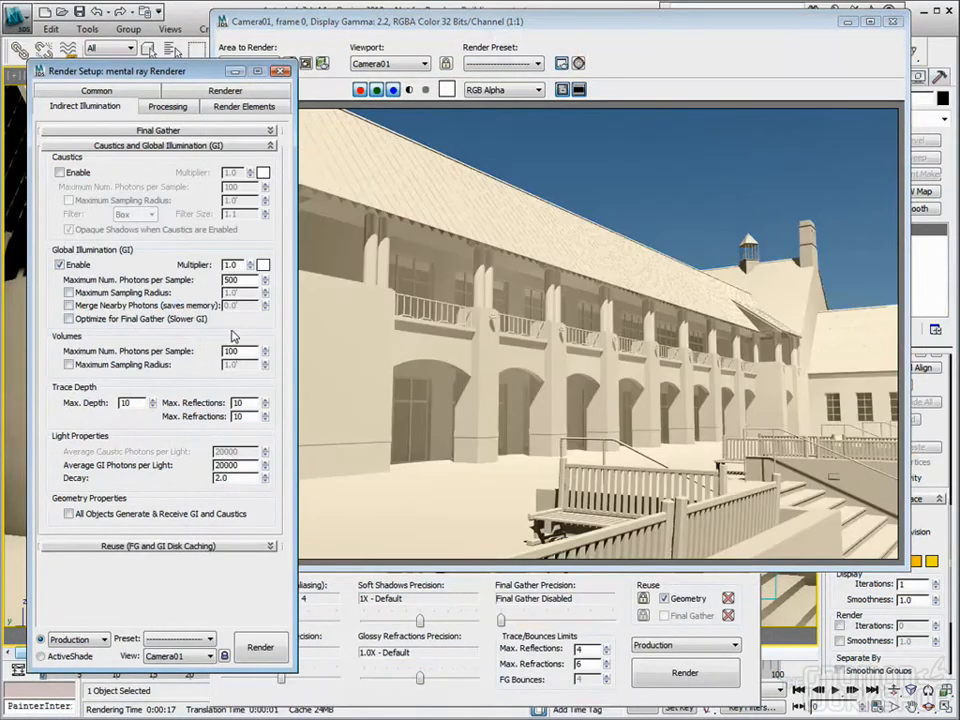
Step: Expand the Final Gather settings and examine them together with the Global Illumination settings and the rendered frame
{"action": "double_click", "coordinate": [242, 280]}
{"action": "left_click", "coordinate": [442, 135]}
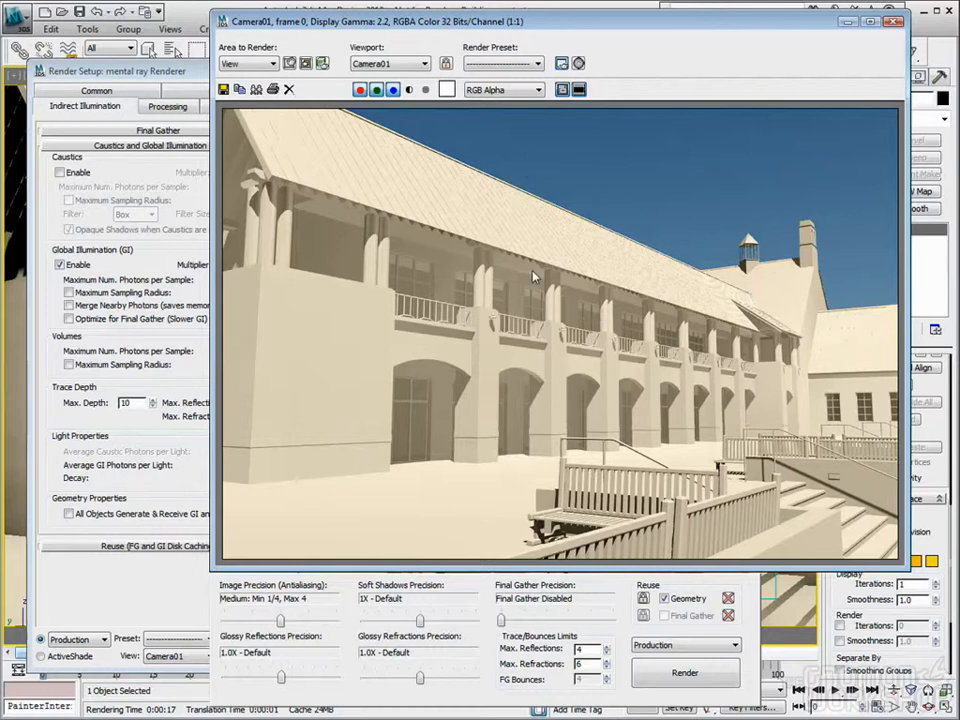
{"action": "left_click", "coordinate": [118, 68]}
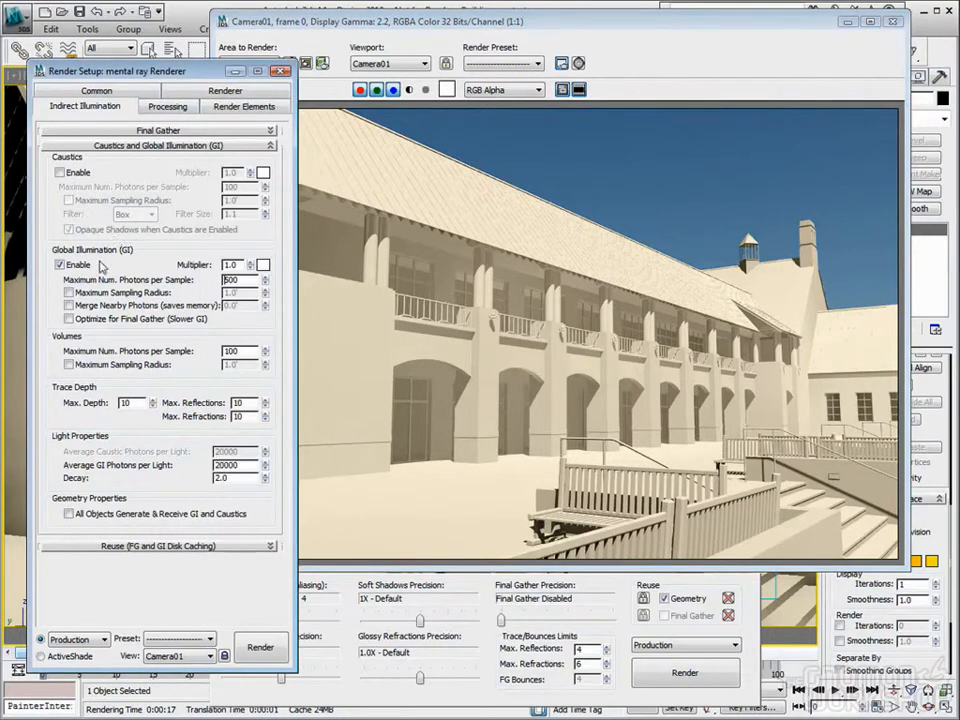
{"action": "left_click", "coordinate": [180, 131]}
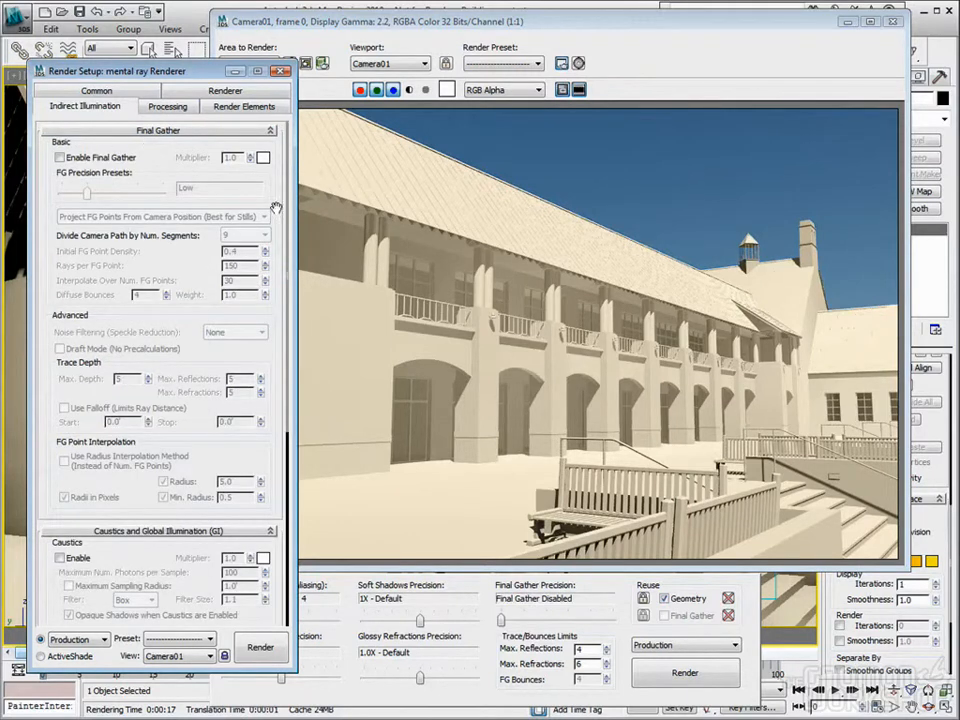
{"action": "scroll", "coordinate": [206, 164], "scroll_direction": "down", "scroll_amount": 5}
{"action": "scroll", "coordinate": [281, 146], "scroll_direction": "down", "scroll_amount": 5}
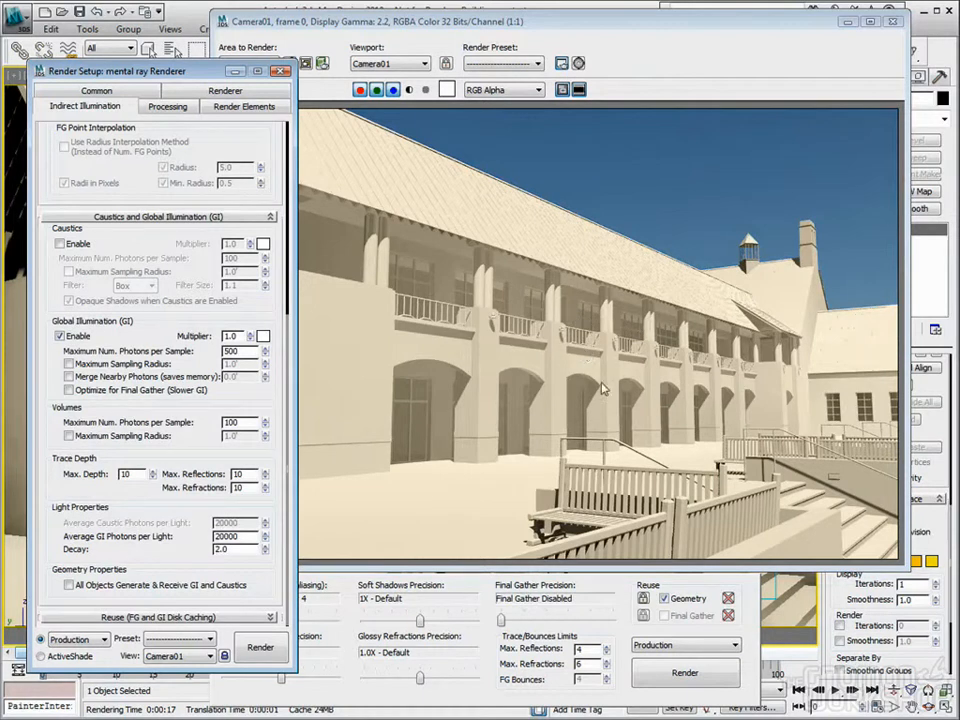
{"action": "left_click", "coordinate": [569, 395]}
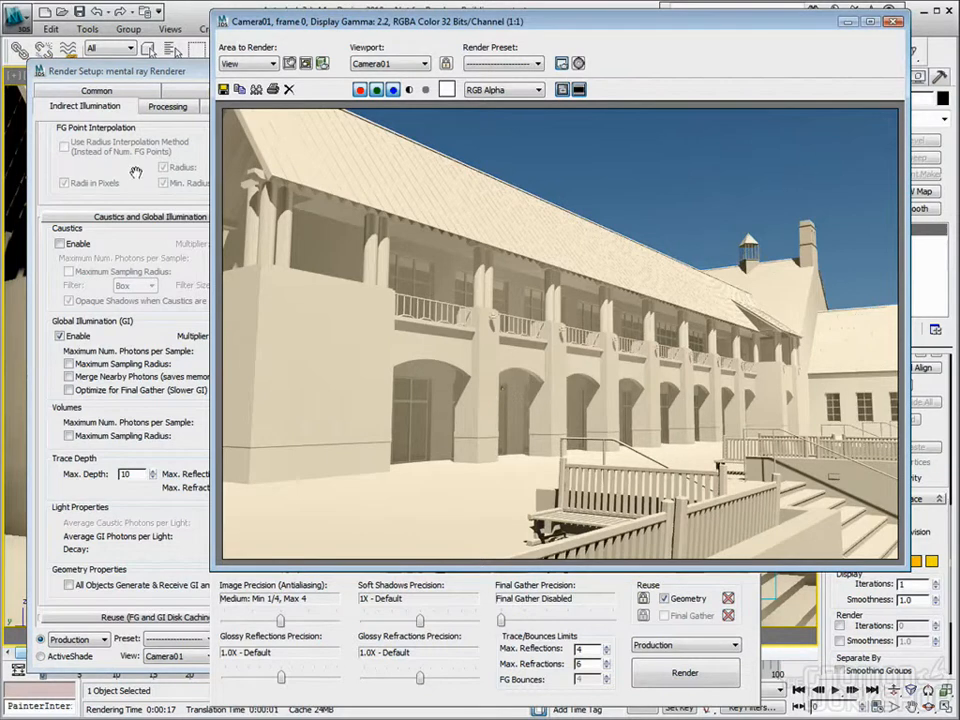
Step: Compare the disabled Final Gather options with the GI photon sampling, trace depth and light properties
{"action": "left_click_drag", "start_coordinate": [102, 130], "coordinate": [139, 348]}
{"action": "scroll", "coordinate": [139, 348], "scroll_direction": "up", "scroll_amount": 4}
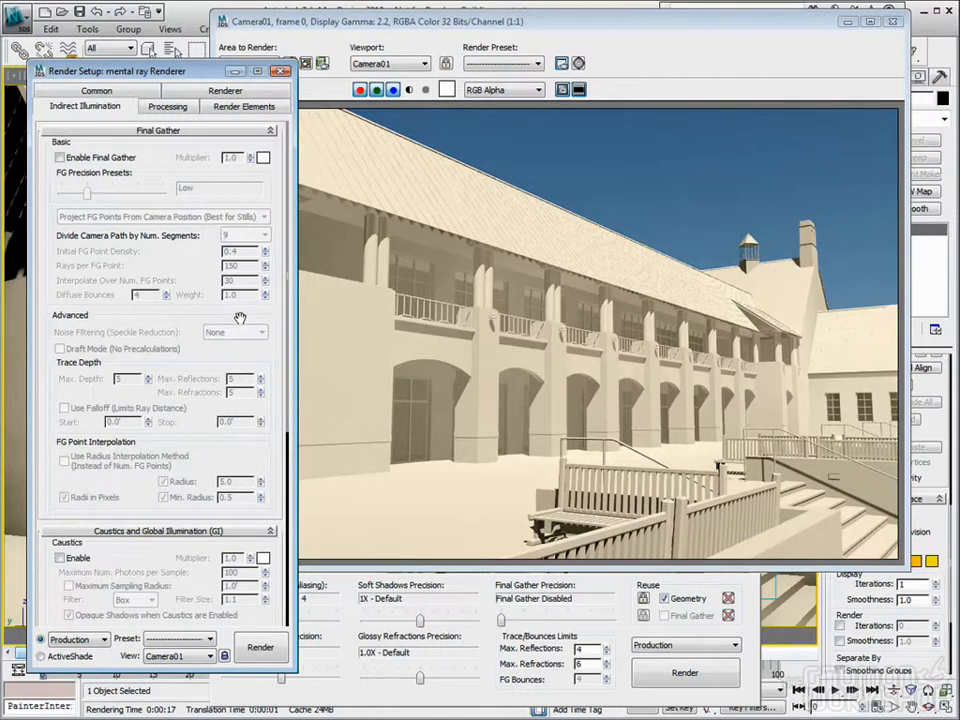
{"action": "scroll", "coordinate": [240, 318], "scroll_direction": "down", "scroll_amount": 5}
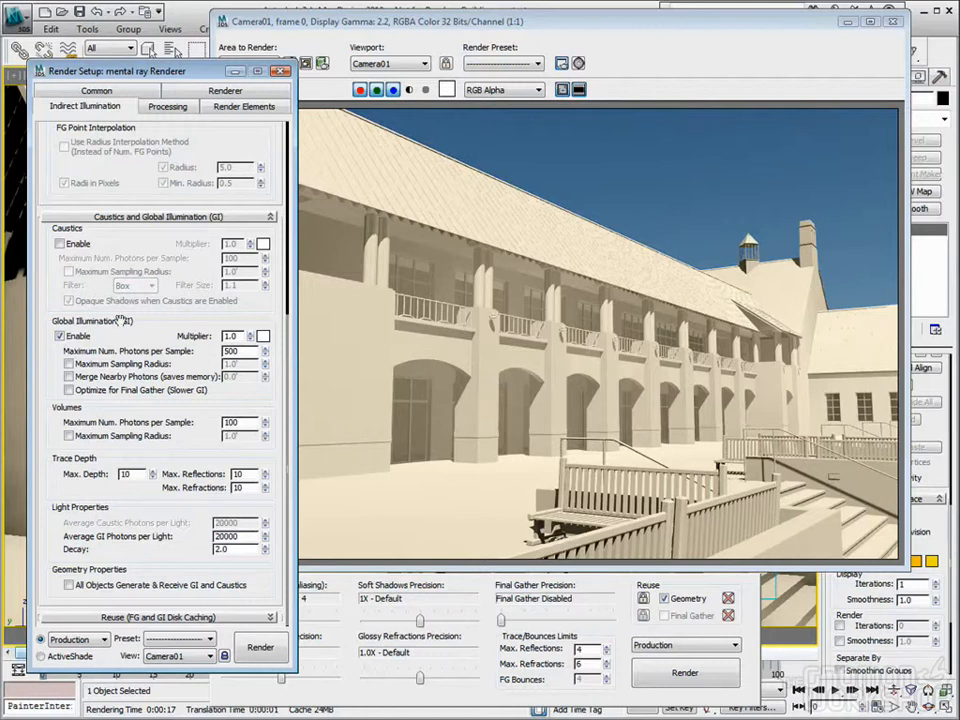
{"action": "scroll", "coordinate": [133, 203], "scroll_direction": "up", "scroll_amount": 10}
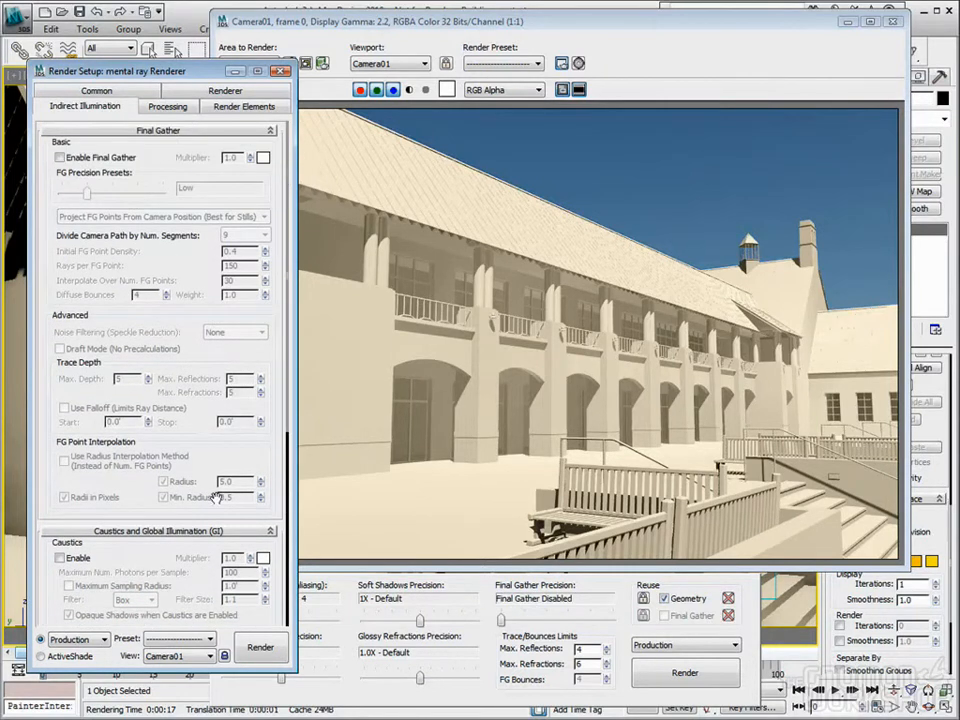
{"action": "scroll", "coordinate": [272, 465], "scroll_direction": "down", "scroll_amount": 2}
{"action": "scroll", "coordinate": [272, 465], "scroll_direction": "down", "scroll_amount": 7}
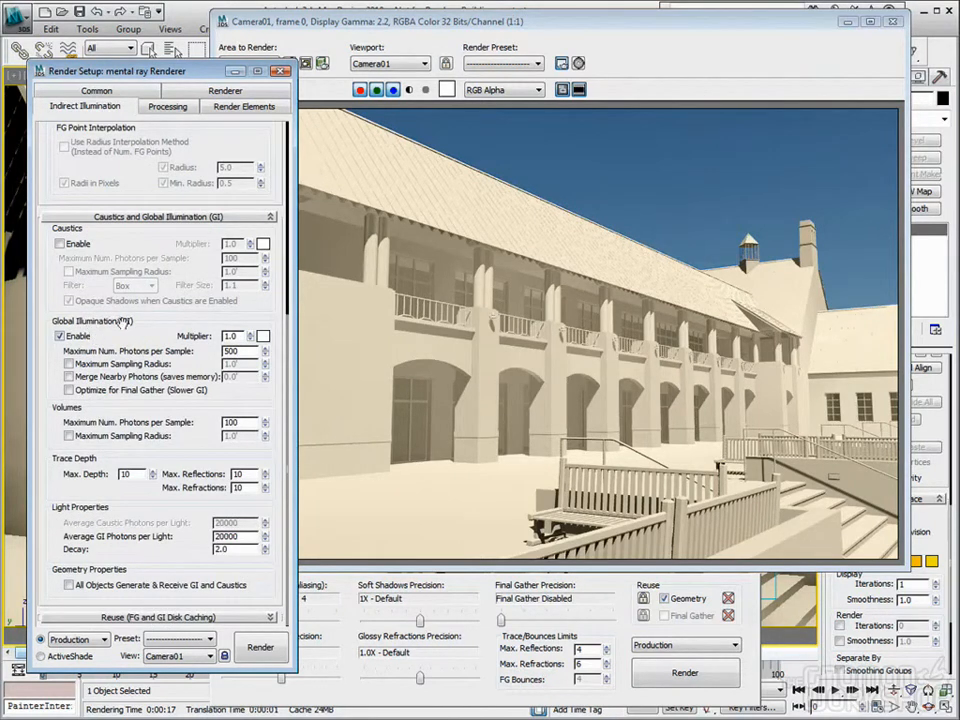
{"action": "scroll", "coordinate": [201, 447], "scroll_direction": "up", "scroll_amount": 4}
{"action": "scroll", "coordinate": [201, 447], "scroll_direction": "up", "scroll_amount": 5}
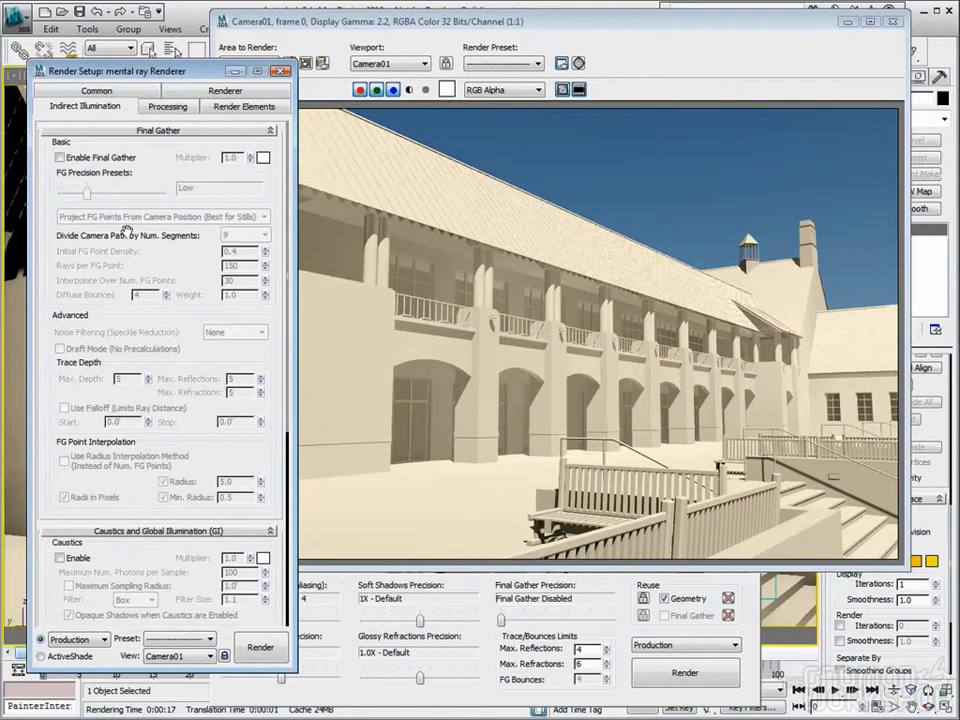
{"action": "scroll", "coordinate": [261, 513], "scroll_direction": "down", "scroll_amount": 9}
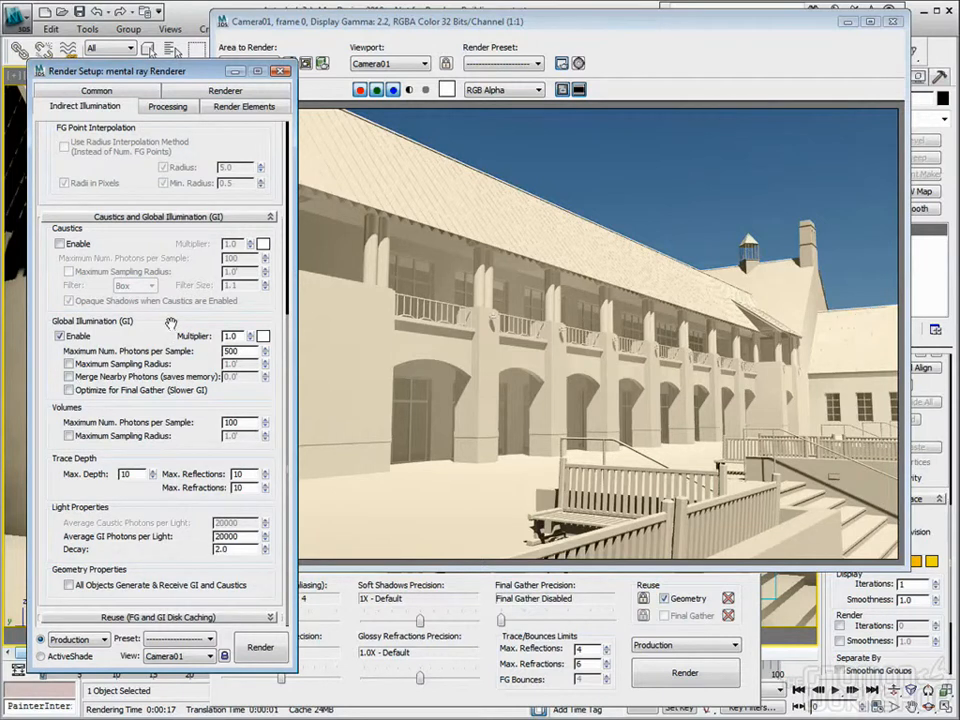
{"action": "left_click_drag", "start_coordinate": [171, 323], "coordinate": [169, 379]}
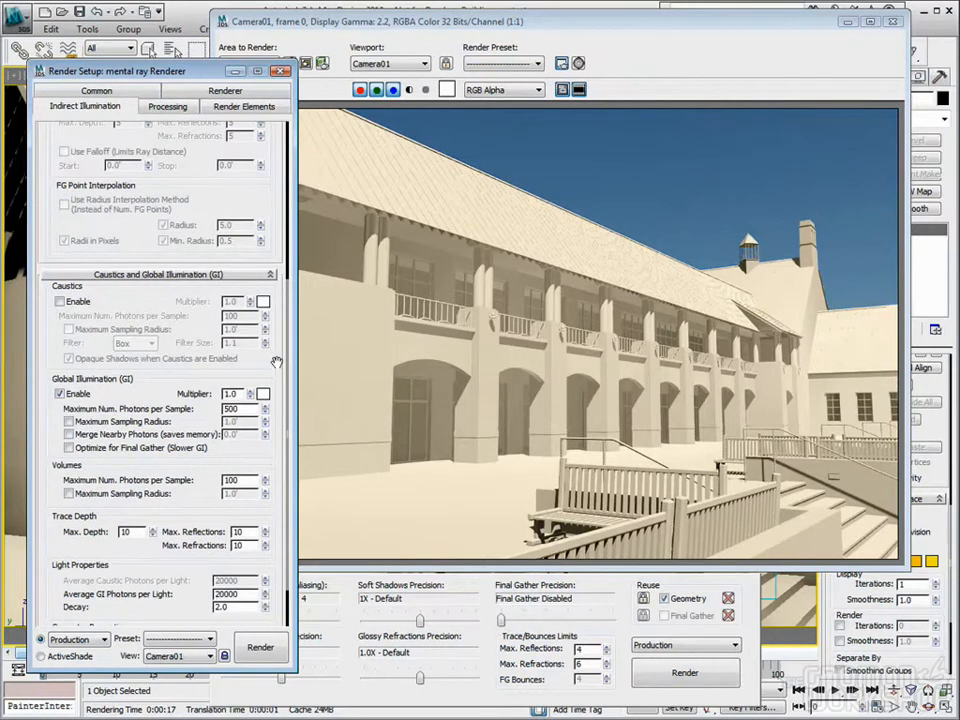
{"action": "left_click_drag", "start_coordinate": [275, 379], "coordinate": [278, 303]}
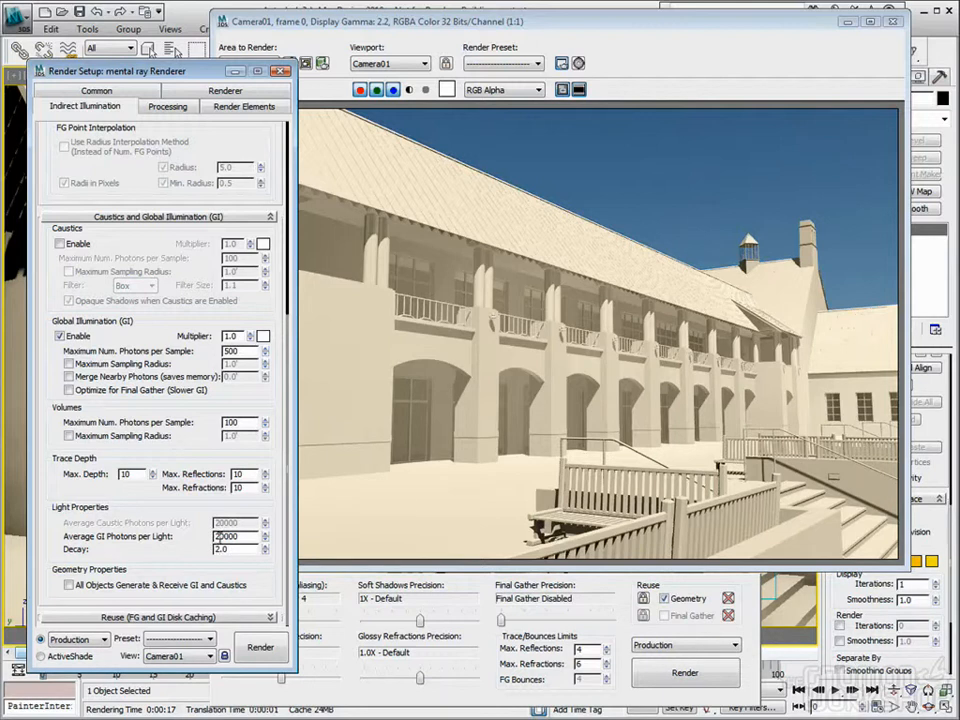
Step: Set the Average GI Photons per Light to 200000, replace it with a value starting with 5, and bring the rendered frame forward
{"action": "left_click_drag", "start_coordinate": [216, 536], "coordinate": [229, 536]}
{"action": "type", "text": "200000"}
{"action": "key", "text": "Tab"}
{"action": "left_click", "coordinate": [215, 536]}
{"action": "type", "text": "5"}
{"action": "key", "text": "Tab"}
{"action": "left_click_drag", "start_coordinate": [580, 22], "coordinate": [543, 25]}
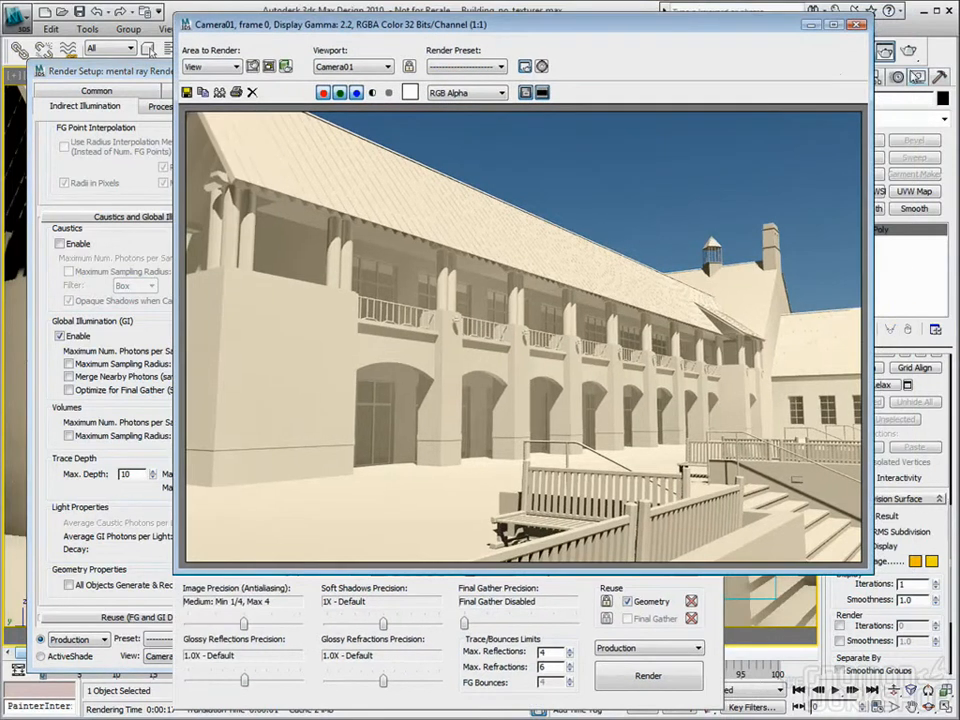
Step: Render the Camera01 view again and compare the frame with the Global Illumination settings
{"action": "left_click", "coordinate": [649, 678]}
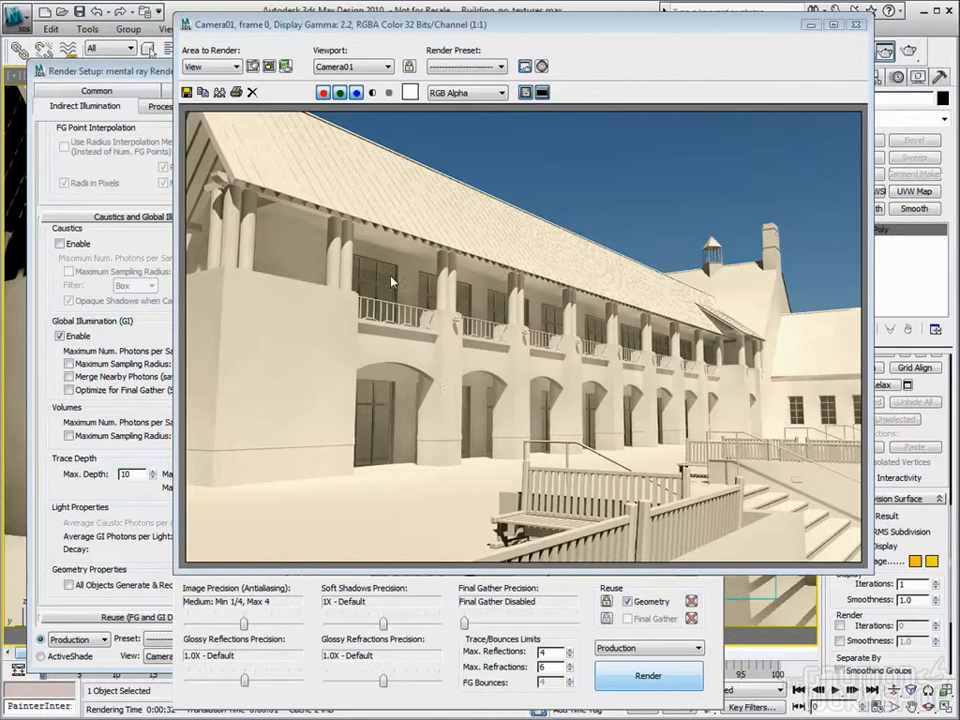
{"action": "left_click", "coordinate": [125, 62]}
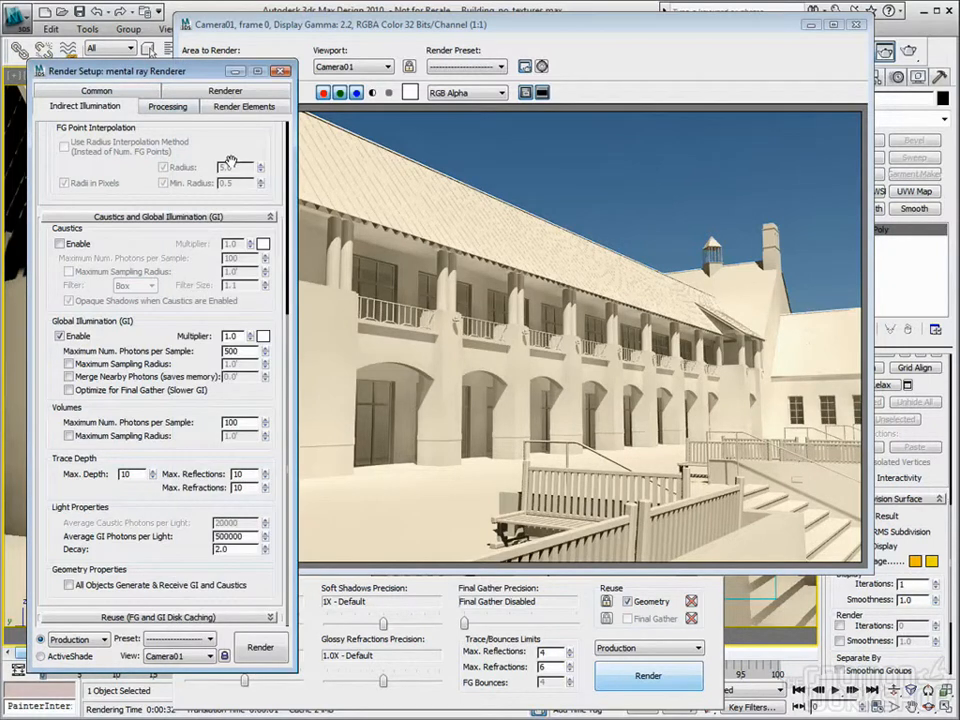
{"action": "left_click", "coordinate": [458, 142]}
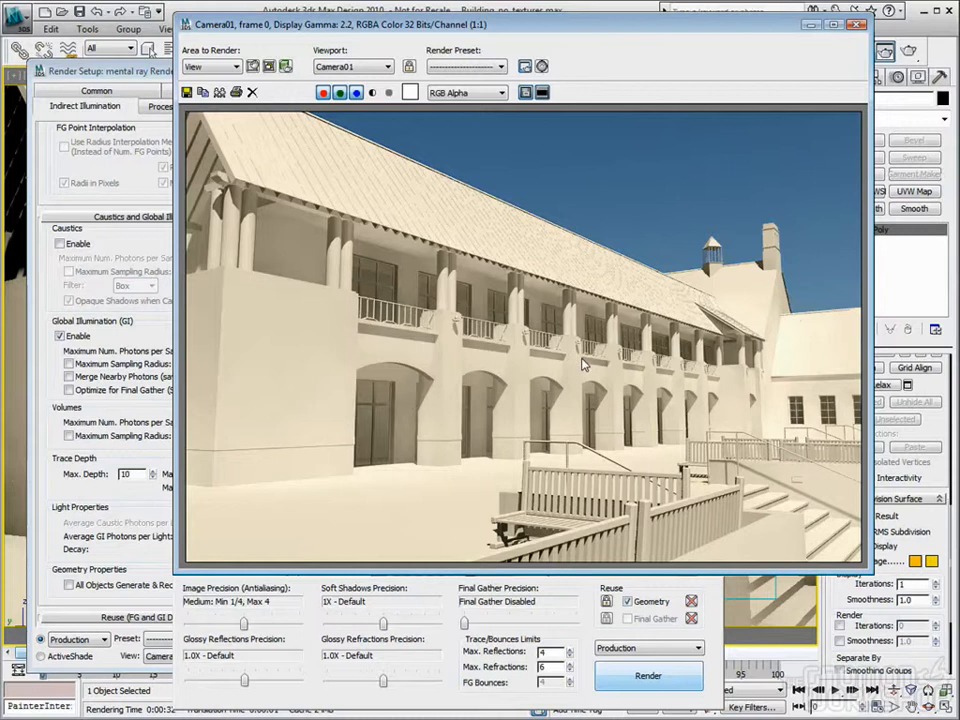
{"action": "left_click_drag", "start_coordinate": [108, 70], "coordinate": [172, 52]}
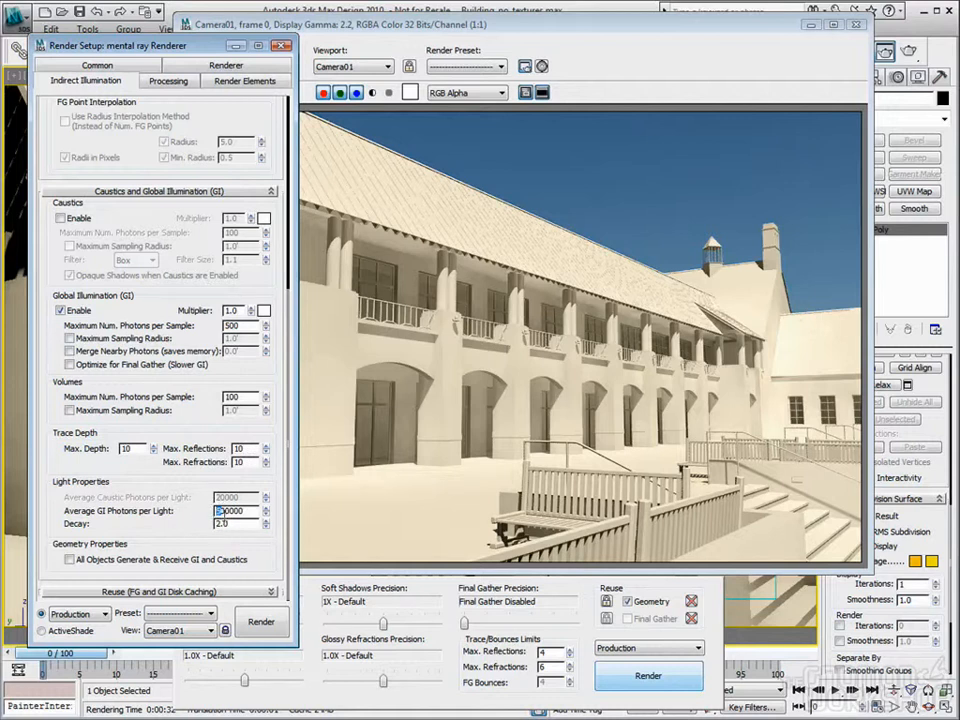
Step: Set the Average GI Photons per Light to 30000 and turn on Optimize for Final Gather
{"action": "left_click_drag", "start_coordinate": [219, 510], "coordinate": [182, 512]}
{"action": "type", "text": "300"}
{"action": "key", "text": "Tab"}
{"action": "left_click", "coordinate": [216, 523]}
{"action": "left_click", "coordinate": [70, 365]}
{"action": "left_click_drag", "start_coordinate": [278, 363], "coordinate": [281, 420]}
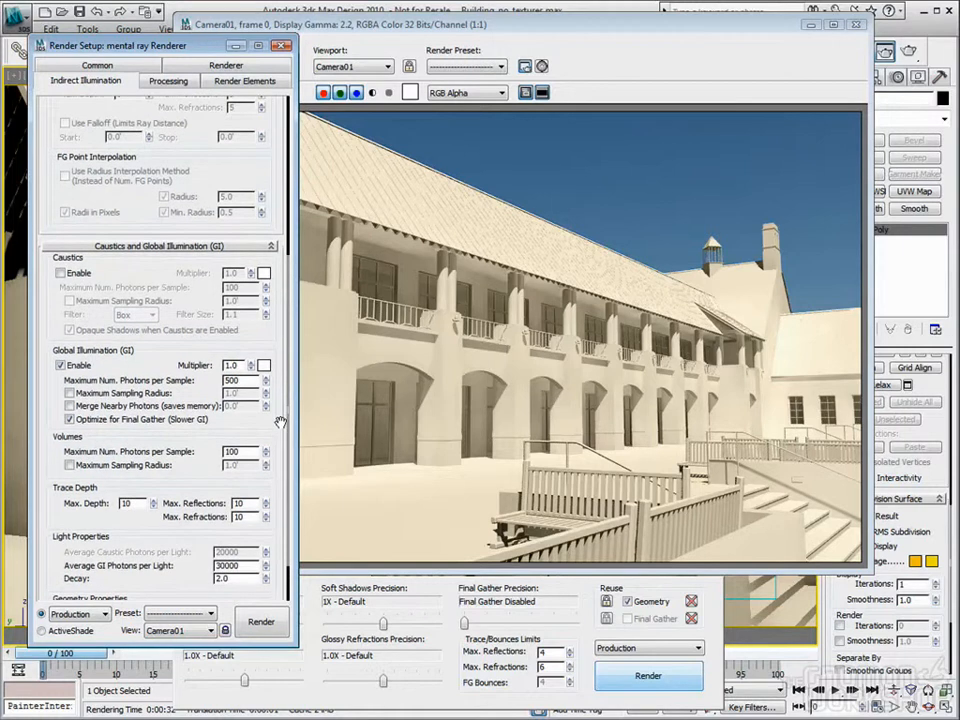
Step: Enable Final Gather alongside Global Illumination, keeping the Low precision preset
{"action": "scroll", "coordinate": [237, 562], "scroll_direction": "down", "scroll_amount": 3}
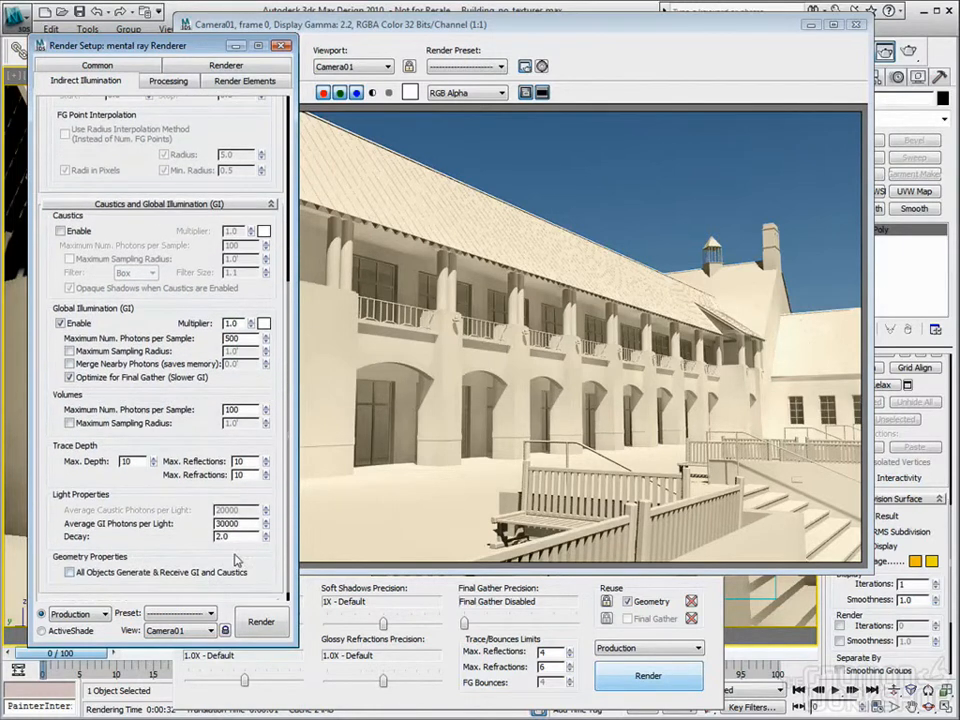
{"action": "scroll", "coordinate": [269, 478], "scroll_direction": "up", "scroll_amount": 6}
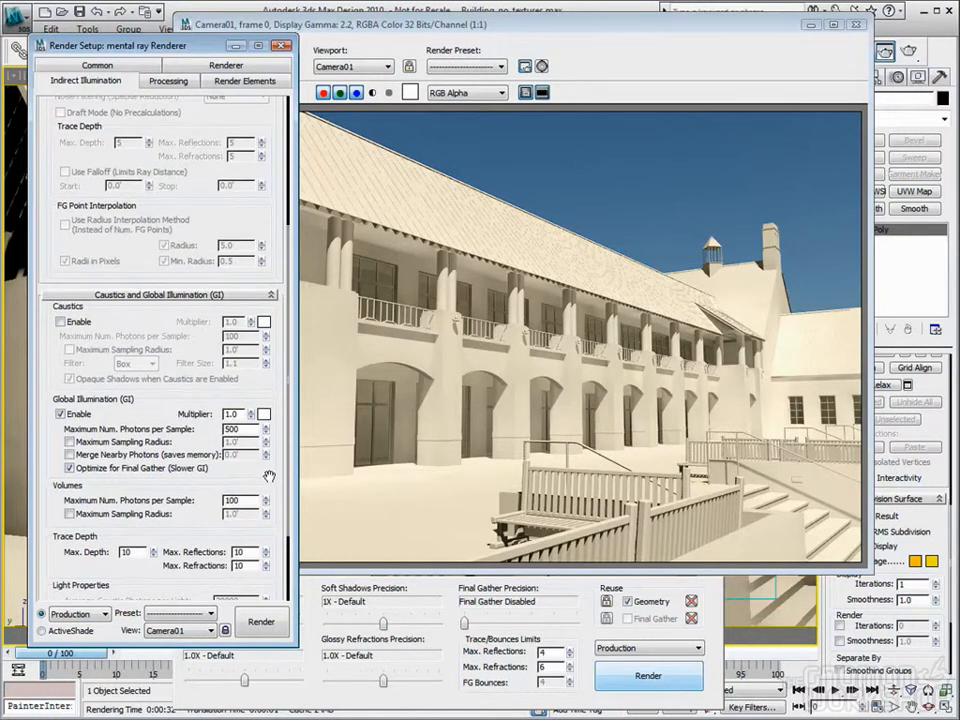
{"action": "left_click_drag", "start_coordinate": [269, 477], "coordinate": [257, 541]}
{"action": "scroll", "coordinate": [138, 265], "scroll_direction": "up", "scroll_amount": 13}
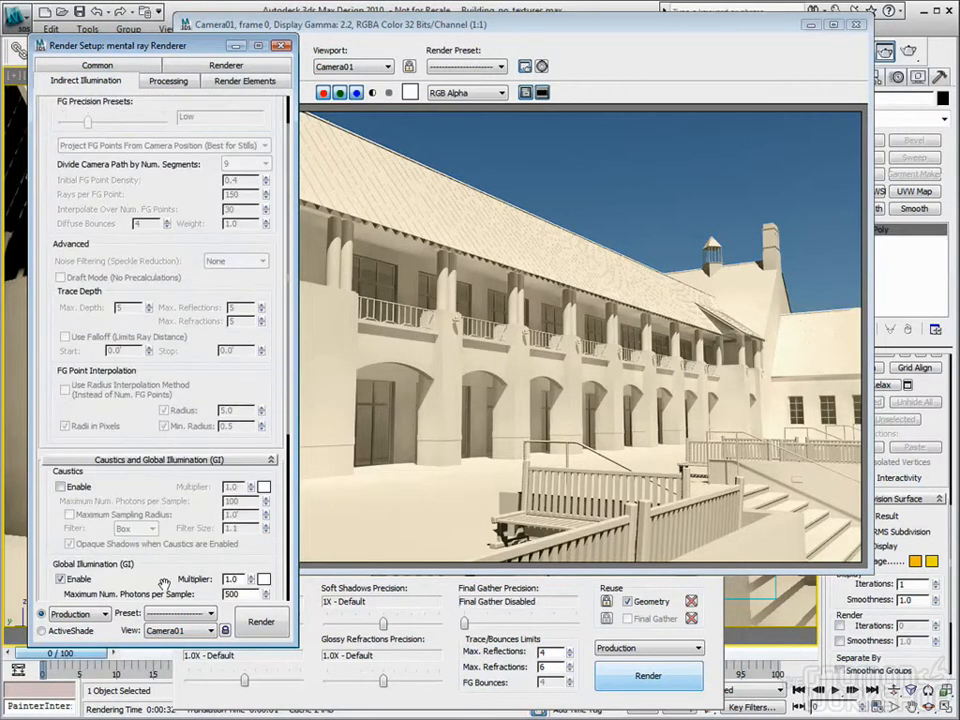
{"action": "scroll", "coordinate": [124, 360], "scroll_direction": "down", "scroll_amount": 14}
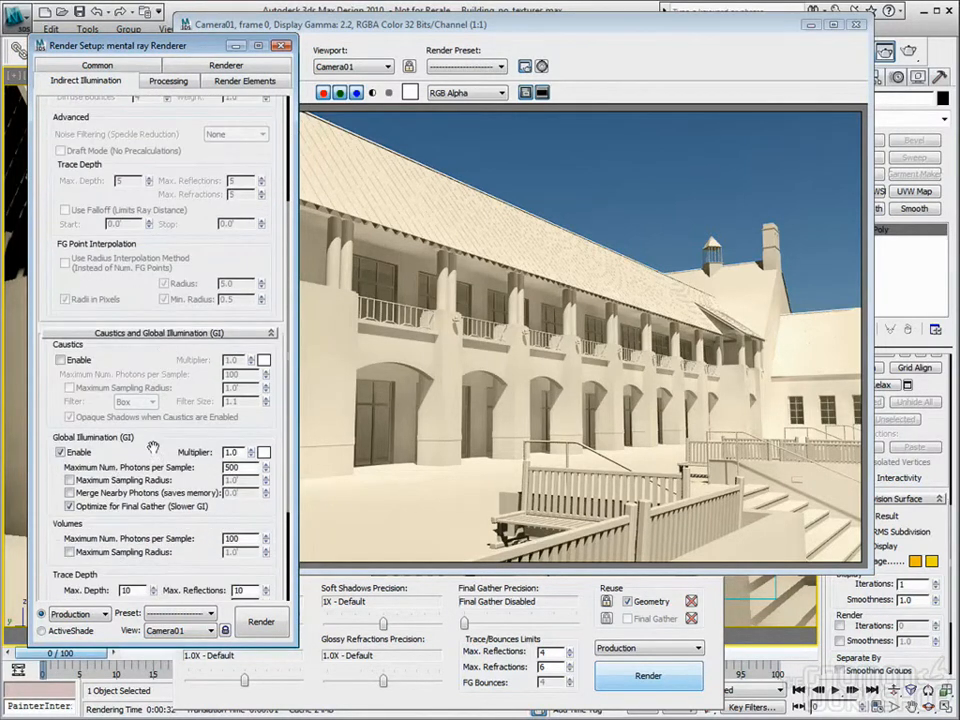
{"action": "scroll", "coordinate": [200, 190], "scroll_direction": "up", "scroll_amount": 11}
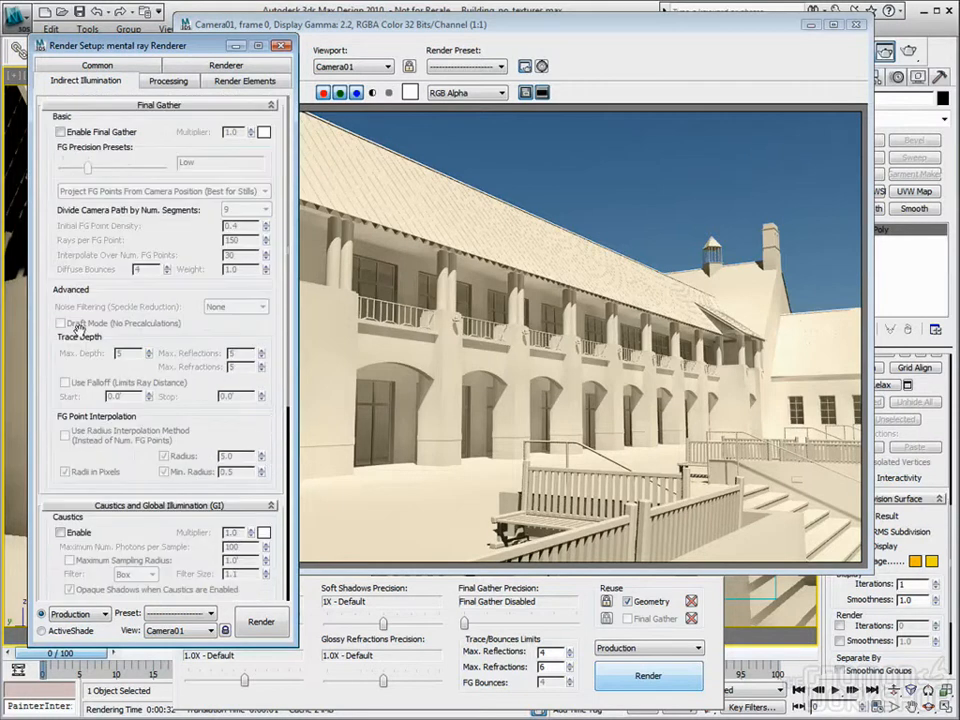
{"action": "left_click", "coordinate": [60, 131]}
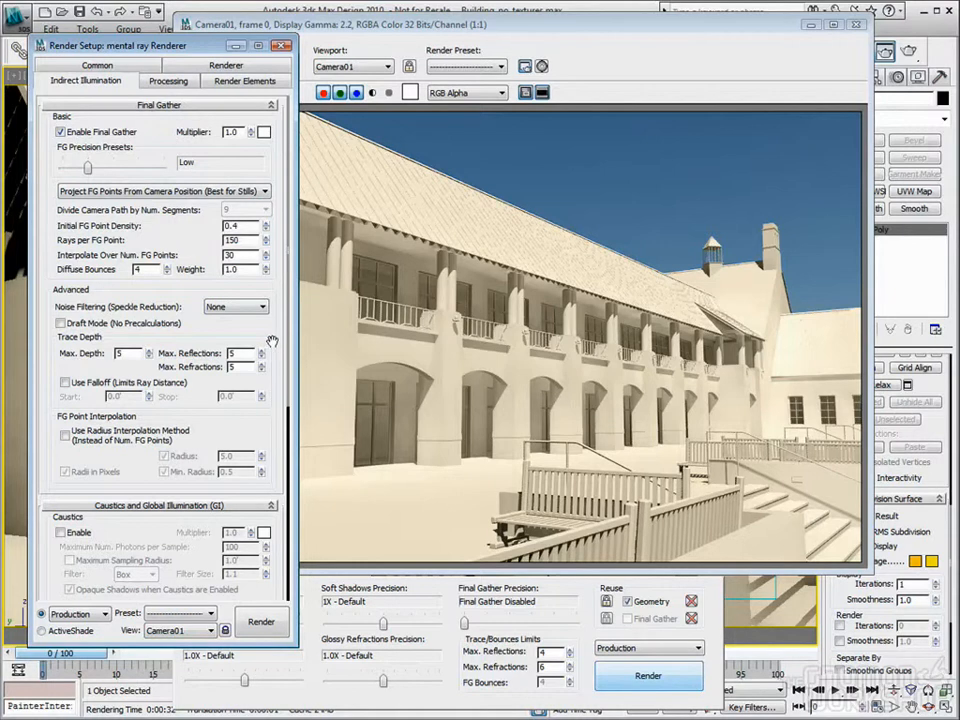
Step: Review the Final Gather and Global Illumination options and enter 4 for the Final Gather Diffuse Bounces
{"action": "left_click_drag", "start_coordinate": [268, 342], "coordinate": [269, 316]}
{"action": "scroll", "coordinate": [262, 313], "scroll_direction": "up", "scroll_amount": 1}
{"action": "scroll", "coordinate": [255, 333], "scroll_direction": "down", "scroll_amount": 1}
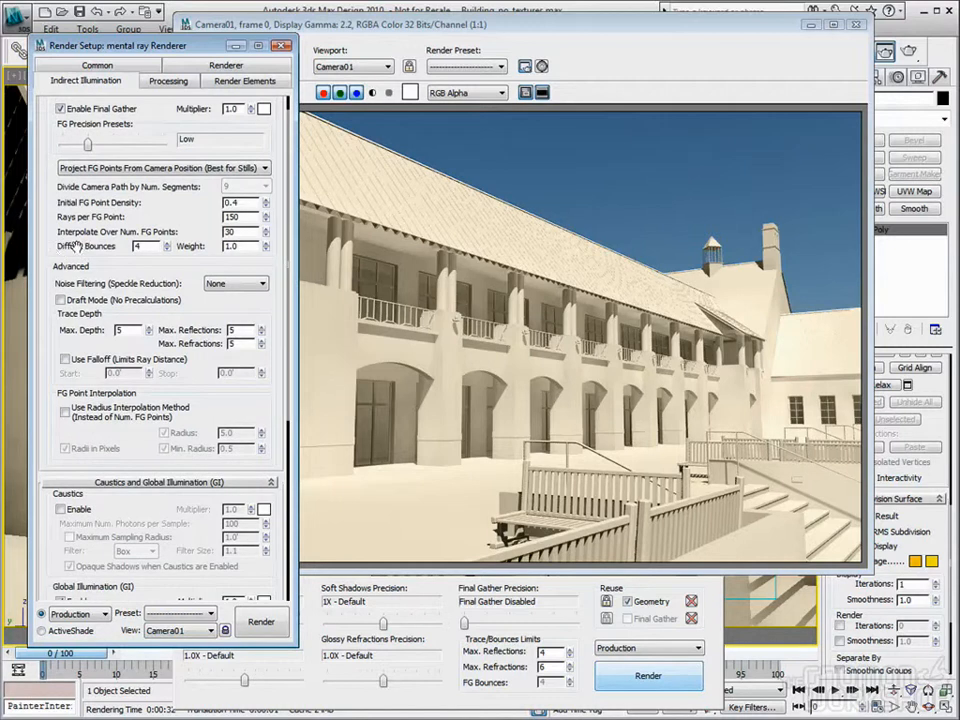
{"action": "scroll", "coordinate": [140, 270], "scroll_direction": "down", "scroll_amount": 4}
{"action": "scroll", "coordinate": [140, 270], "scroll_direction": "up", "scroll_amount": 5}
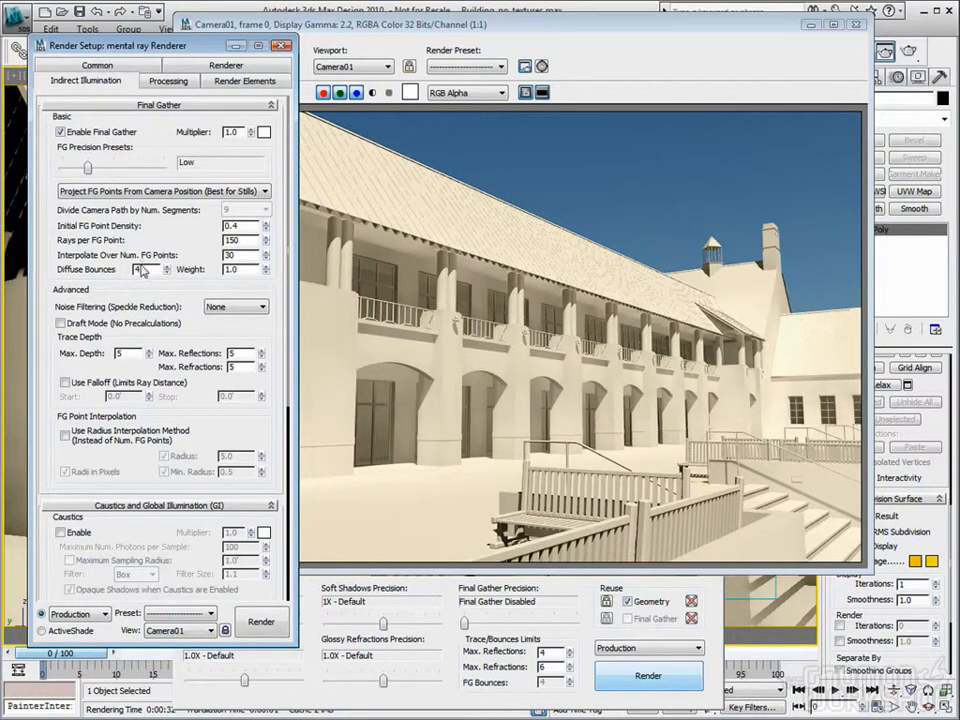
{"action": "scroll", "coordinate": [181, 289], "scroll_direction": "down", "scroll_amount": 8}
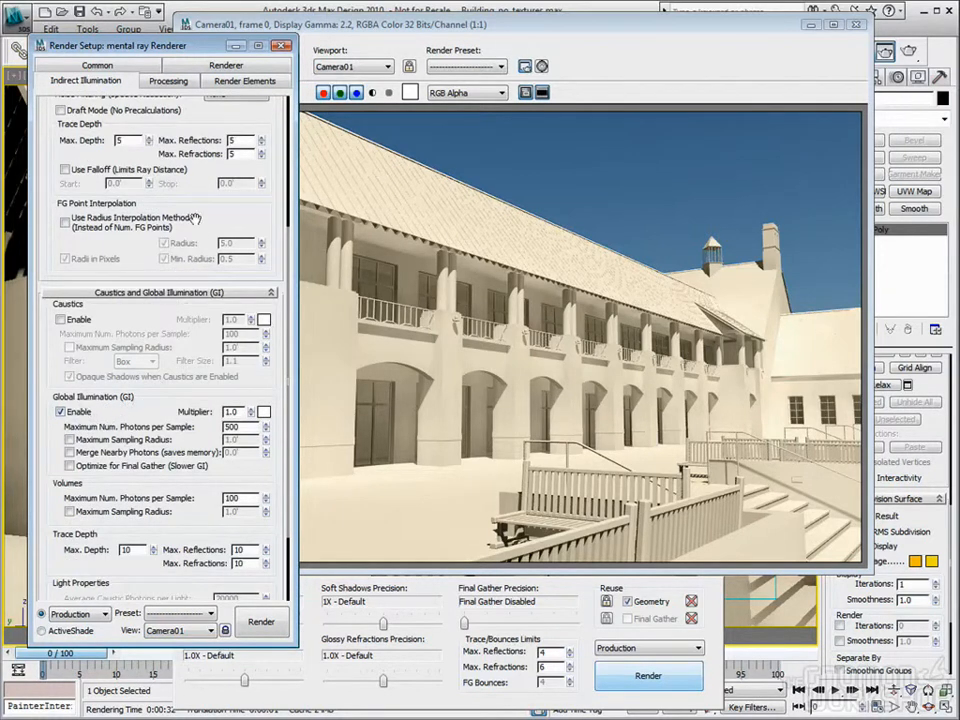
{"action": "scroll", "coordinate": [143, 182], "scroll_direction": "up", "scroll_amount": 8}
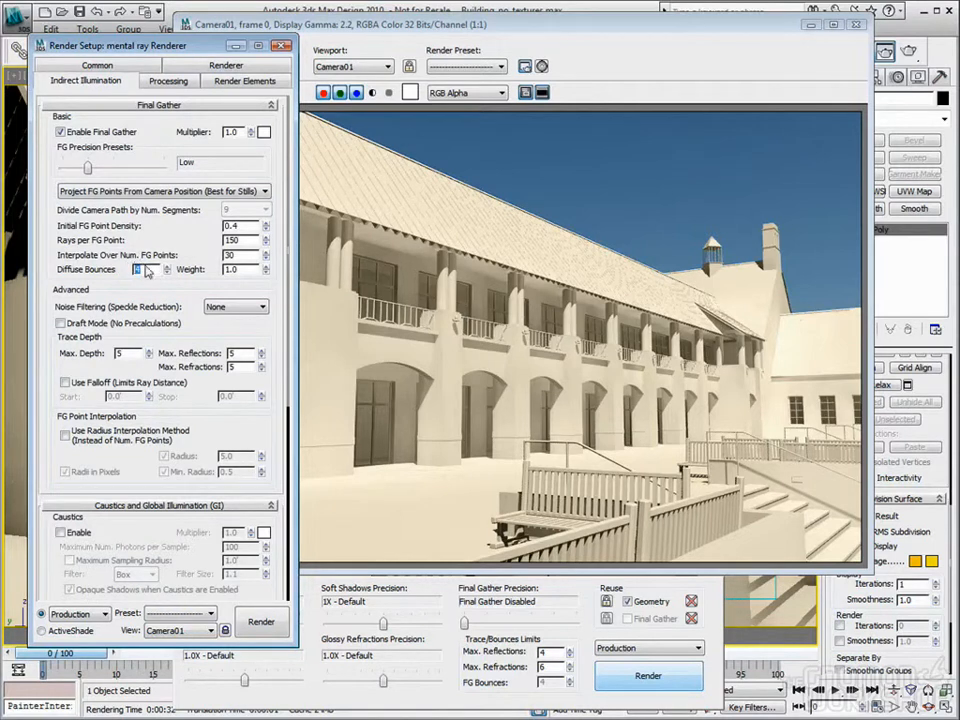
{"action": "type", "text": "4"}
Step: Compare the Final Gather diffuse bounces and point settings with the GI photon sampling, trace depth and light properties
{"action": "scroll", "coordinate": [150, 300], "scroll_direction": "down", "scroll_amount": 3}
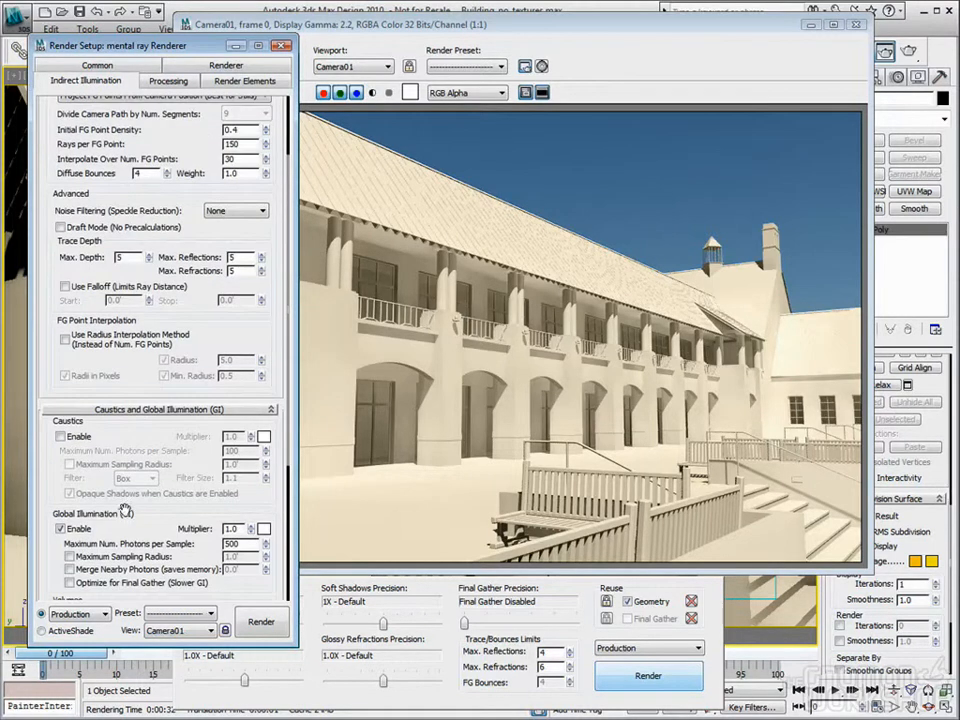
{"action": "scroll", "coordinate": [180, 329], "scroll_direction": "up", "scroll_amount": 3}
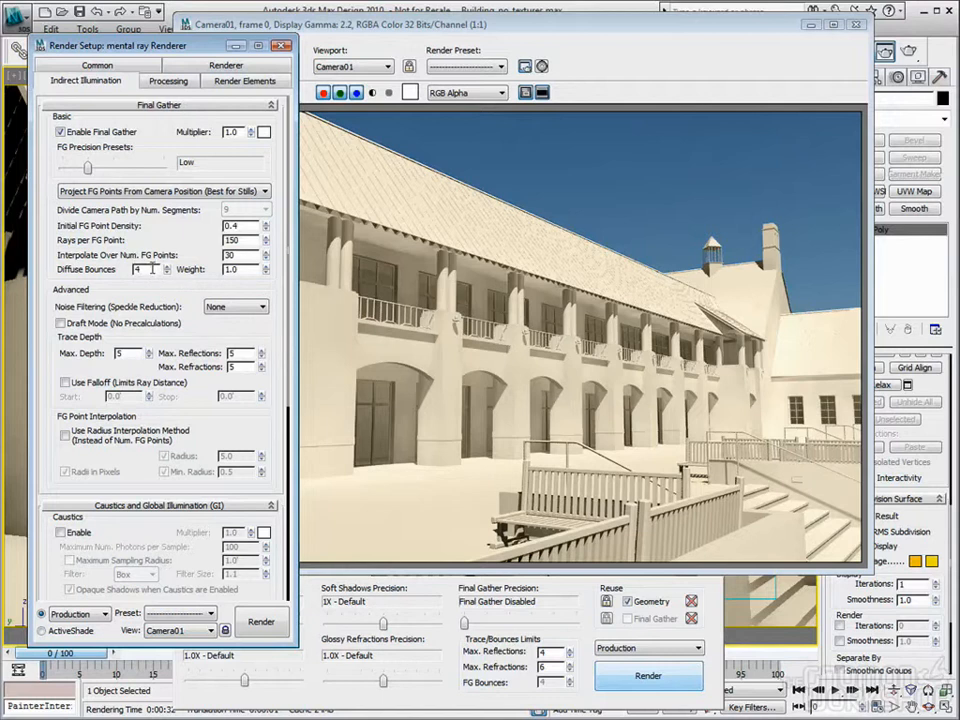
{"action": "scroll", "coordinate": [141, 270], "scroll_direction": "down", "scroll_amount": 5}
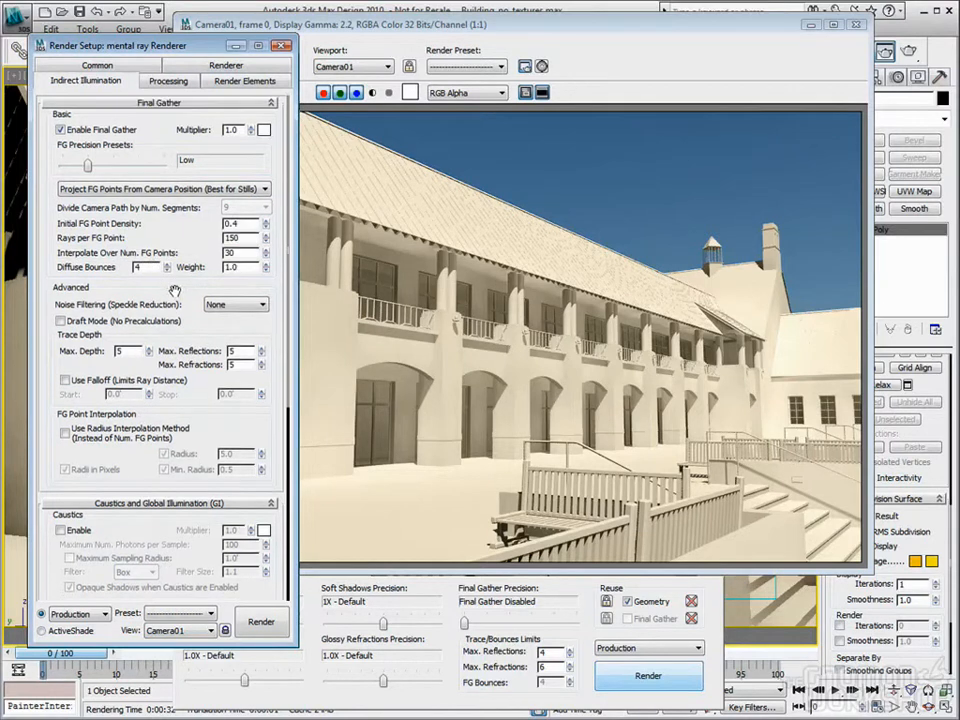
{"action": "scroll", "coordinate": [173, 243], "scroll_direction": "down", "scroll_amount": 3}
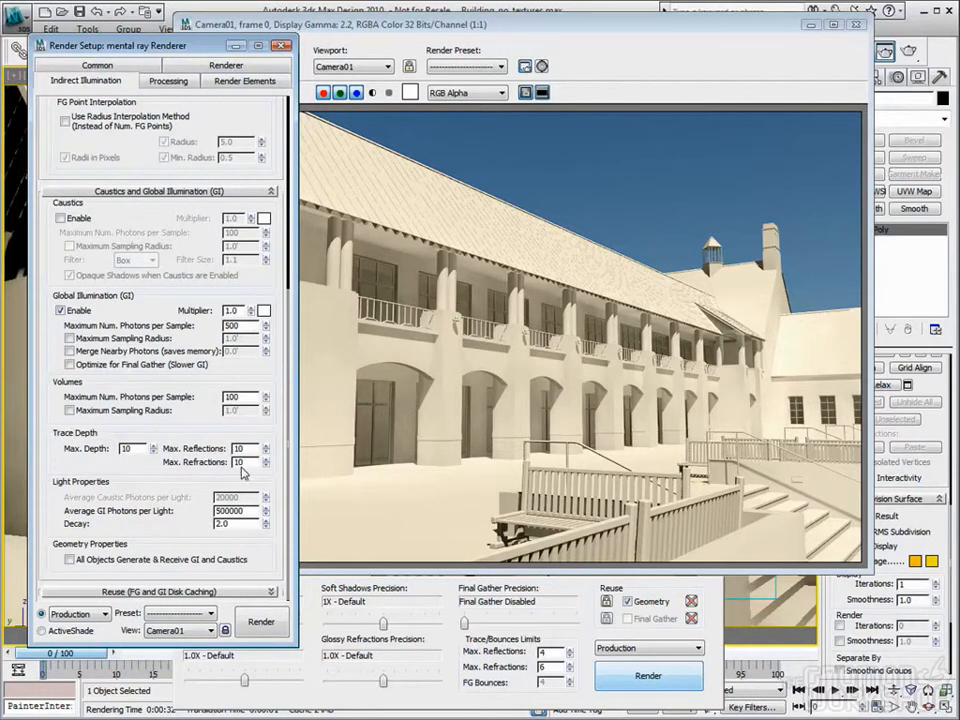
{"action": "scroll", "coordinate": [160, 190], "scroll_direction": "up", "scroll_amount": 8}
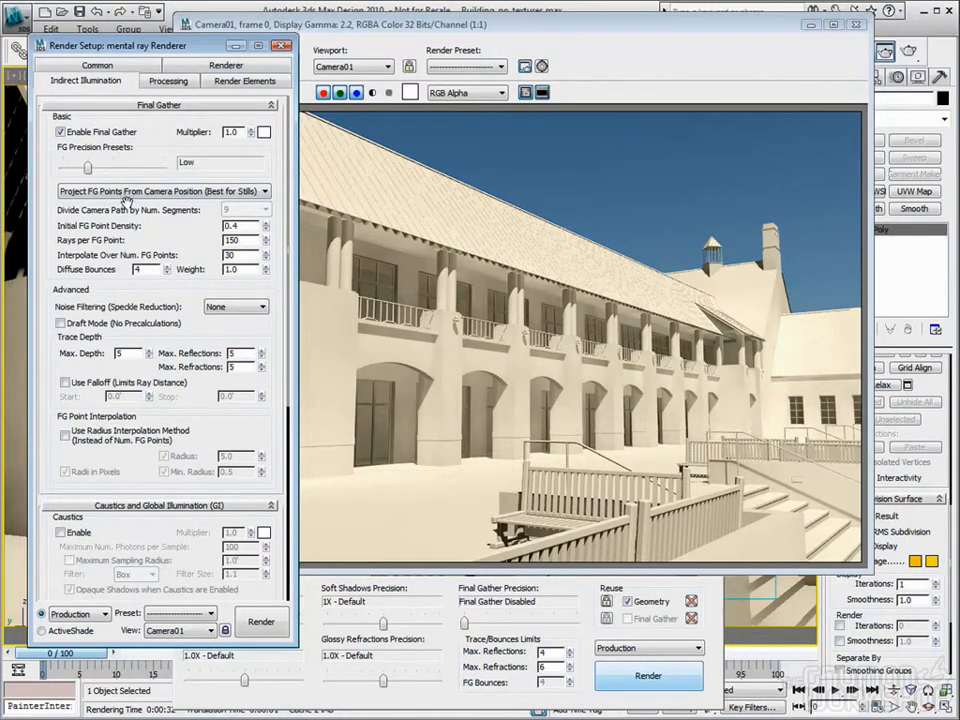
{"action": "scroll", "coordinate": [140, 300], "scroll_direction": "down", "scroll_amount": 8}
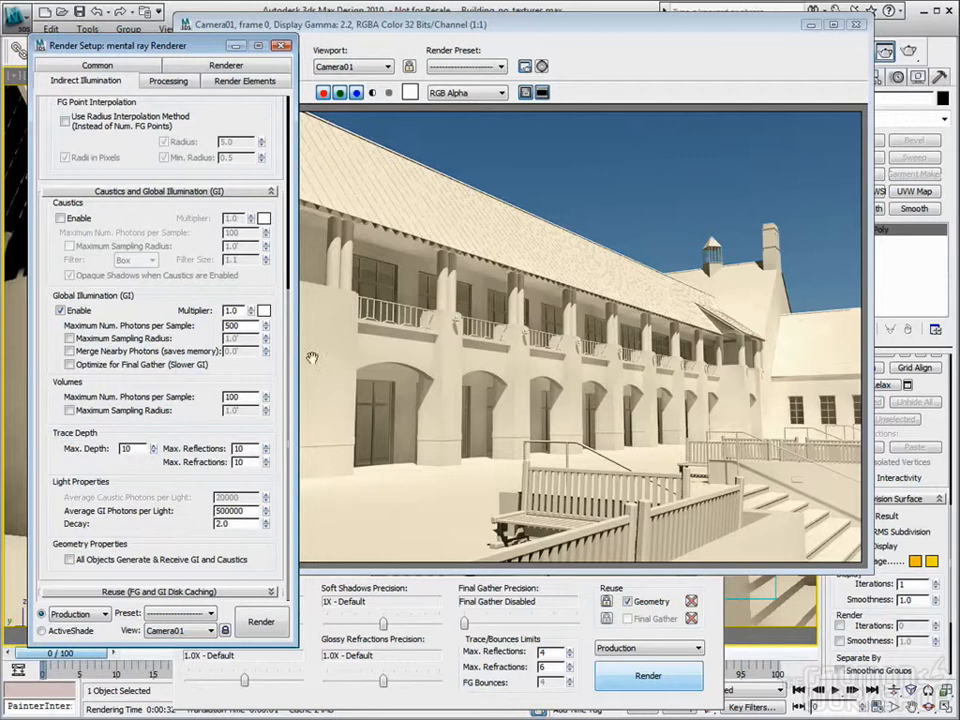
{"action": "left_click_drag", "start_coordinate": [261, 283], "coordinate": [222, 428]}
{"action": "scroll", "coordinate": [222, 428], "scroll_direction": "up", "scroll_amount": 3}
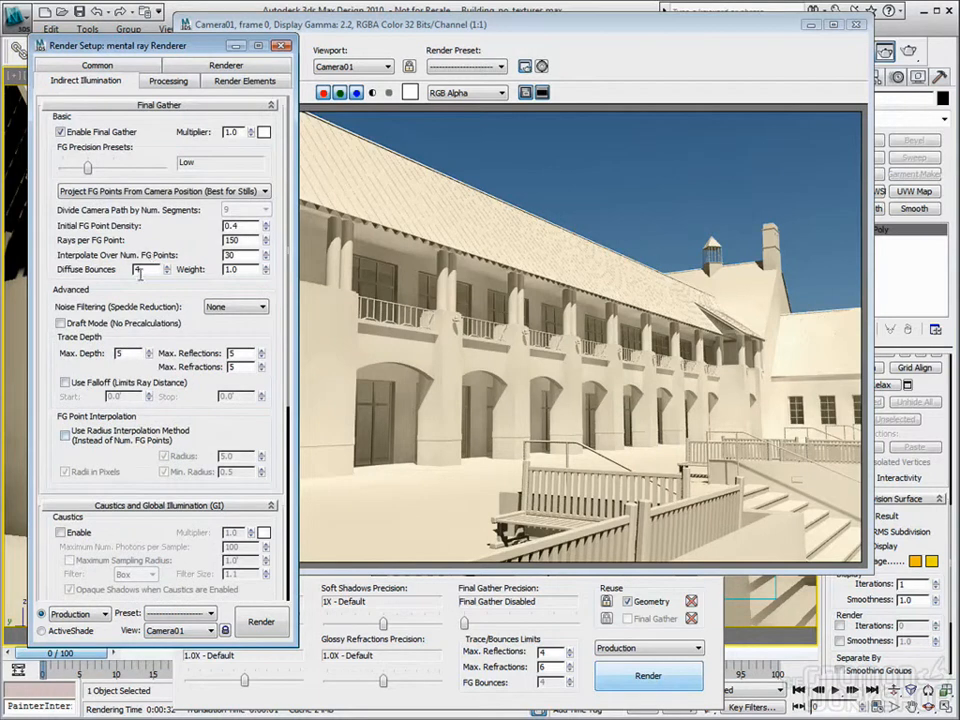
{"action": "scroll", "coordinate": [271, 409], "scroll_direction": "down", "scroll_amount": 7}
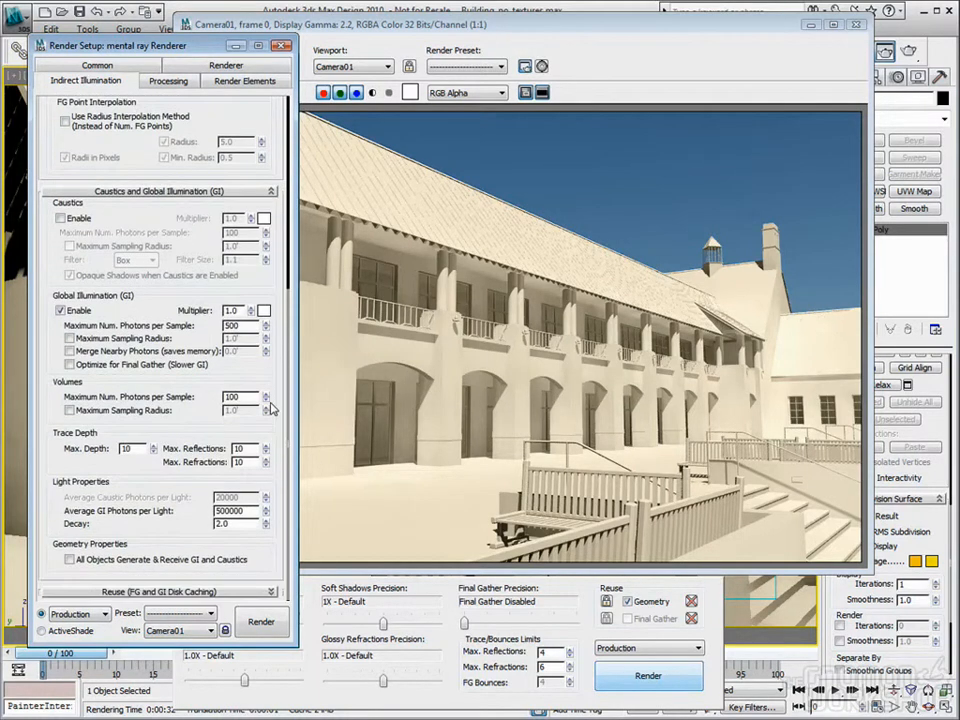
{"action": "scroll", "coordinate": [270, 408], "scroll_direction": "up", "scroll_amount": 1}
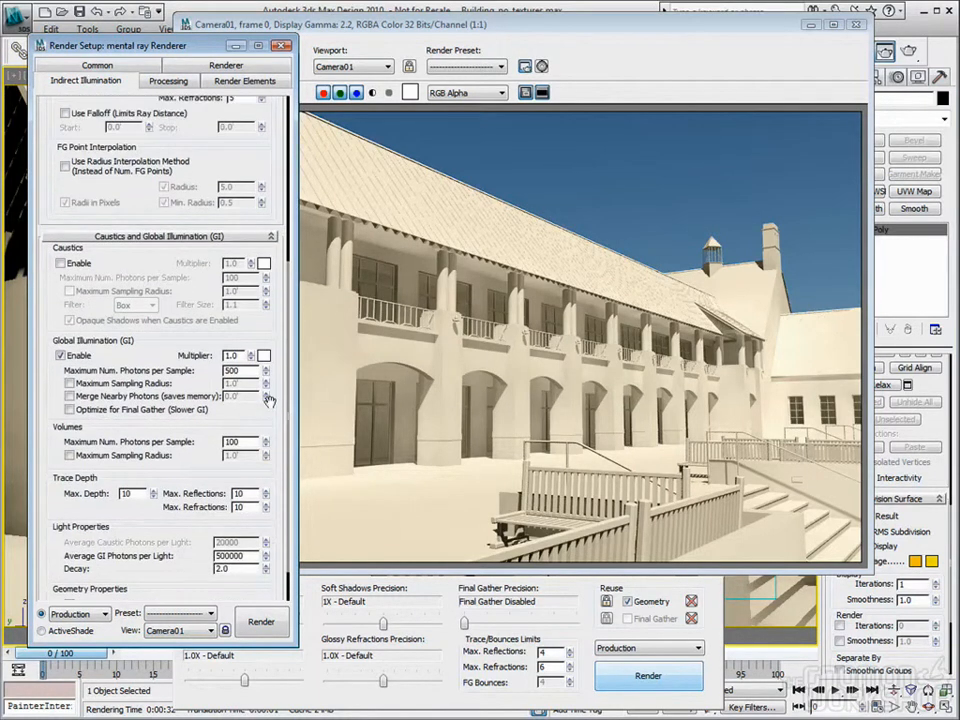
{"action": "scroll", "coordinate": [268, 399], "scroll_direction": "up", "scroll_amount": 5}
{"action": "scroll", "coordinate": [270, 401], "scroll_direction": "down", "scroll_amount": 3}
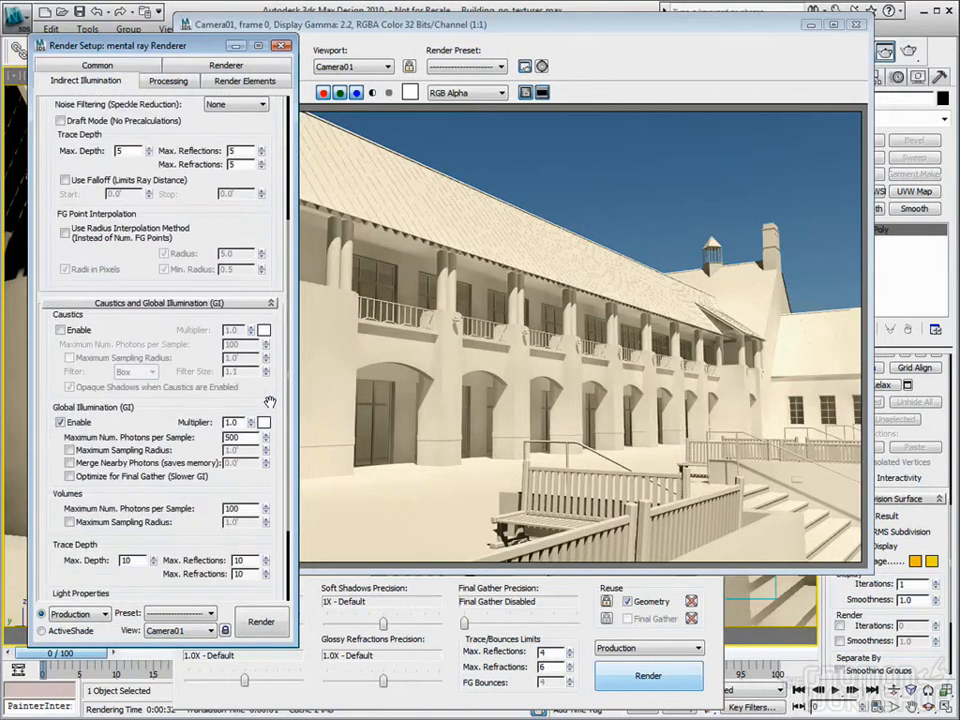
{"action": "scroll", "coordinate": [270, 401], "scroll_direction": "up", "scroll_amount": 4}
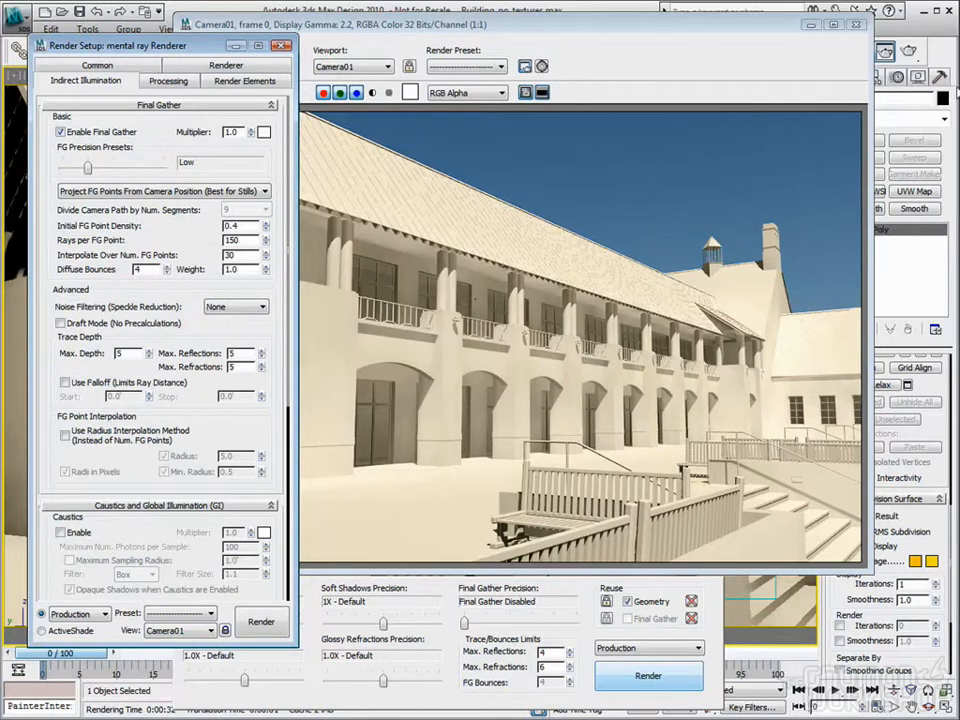
Step: Render Camera01 with Final Gather and Global Illumination combined, and inspect the frame alongside the Final Gather settings
{"action": "left_click", "coordinate": [672, 676]}
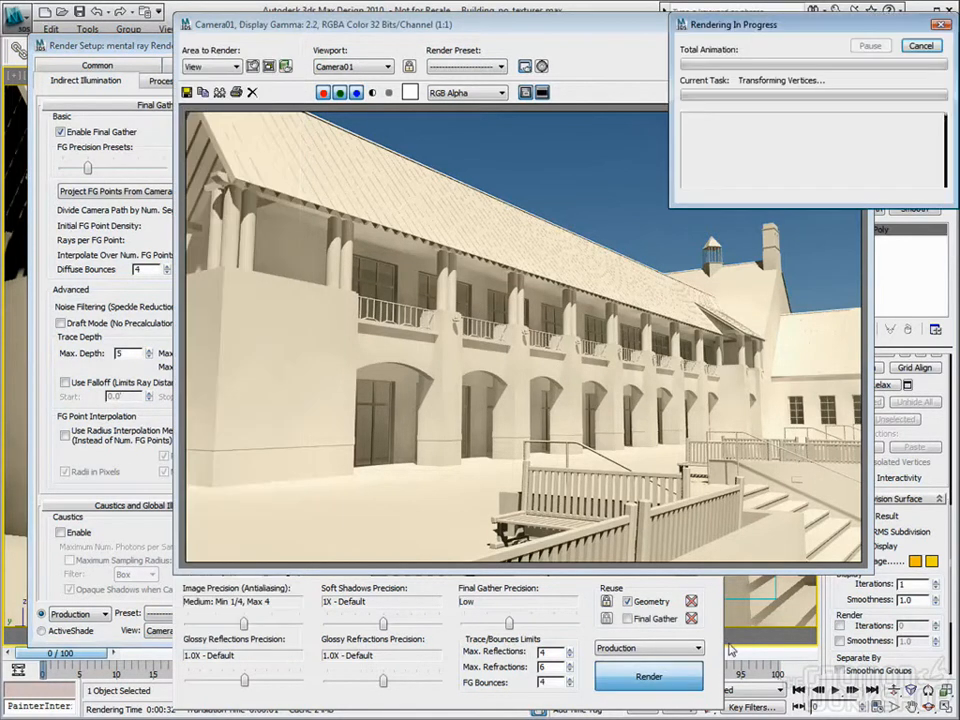
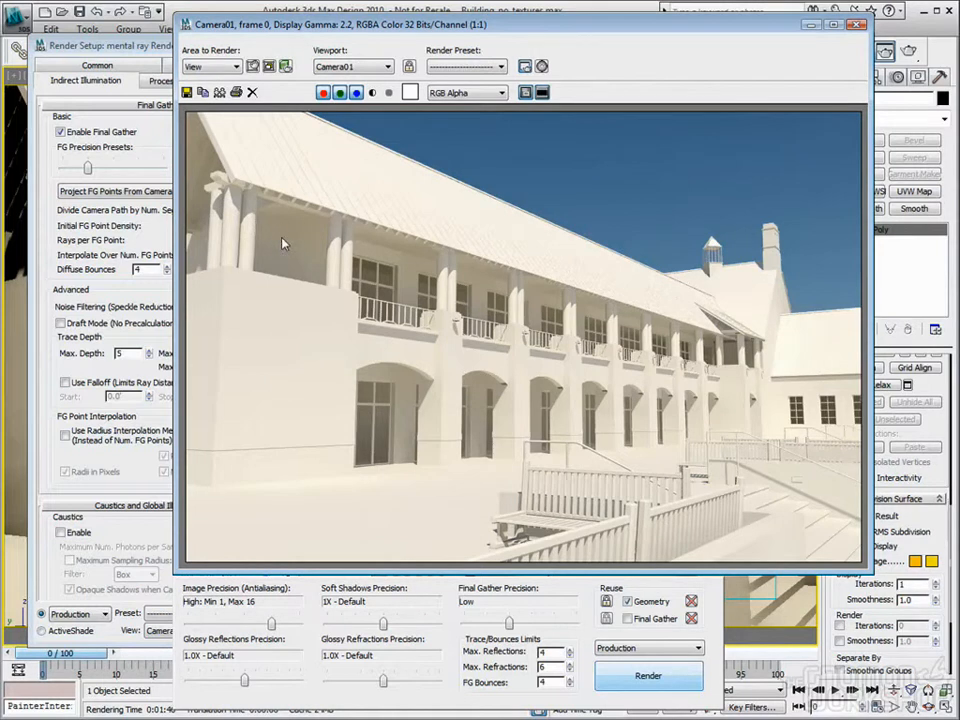
{"action": "left_click", "coordinate": [112, 44]}
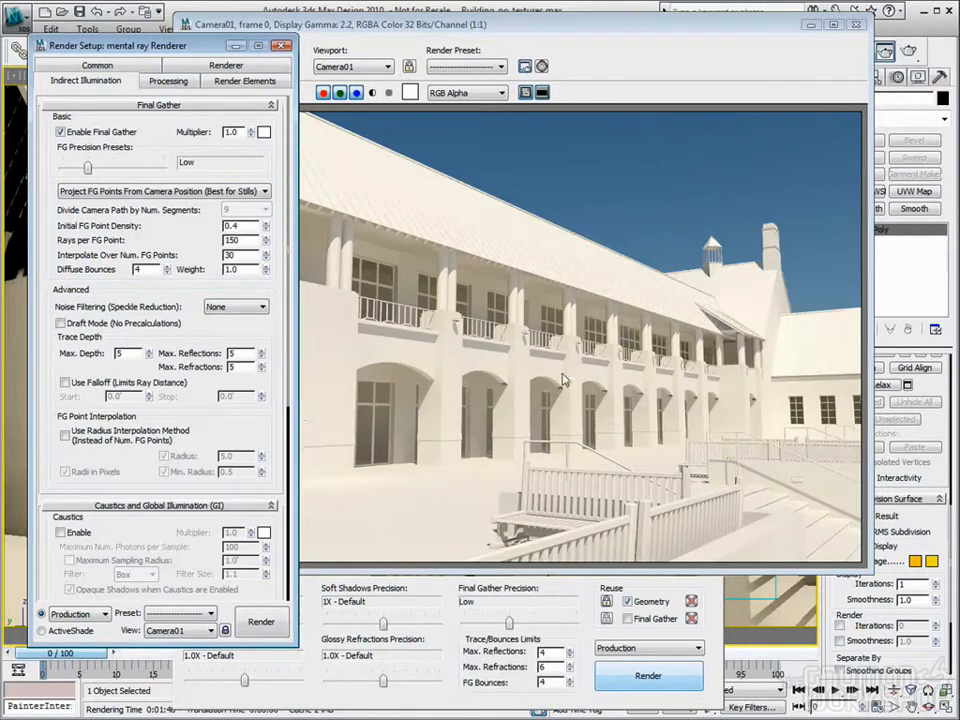
{"action": "left_click_drag", "start_coordinate": [147, 42], "coordinate": [134, 42]}
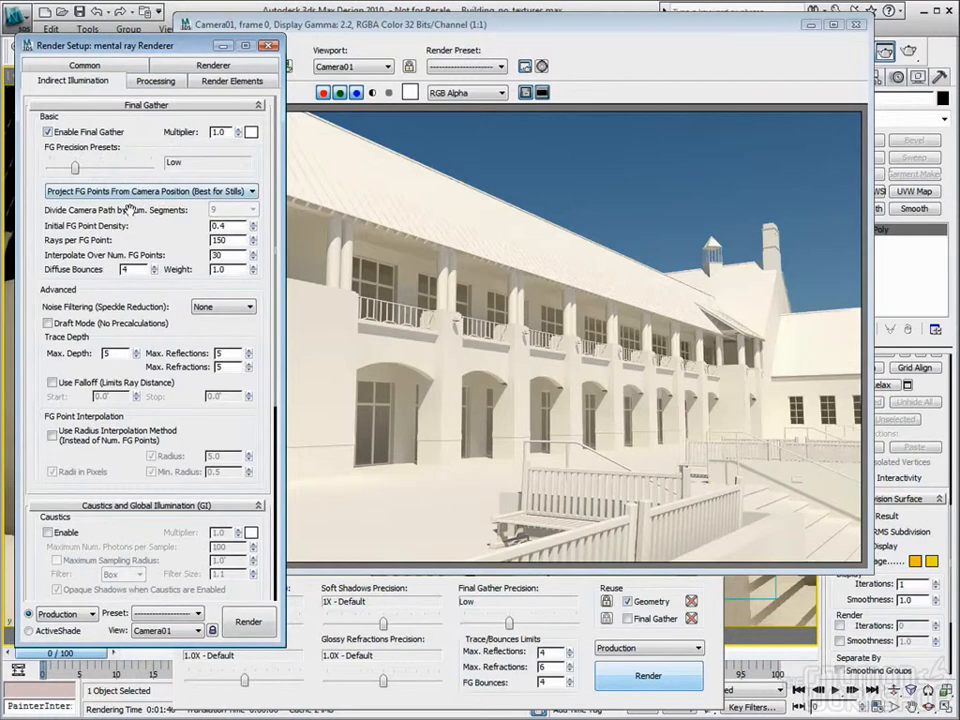
{"action": "left_click", "coordinate": [522, 24]}
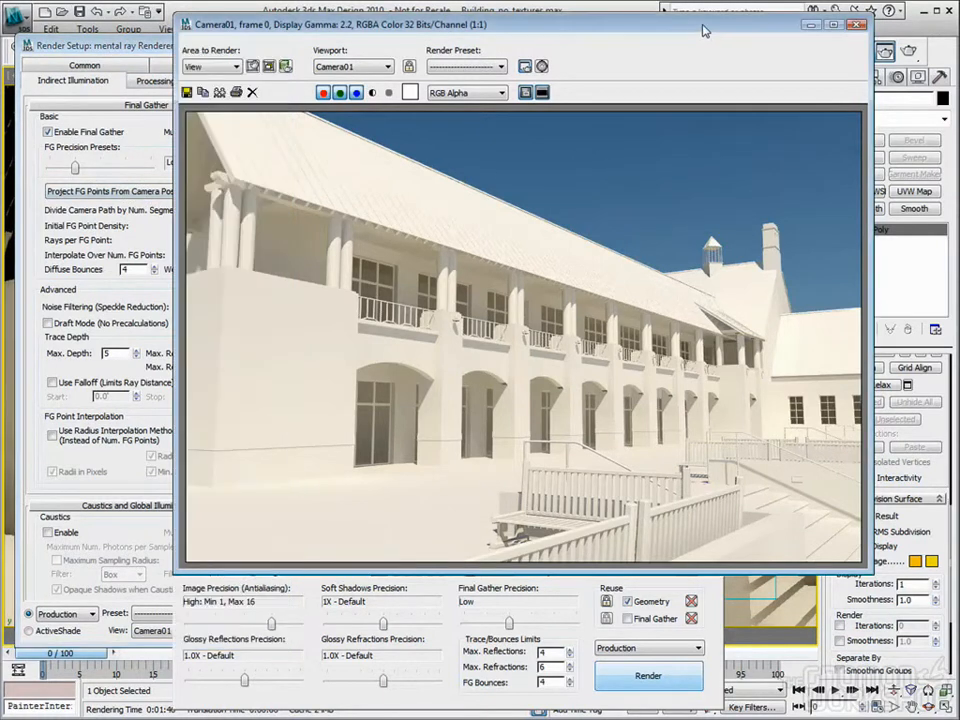
{"action": "left_click_drag", "start_coordinate": [523, 30], "coordinate": [458, 27]}
Step: Open the special effects settings of Material #28 and enable Ambient Occlusion
{"action": "key", "text": "m"}
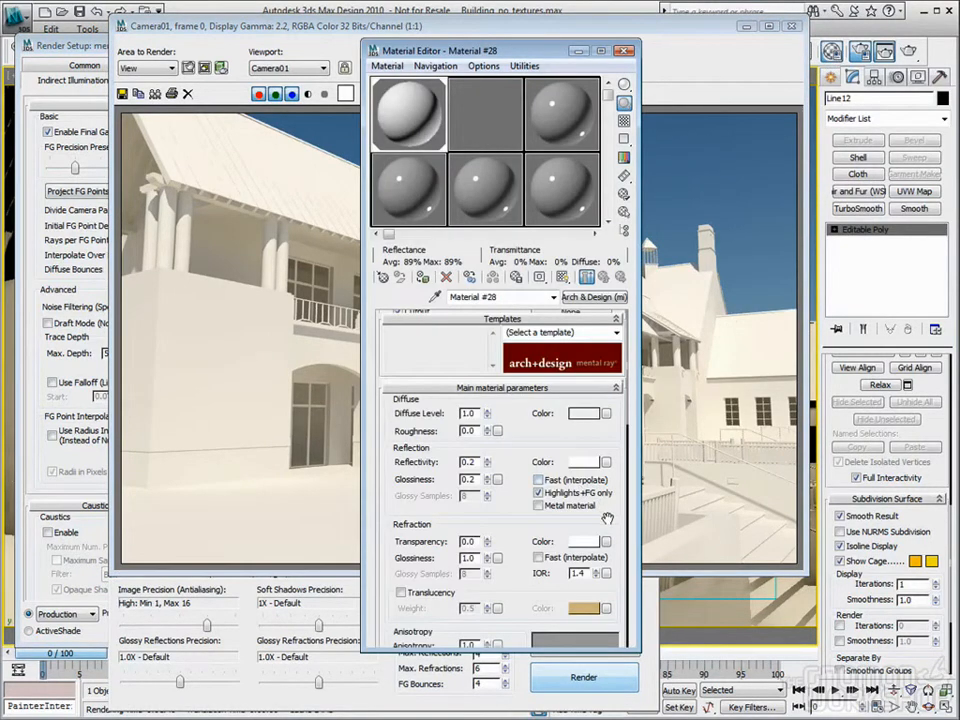
{"action": "scroll", "coordinate": [613, 441], "scroll_direction": "down", "scroll_amount": 5}
{"action": "scroll", "coordinate": [613, 441], "scroll_direction": "down", "scroll_amount": 5}
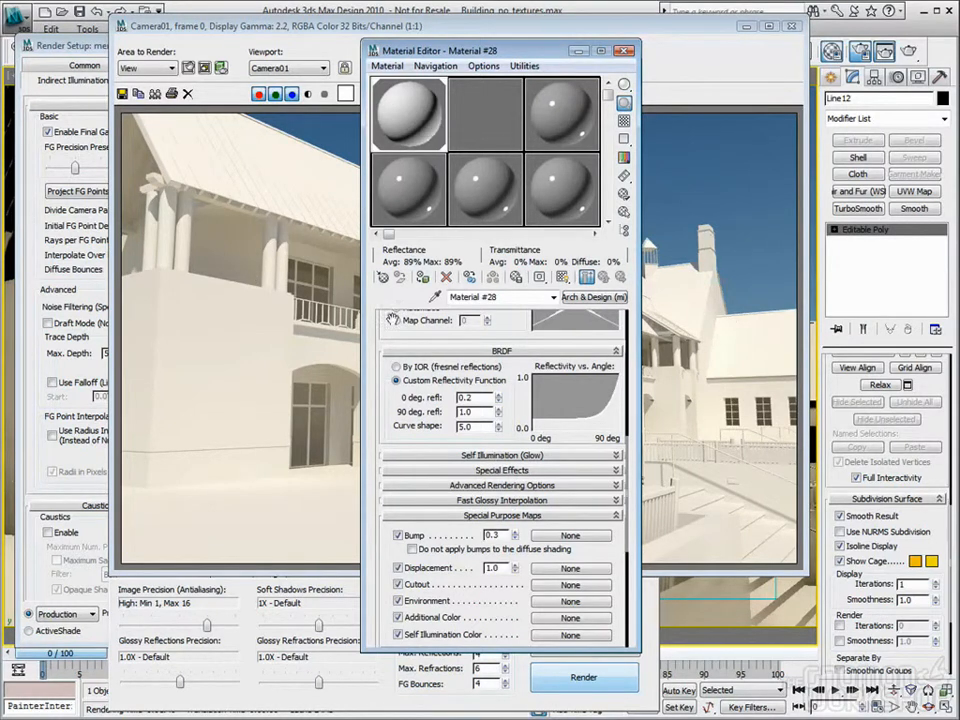
{"action": "left_click", "coordinate": [513, 468]}
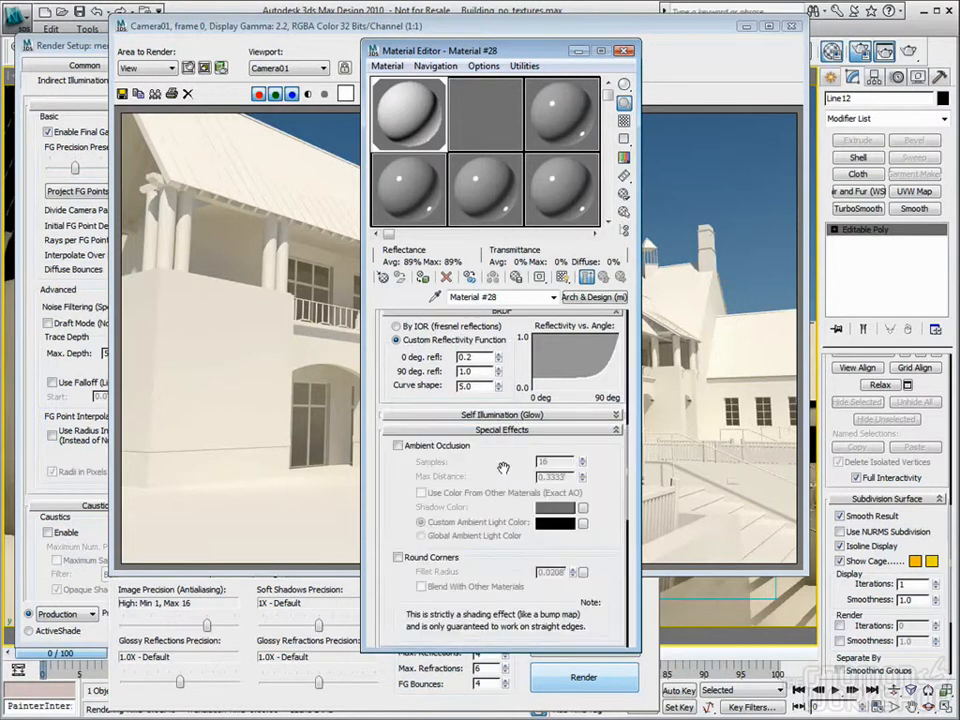
{"action": "left_click", "coordinate": [398, 445]}
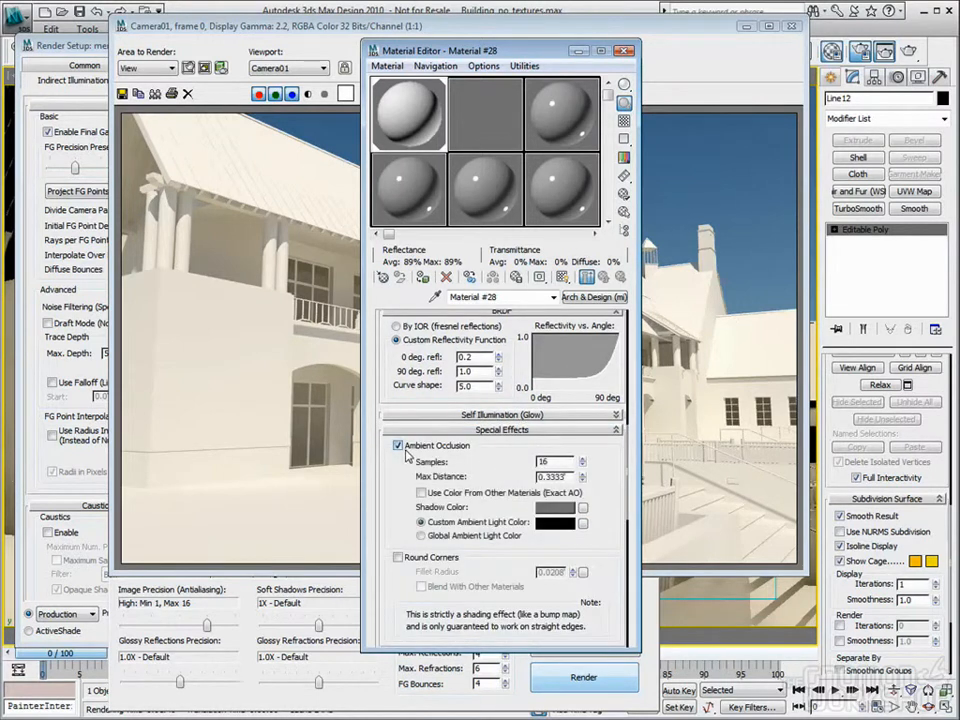
Step: Set the material's Ambient Occlusion to a black shadow color, a Max Distance of 1.0' and 24 samples
{"action": "left_click", "coordinate": [546, 509]}
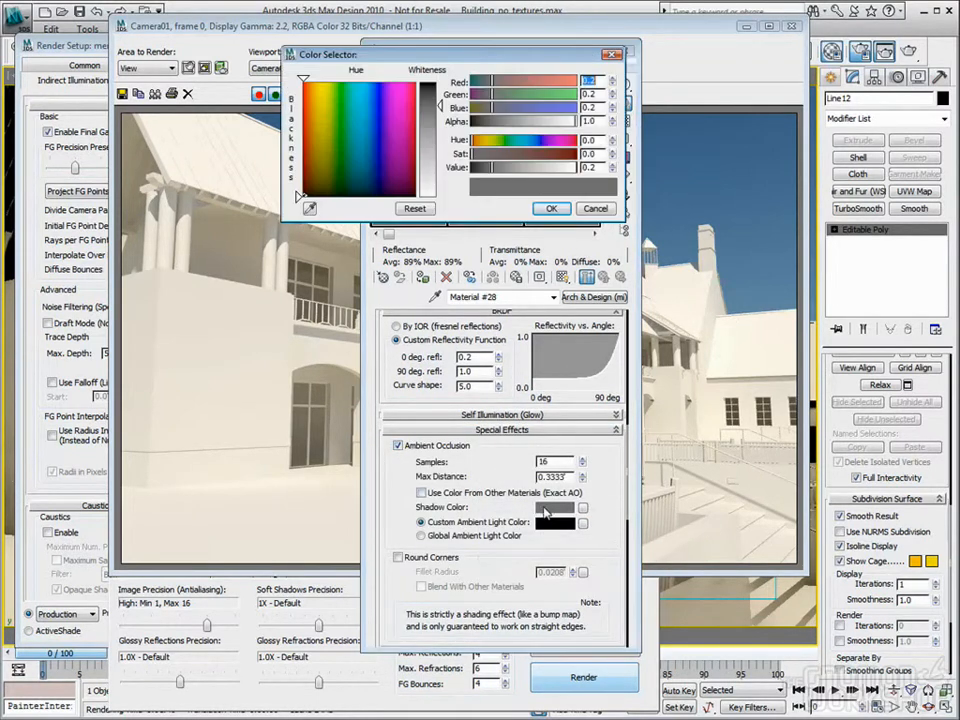
{"action": "left_click_drag", "start_coordinate": [437, 109], "coordinate": [437, 84]}
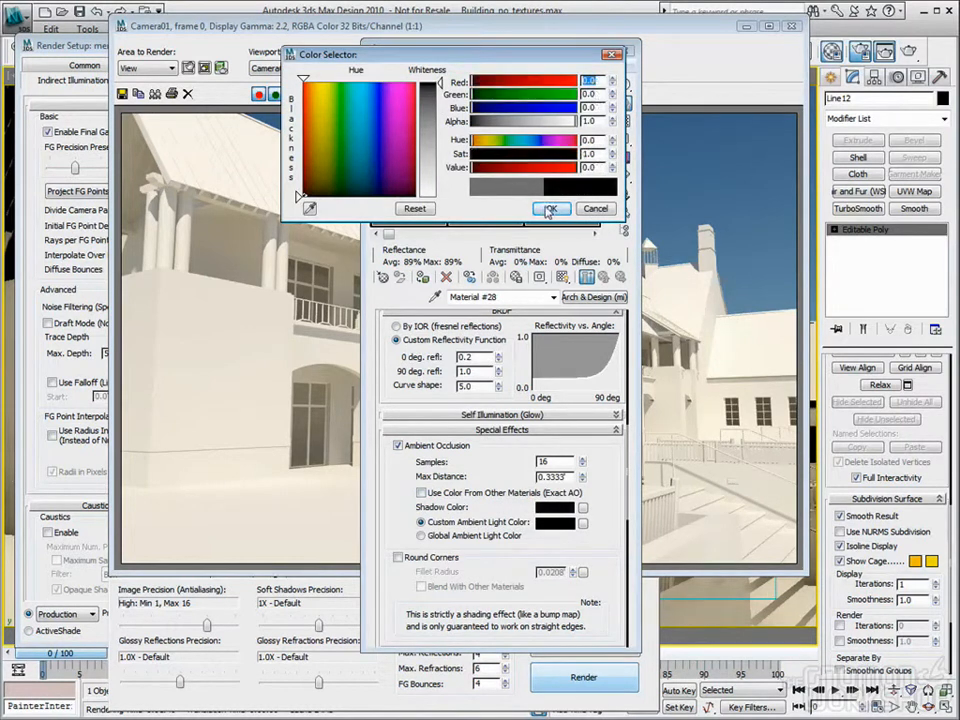
{"action": "left_click", "coordinate": [551, 208]}
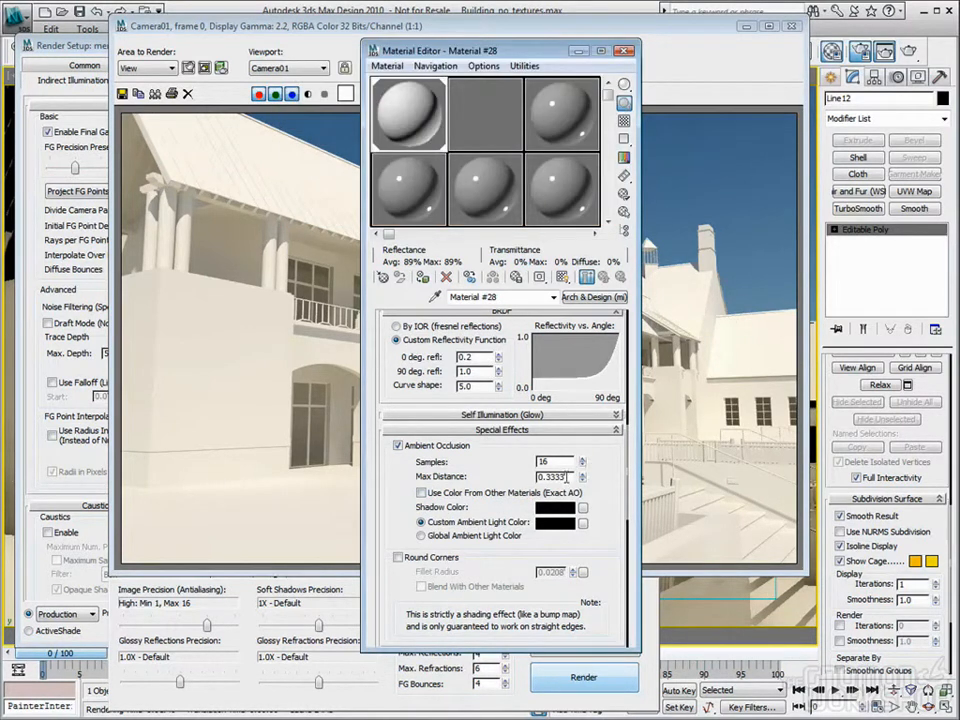
{"action": "double_click", "coordinate": [557, 477]}
{"action": "type", "text": "1.0"}
{"action": "key", "text": "Tab"}
{"action": "type", "text": "24"}
{"action": "key", "text": "Tab"}
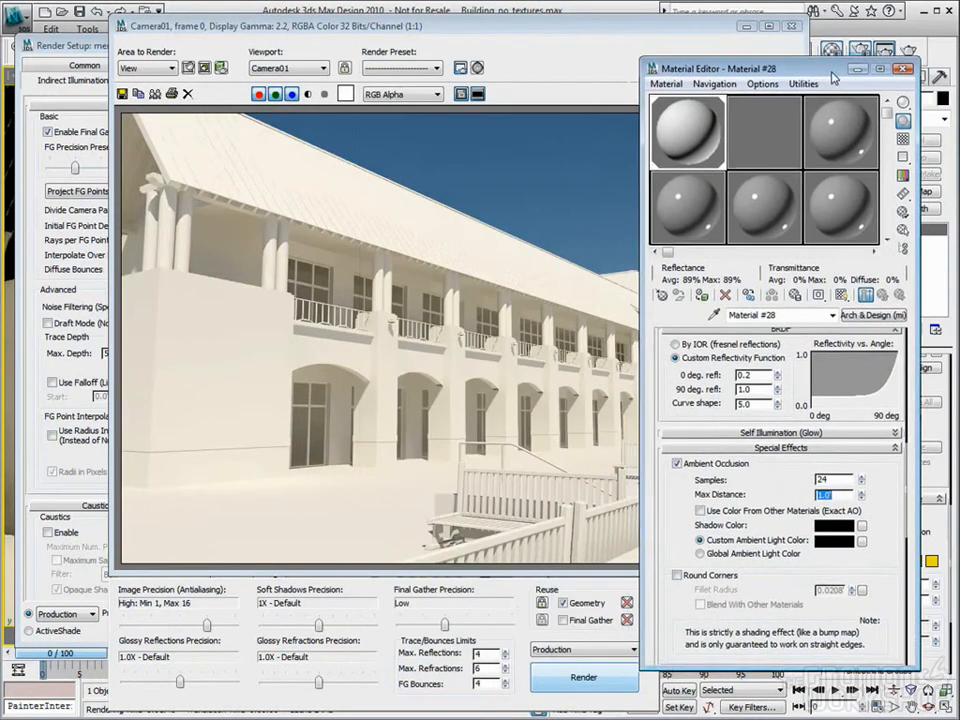
Step: Close the material settings and render Camera01 with ambient occlusion applied
{"action": "left_click_drag", "start_coordinate": [888, 74], "coordinate": [897, 67]}
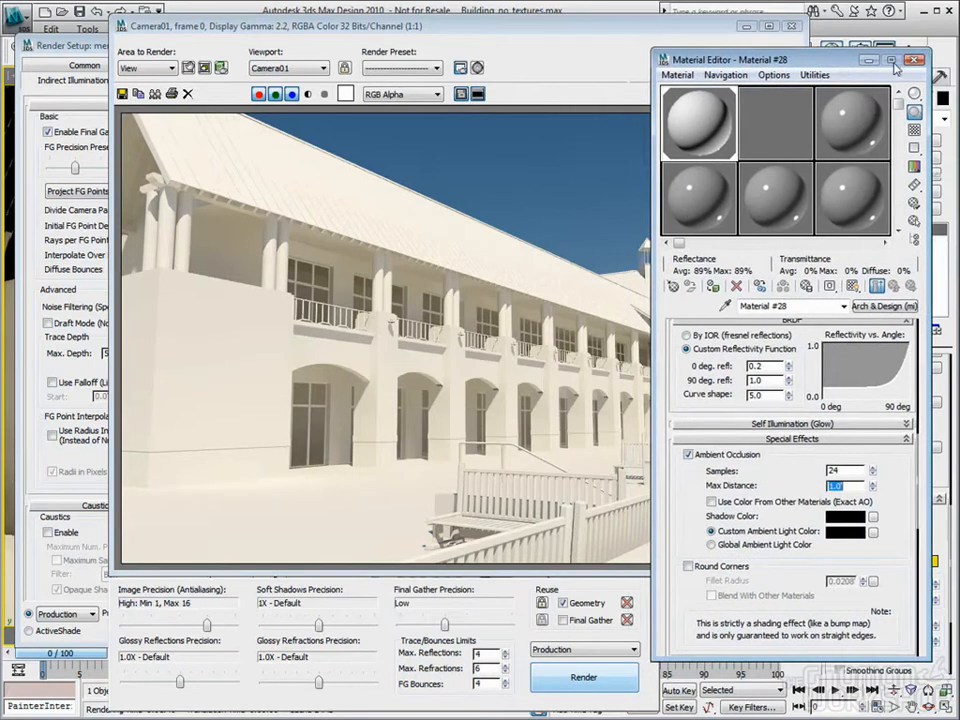
{"action": "left_click", "coordinate": [916, 60]}
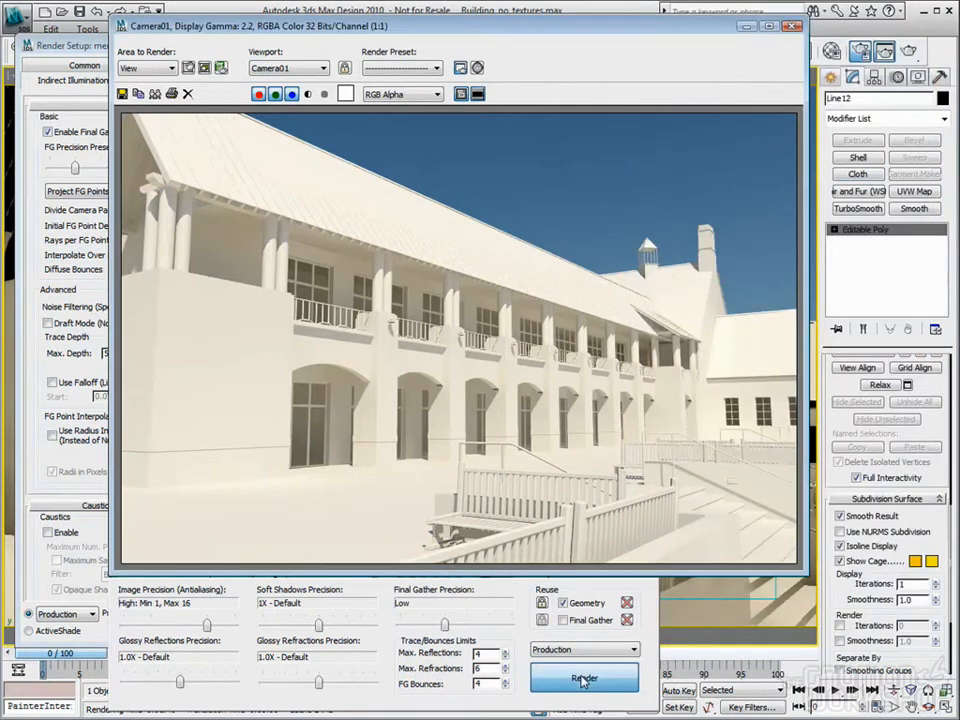
{"action": "left_click", "coordinate": [583, 679]}
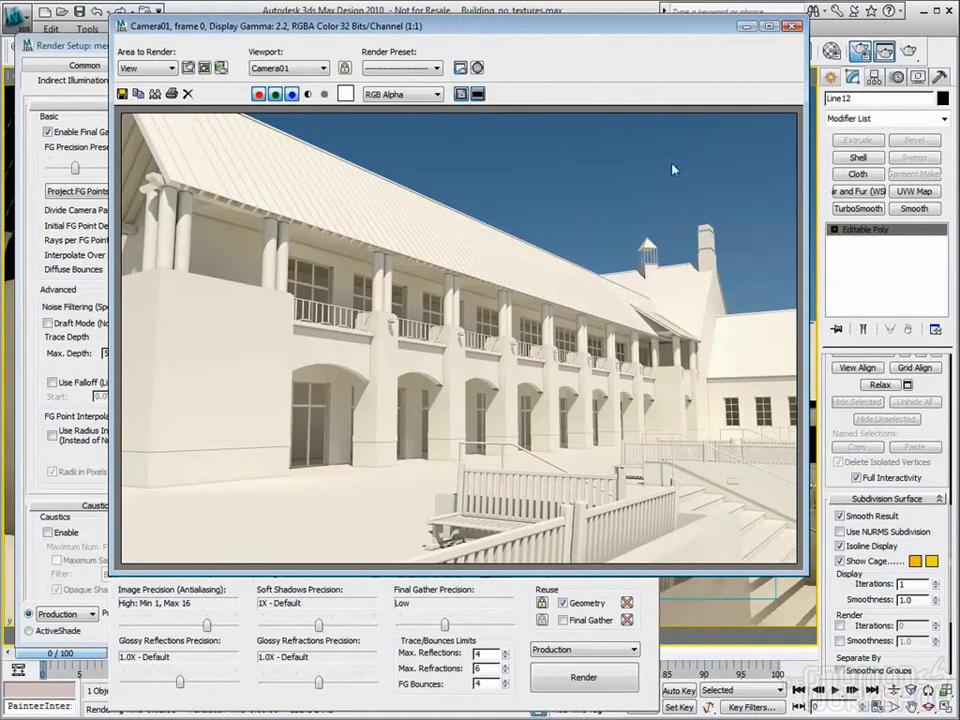
Step: Enable Optimize for Final Gather in the Global Illumination render settings
{"action": "left_click", "coordinate": [69, 44]}
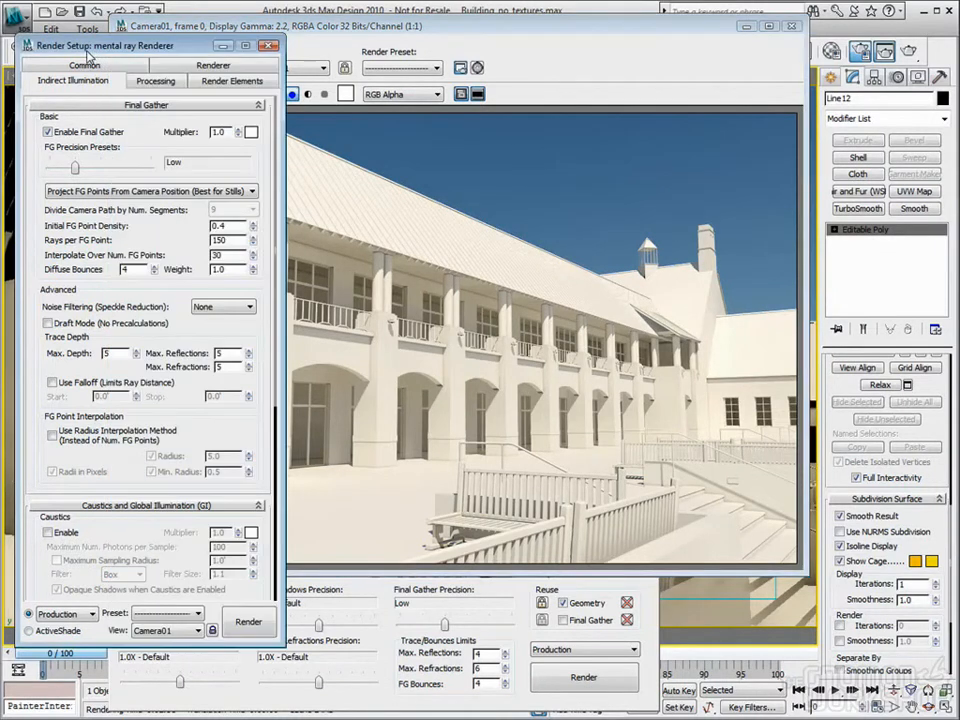
{"action": "scroll", "coordinate": [246, 266], "scroll_direction": "down", "scroll_amount": 3}
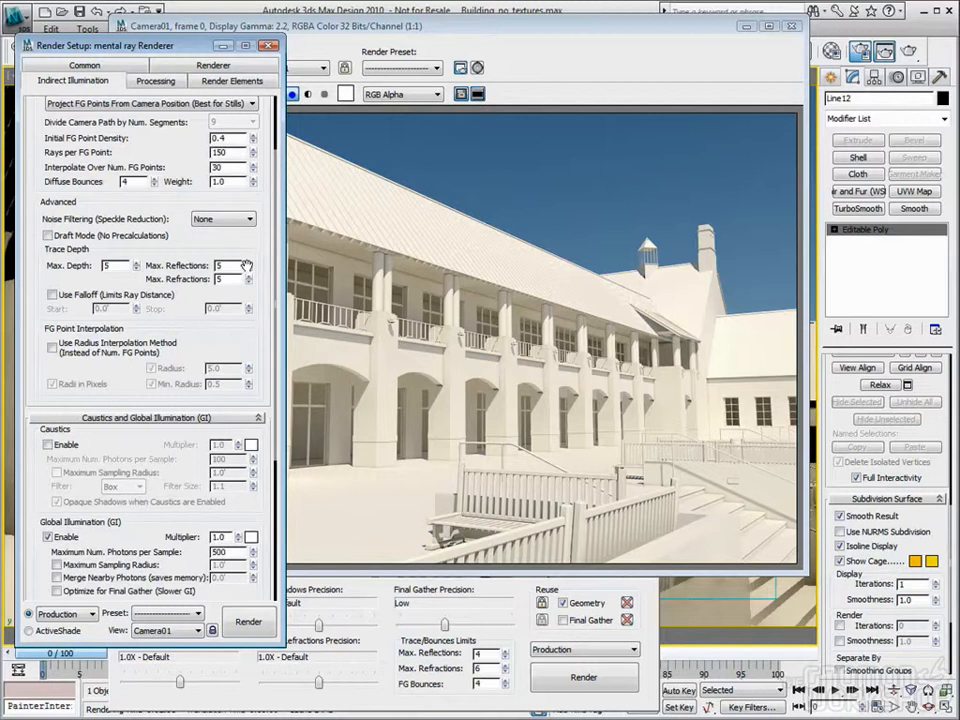
{"action": "scroll", "coordinate": [245, 265], "scroll_direction": "down", "scroll_amount": 5}
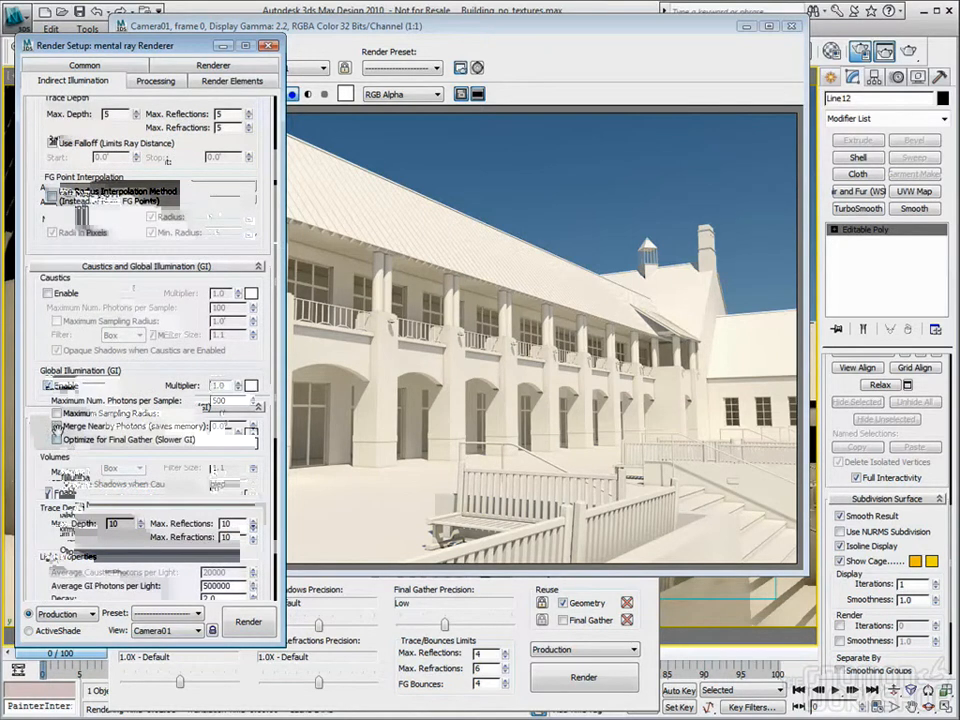
{"action": "left_click", "coordinate": [56, 439]}
{"action": "scroll", "coordinate": [231, 455], "scroll_direction": "up", "scroll_amount": 8}
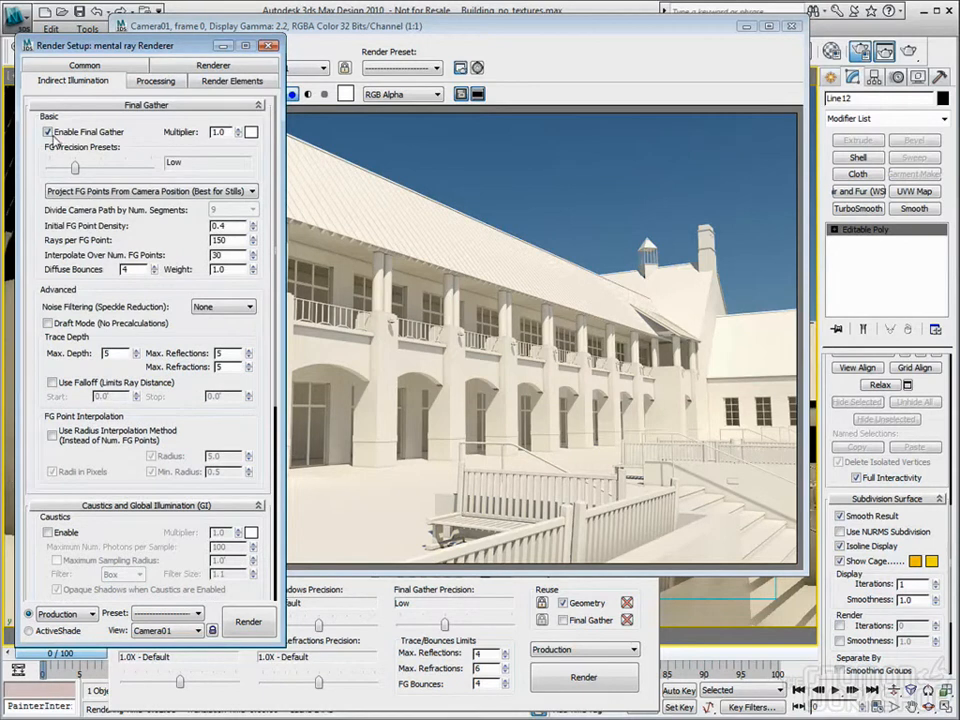
Step: Turn Final Gather off and back on, and enable Optimize for Final Gather again
{"action": "left_click", "coordinate": [47, 131]}
{"action": "scroll", "coordinate": [254, 418], "scroll_direction": "down", "scroll_amount": 8}
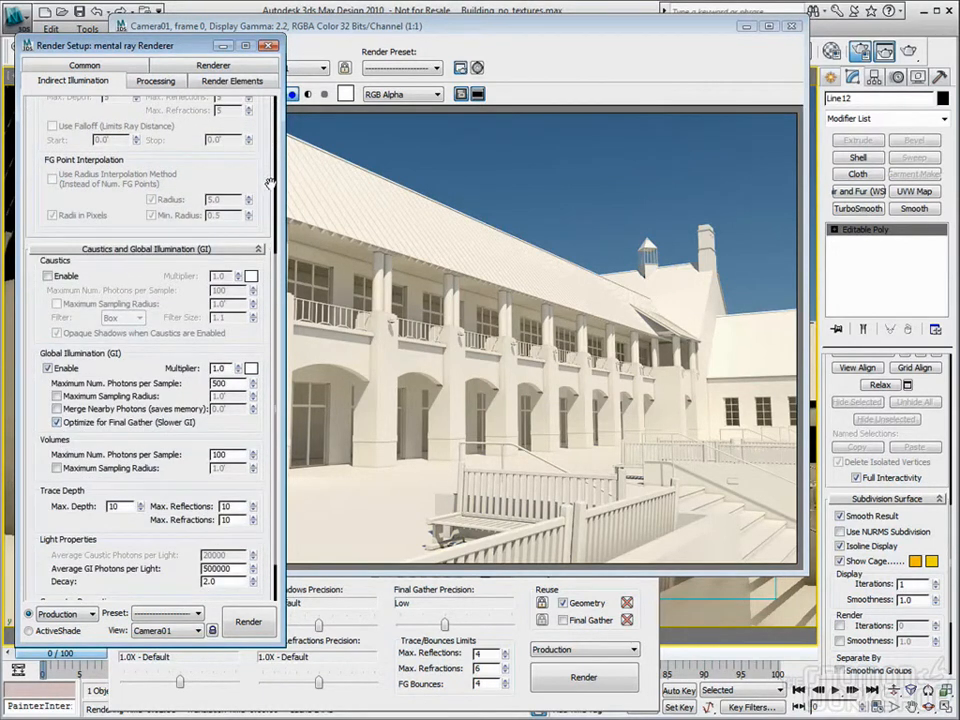
{"action": "scroll", "coordinate": [267, 434], "scroll_direction": "up", "scroll_amount": 8}
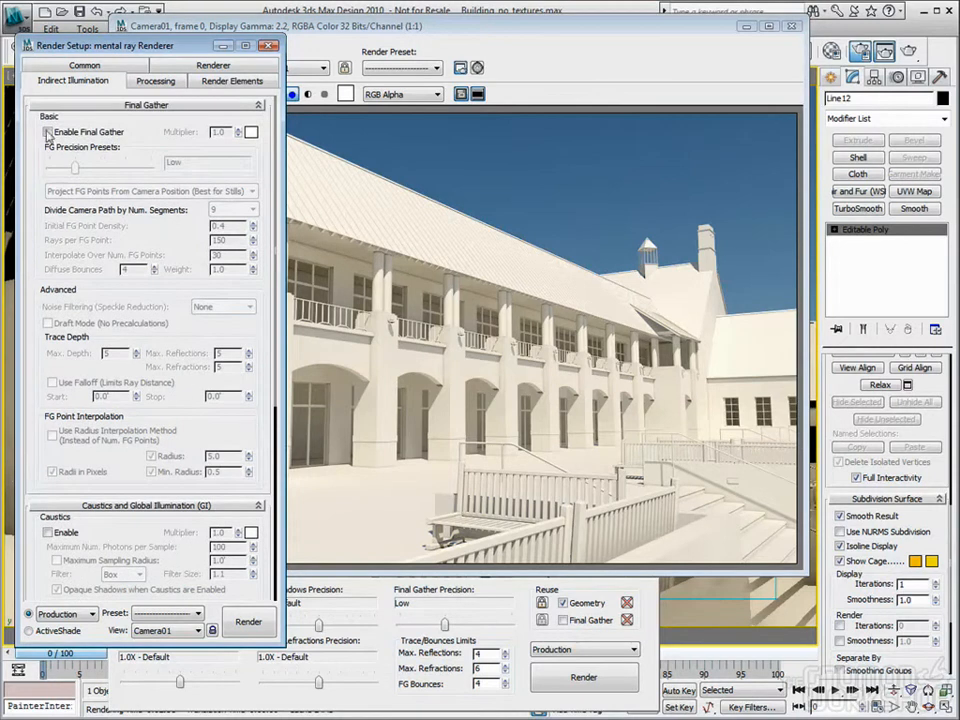
{"action": "left_click", "coordinate": [47, 132]}
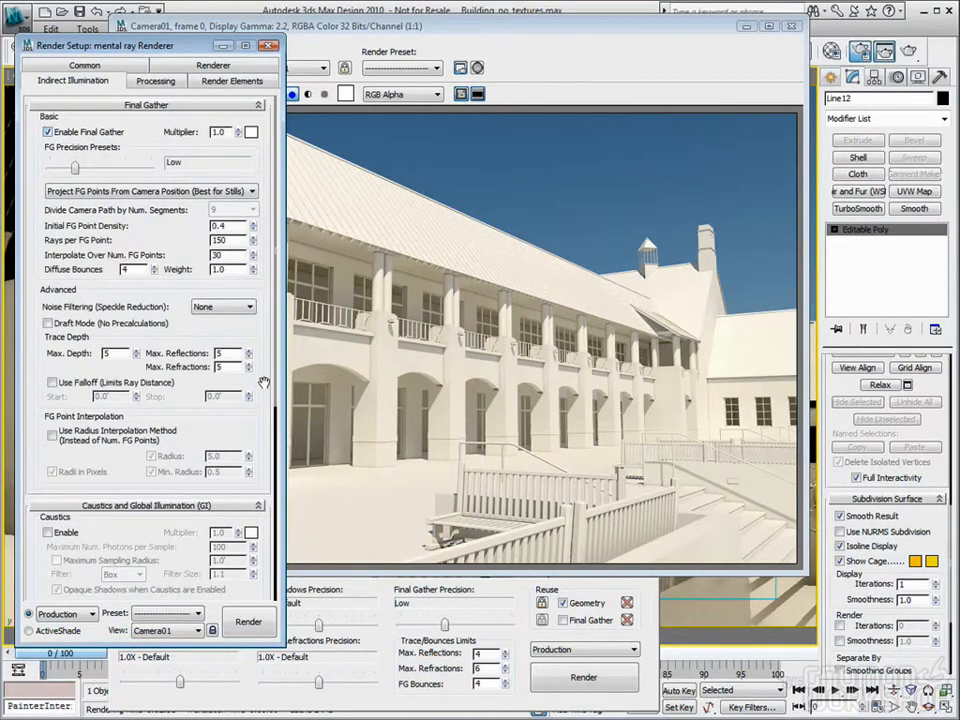
{"action": "scroll", "coordinate": [151, 262], "scroll_direction": "down", "scroll_amount": 8}
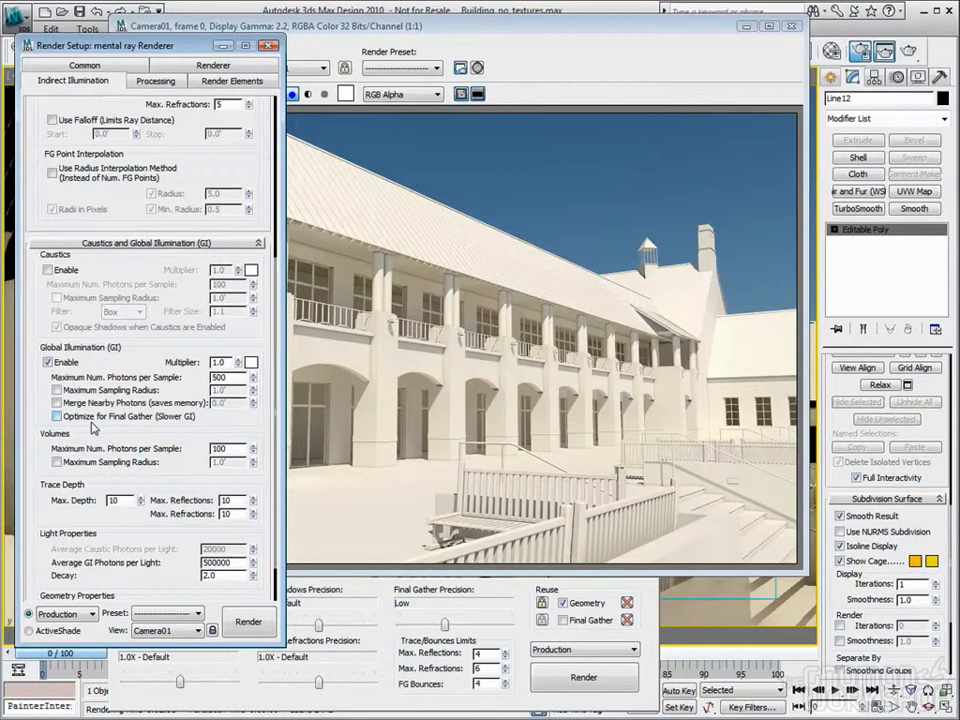
{"action": "left_click", "coordinate": [56, 416]}
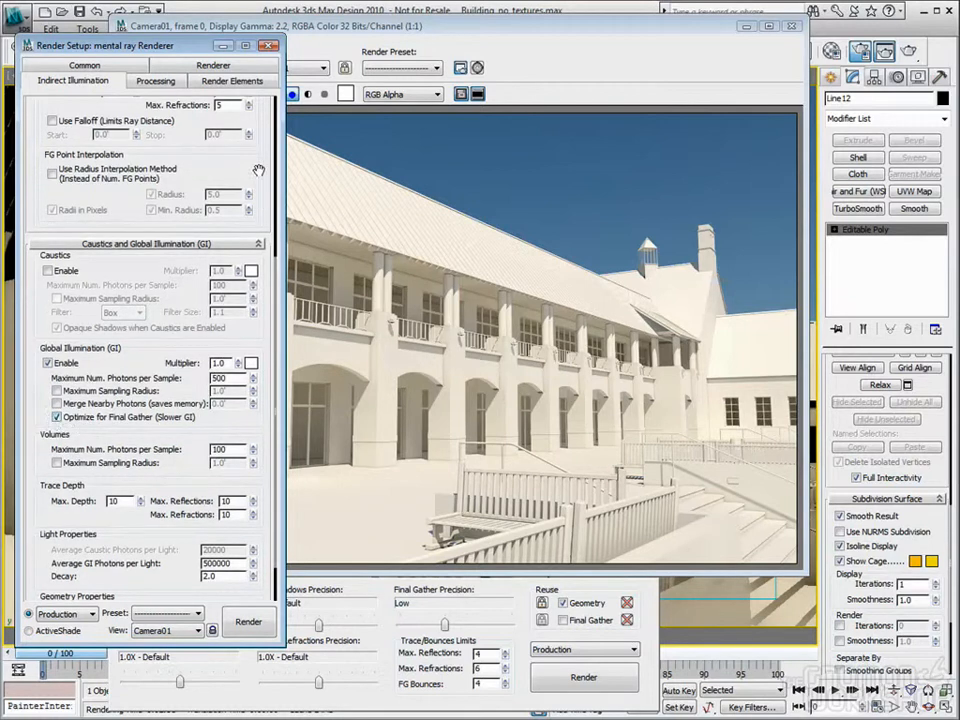
Step: Review the Final Gather settings and enable the Maximum Sampling Radius for Global Illumination photons
{"action": "scroll", "coordinate": [257, 193], "scroll_direction": "up", "scroll_amount": 8}
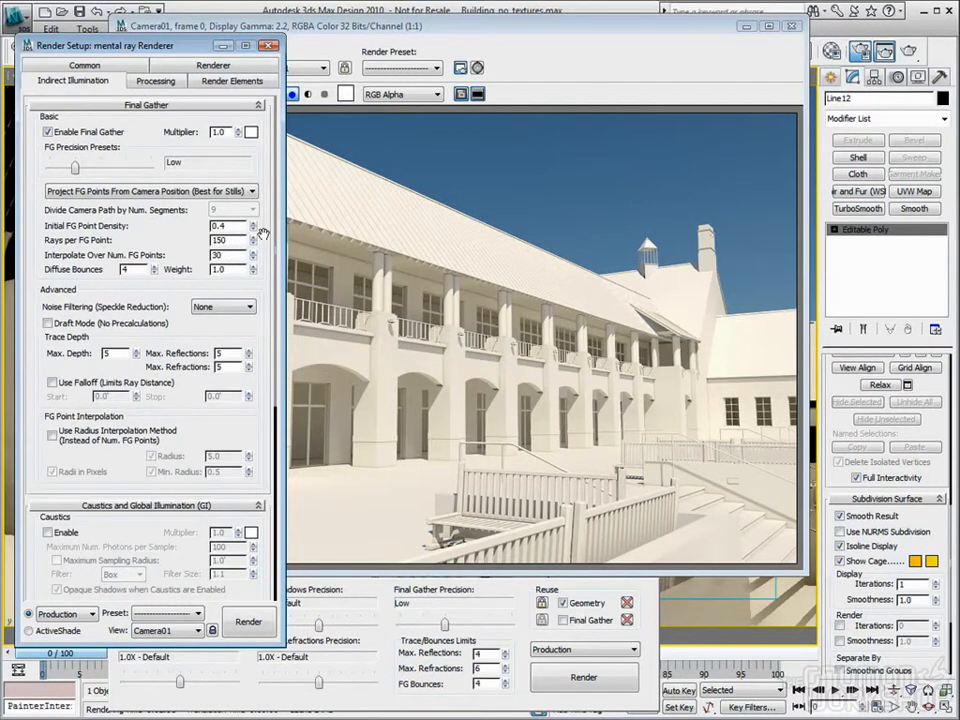
{"action": "left_click_drag", "start_coordinate": [267, 276], "coordinate": [271, 140]}
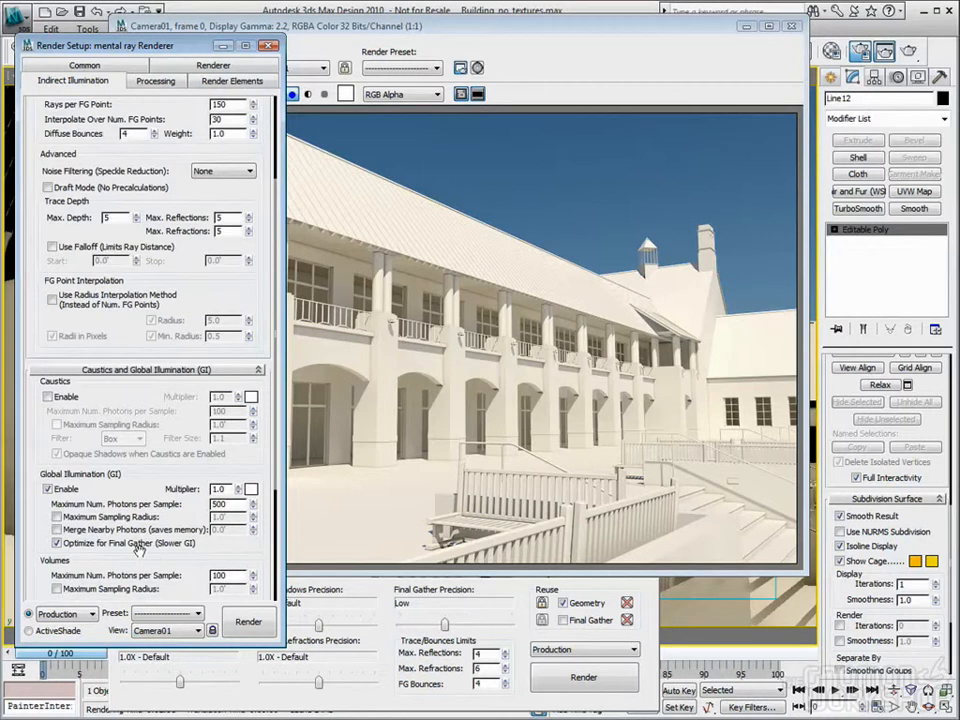
{"action": "left_click_drag", "start_coordinate": [267, 190], "coordinate": [268, 319]}
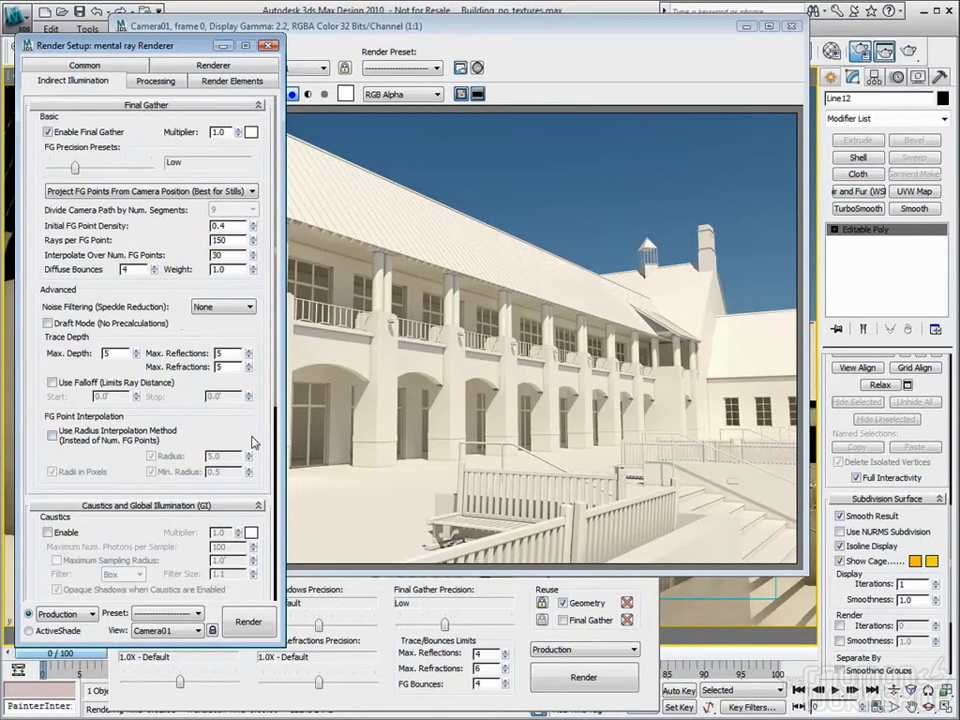
{"action": "left_click_drag", "start_coordinate": [249, 421], "coordinate": [249, 370]}
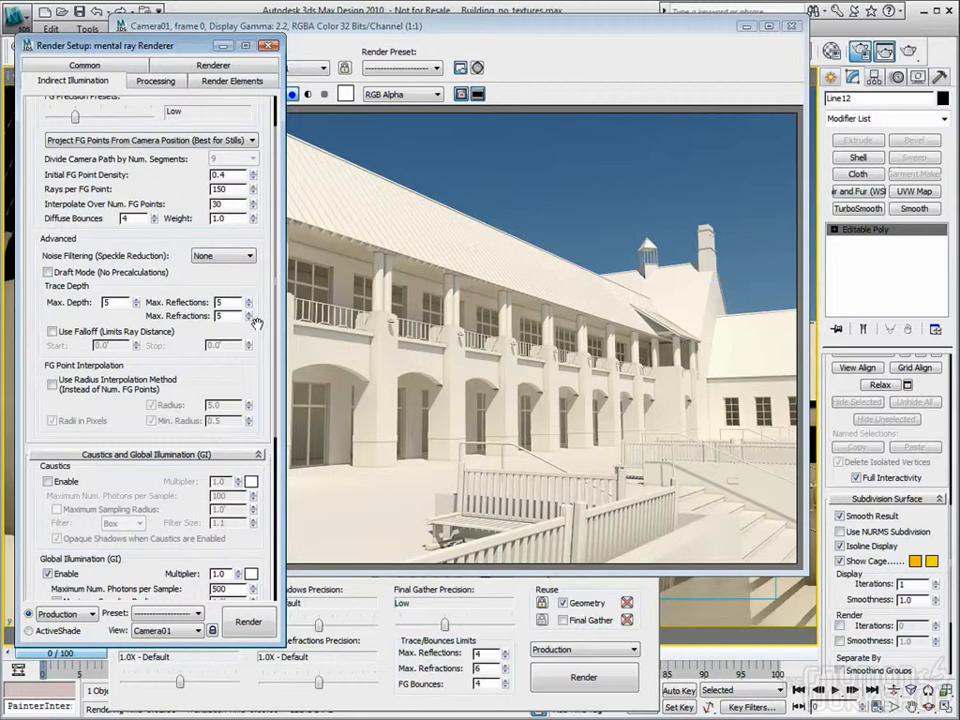
{"action": "scroll", "coordinate": [196, 210], "scroll_direction": "up", "scroll_amount": 2}
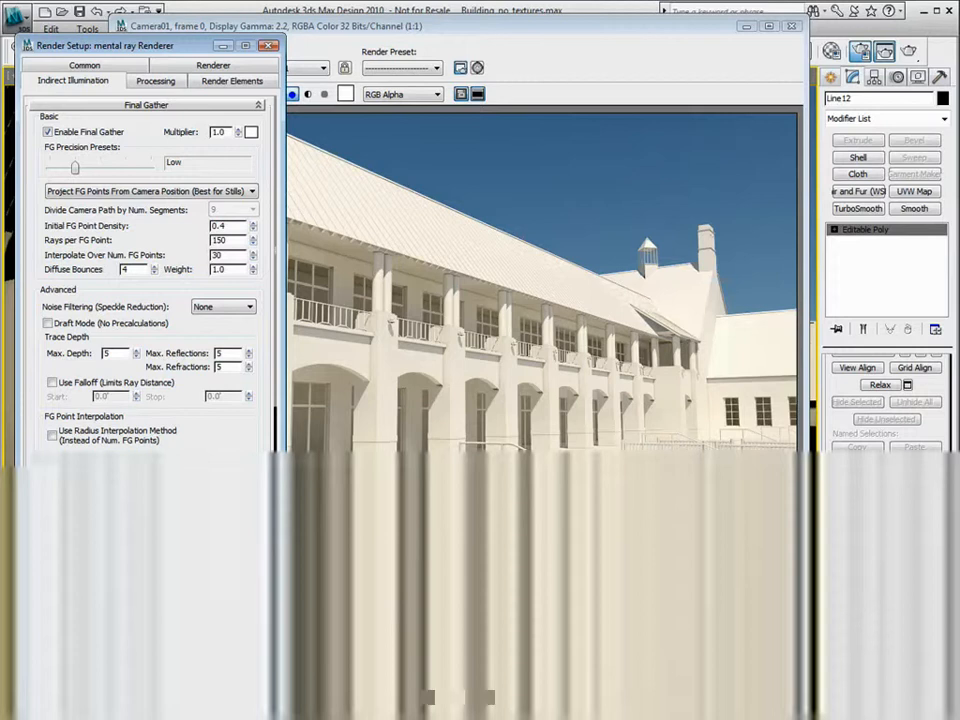
{"action": "scroll", "coordinate": [60, 344], "scroll_direction": "down", "scroll_amount": 5}
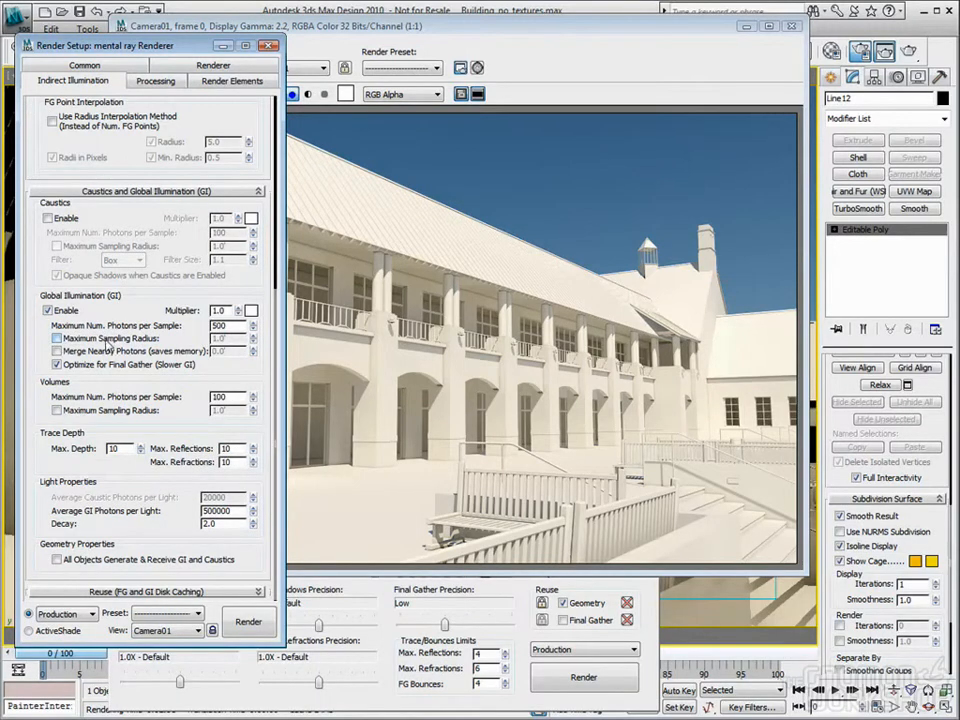
{"action": "left_click", "coordinate": [57, 339]}
Step: Disable Final Gather and start a test render of Camera01 with Global Illumination only, cancelling it partway
{"action": "scroll", "coordinate": [231, 317], "scroll_direction": "up", "scroll_amount": 5}
{"action": "scroll", "coordinate": [231, 317], "scroll_direction": "up", "scroll_amount": 3}
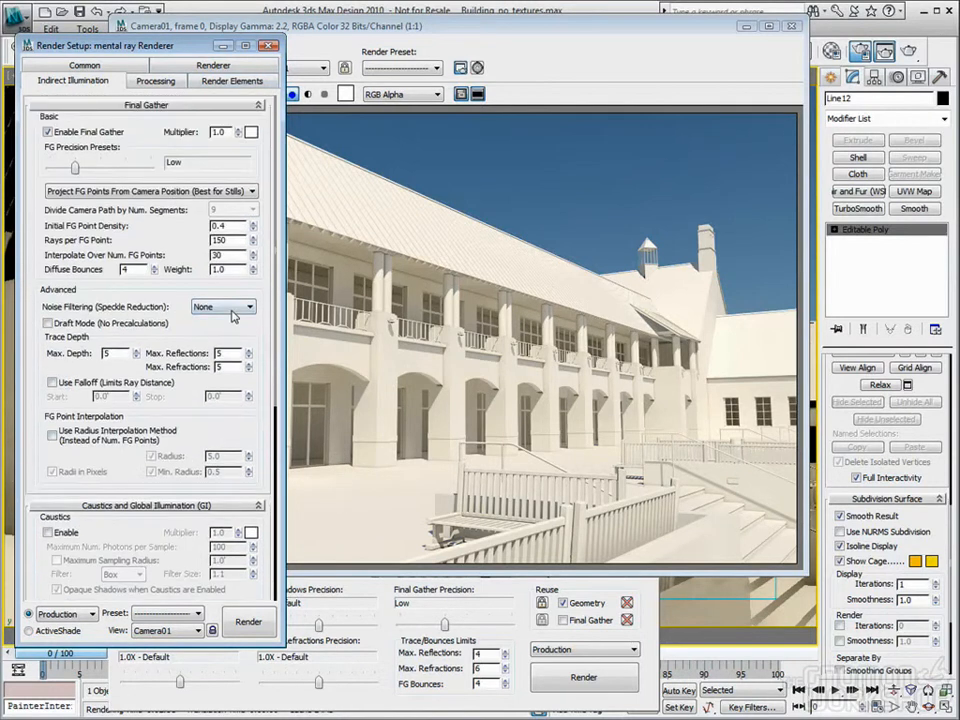
{"action": "left_click", "coordinate": [47, 131]}
{"action": "scroll", "coordinate": [268, 328], "scroll_direction": "down", "scroll_amount": 8}
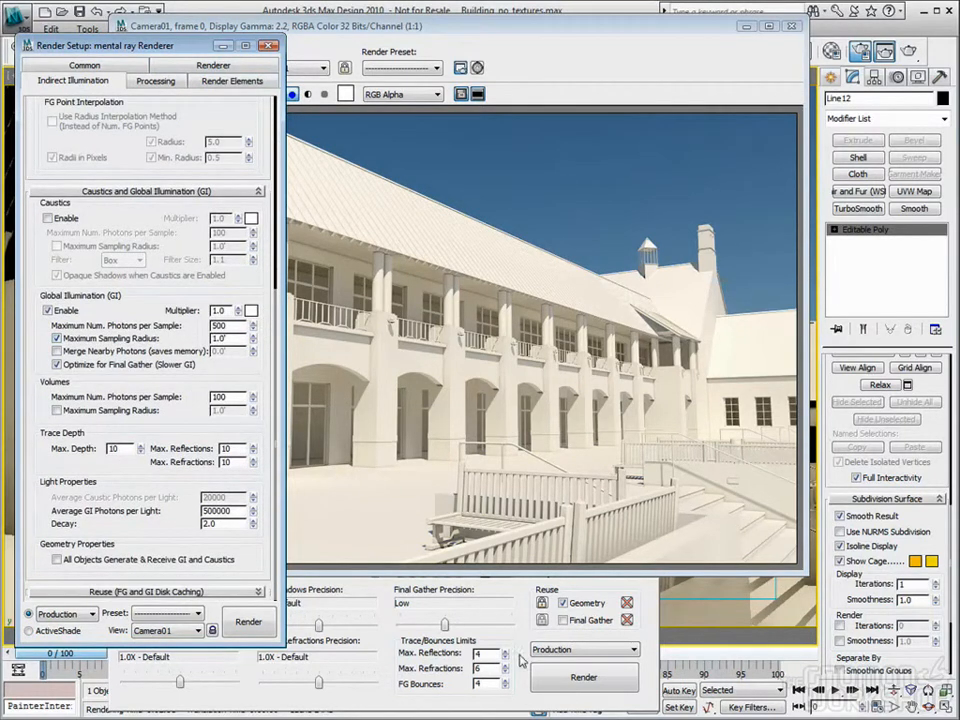
{"action": "left_click", "coordinate": [578, 680]}
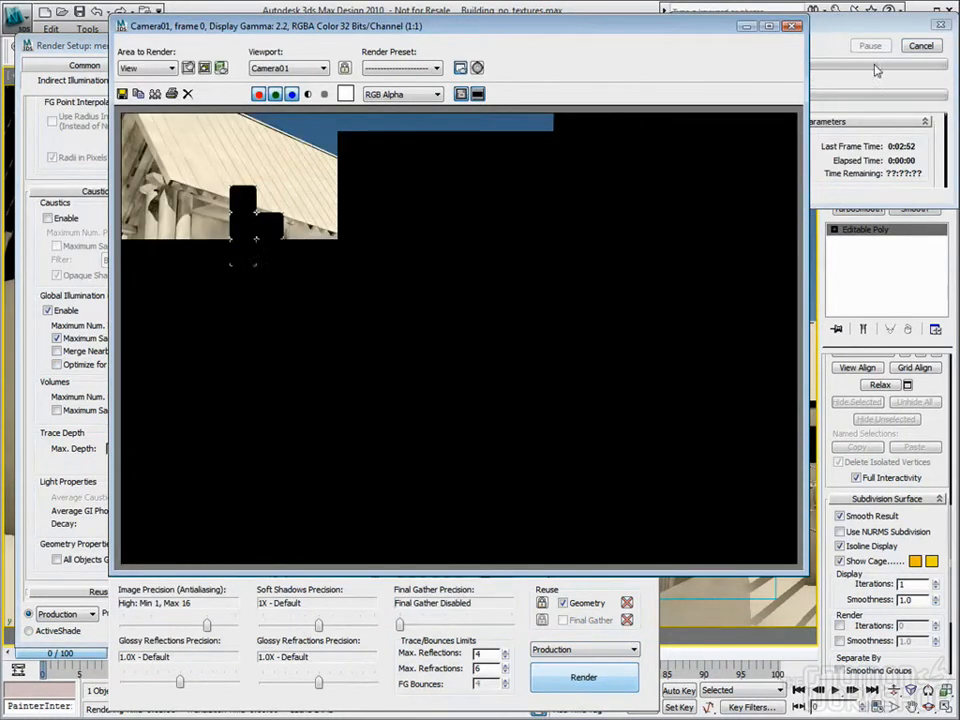
{"action": "left_click", "coordinate": [922, 49]}
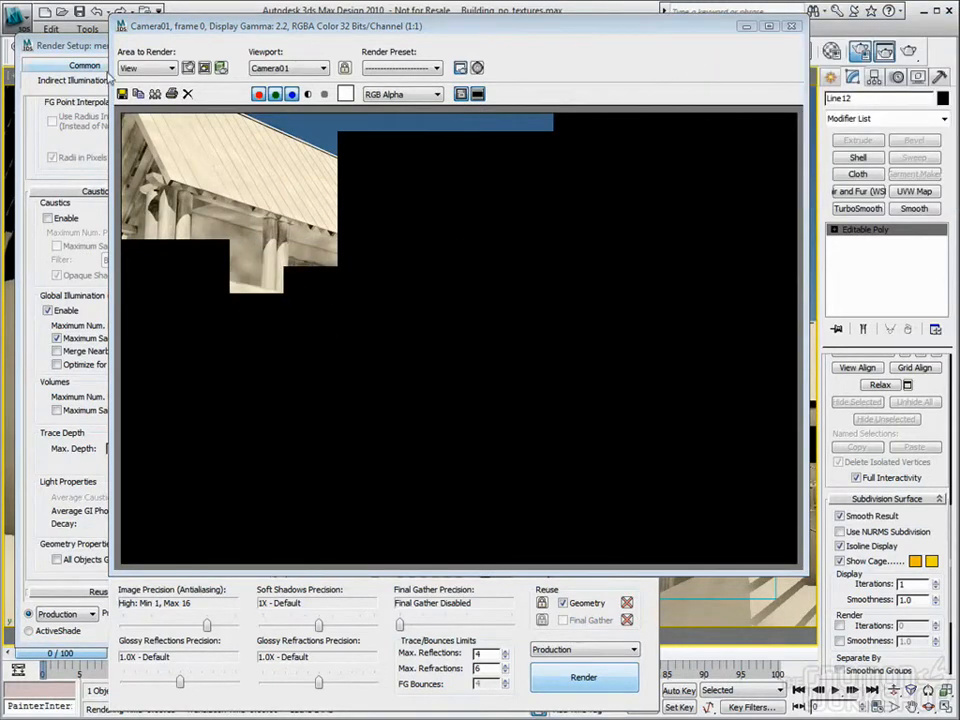
Step: Set the Global Illumination Maximum Sampling Radius to 0.1' and run a partial test render of Camera01
{"action": "left_click", "coordinate": [88, 55]}
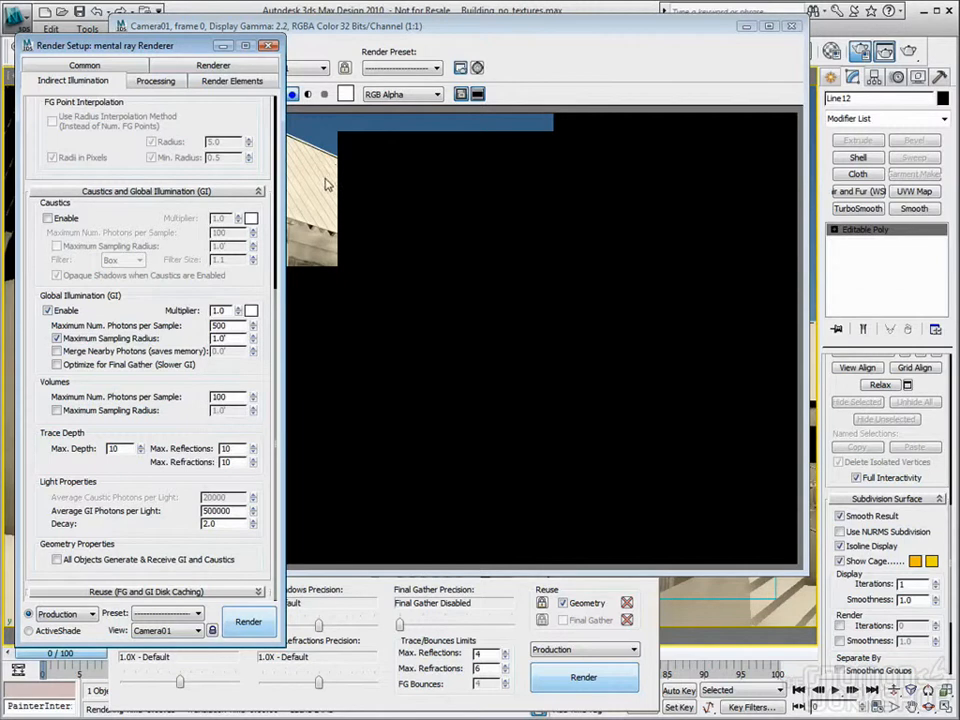
{"action": "double_click", "coordinate": [220, 325]}
{"action": "left_click", "coordinate": [318, 45]}
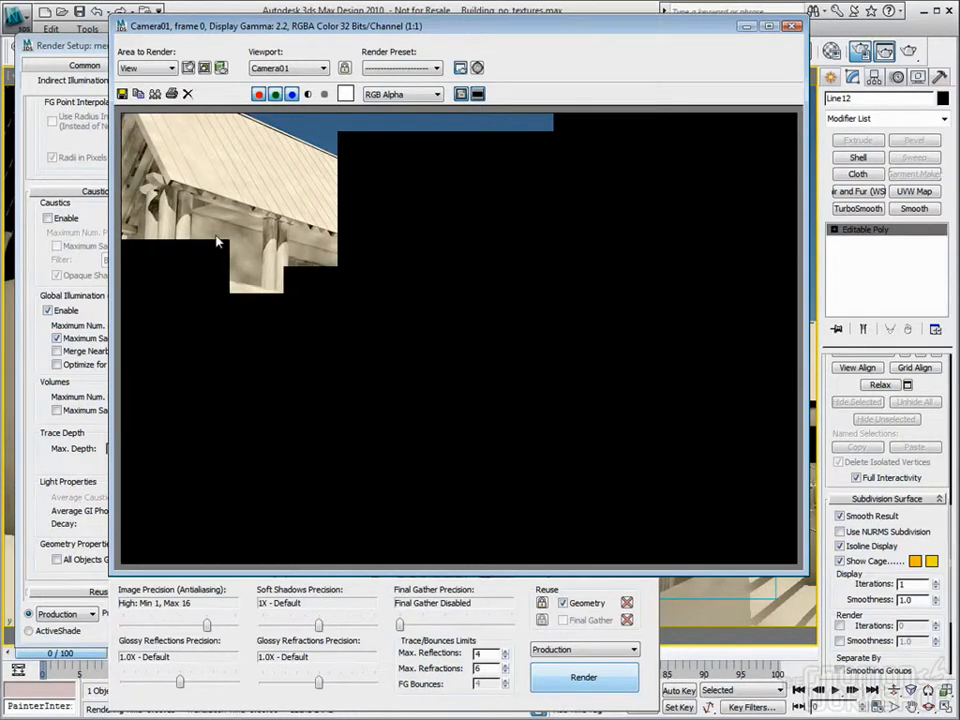
{"action": "left_click", "coordinate": [54, 228]}
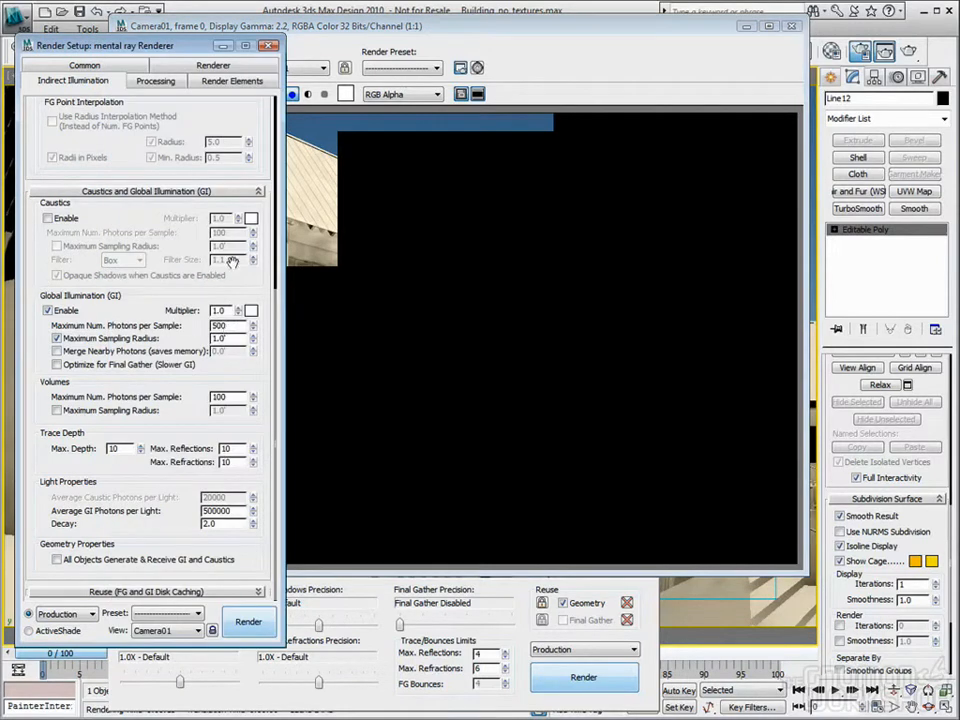
{"action": "double_click", "coordinate": [220, 339]}
{"action": "left_click", "coordinate": [585, 679]}
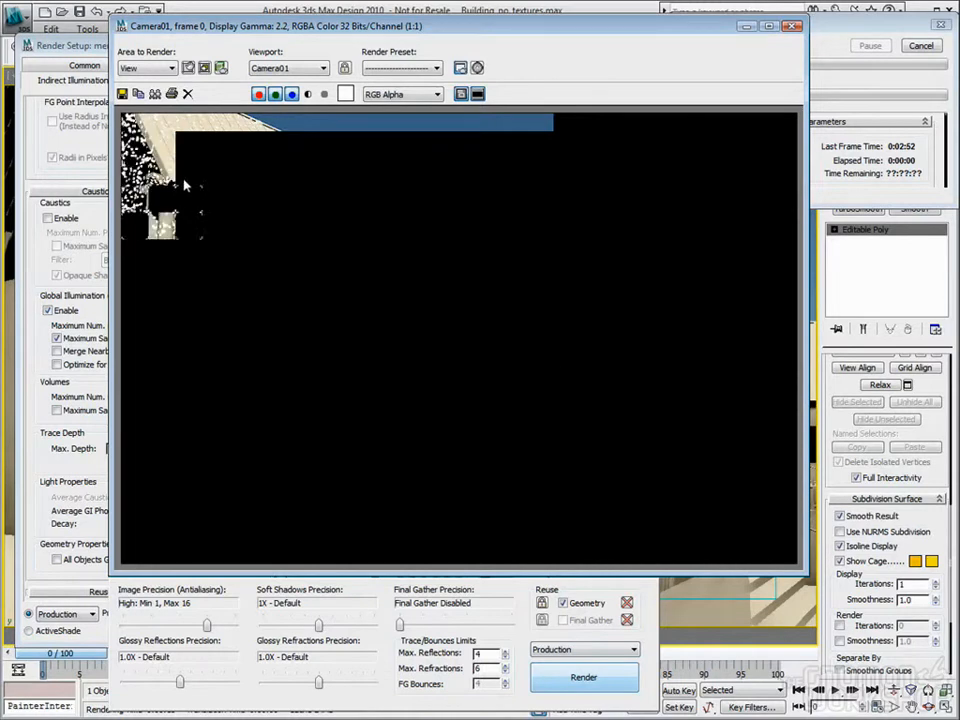
{"action": "left_click", "coordinate": [921, 47]}
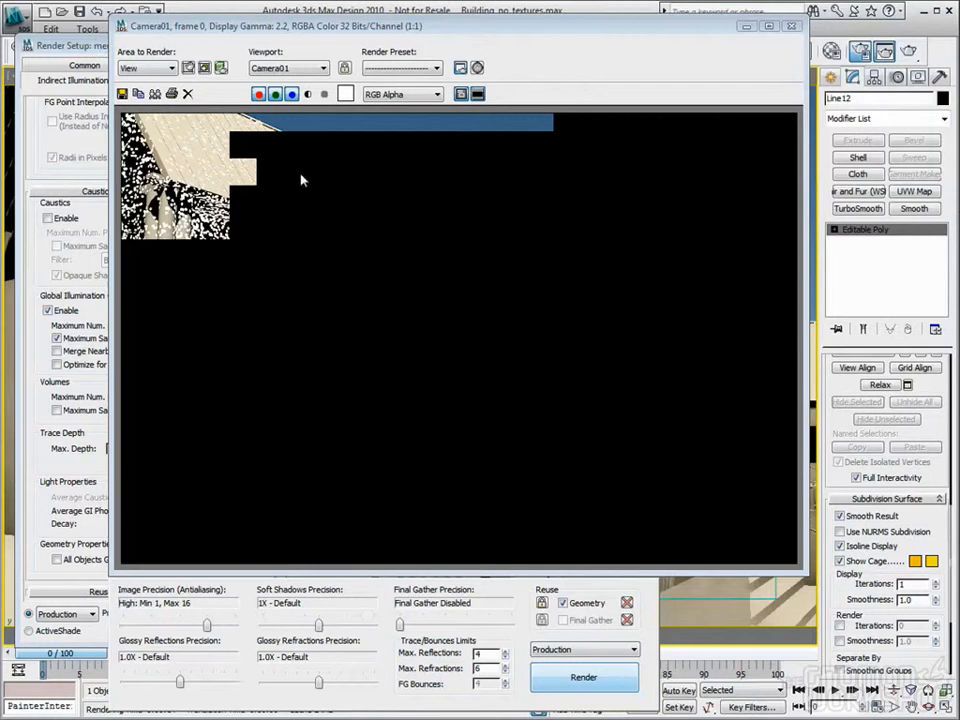
Step: Disable the Global Illumination Maximum Sampling Radius and minimize the rendered frame window
{"action": "left_click", "coordinate": [73, 42]}
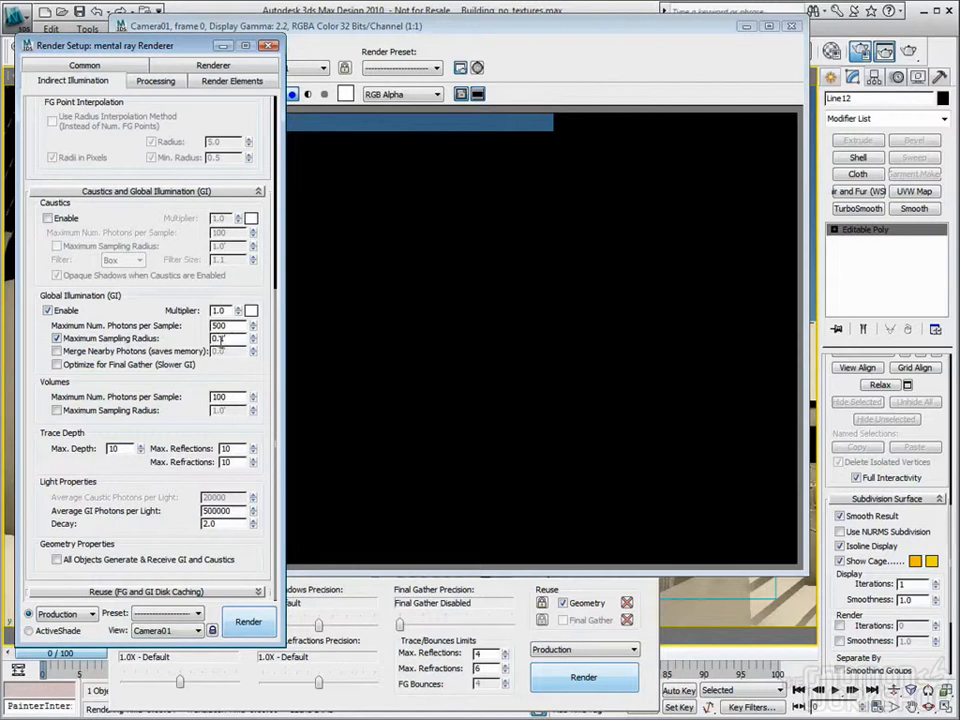
{"action": "left_click", "coordinate": [57, 339]}
{"action": "left_click", "coordinate": [742, 27]}
Step: Open and clear the mental ray message window, move it aside, and start rendering Camera01
{"action": "left_click", "coordinate": [427, 29]}
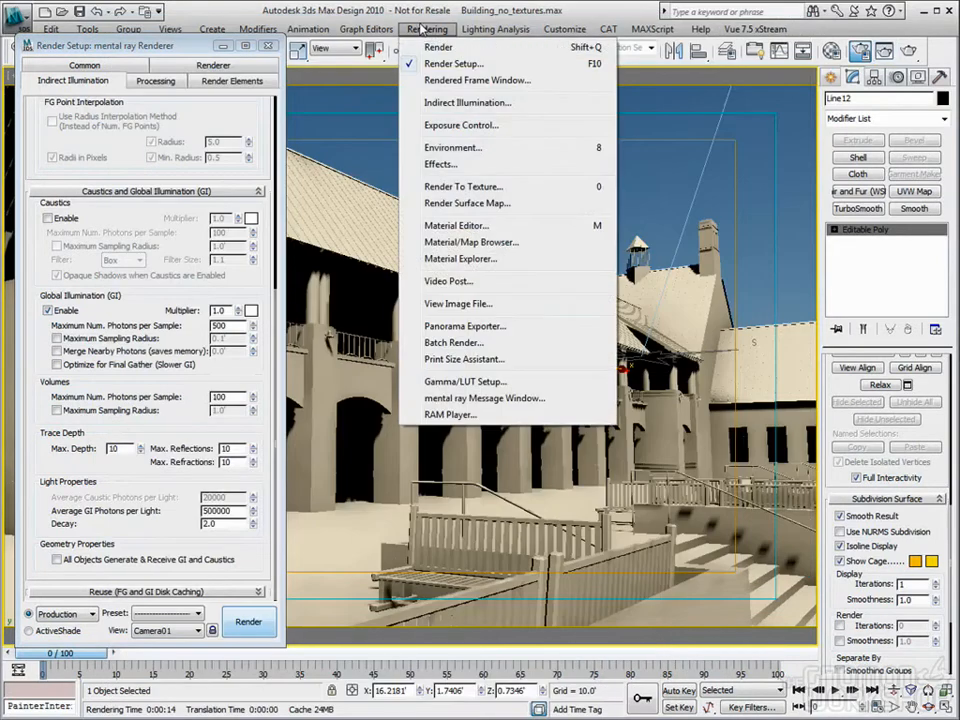
{"action": "left_click", "coordinate": [488, 398]}
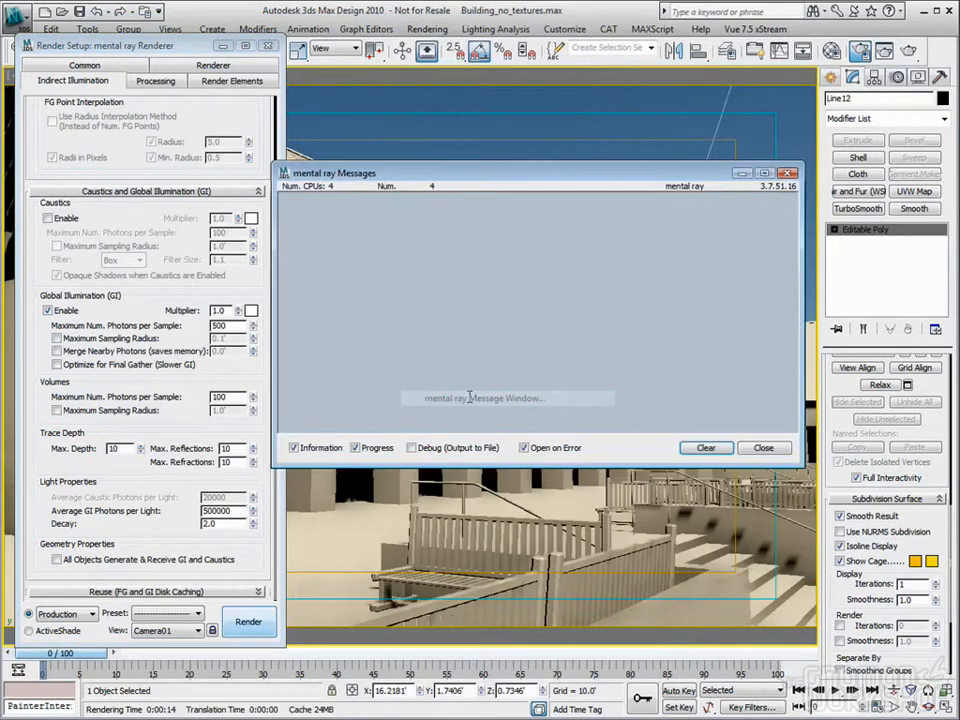
{"action": "left_click", "coordinate": [710, 447]}
{"action": "left_click_drag", "start_coordinate": [522, 179], "coordinate": [603, 411]}
{"action": "left_click", "coordinate": [908, 50]}
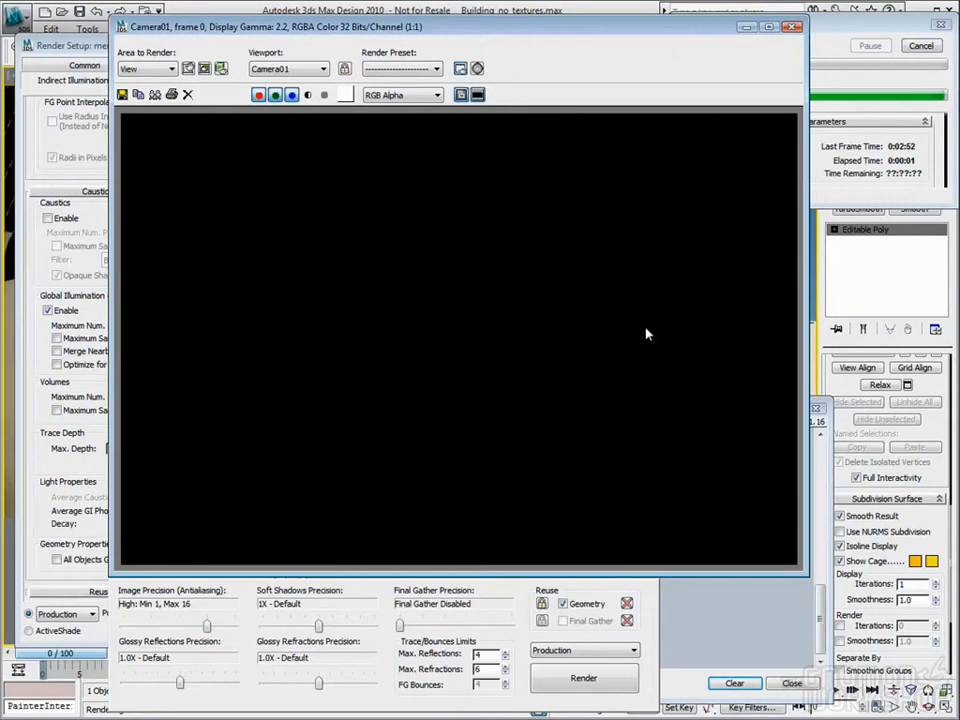
Step: Examine the mental ray messages for the Global Illumination accuracy and photon radius of the finished render, and close the rendered frame window
{"action": "left_click", "coordinate": [835, 88]}
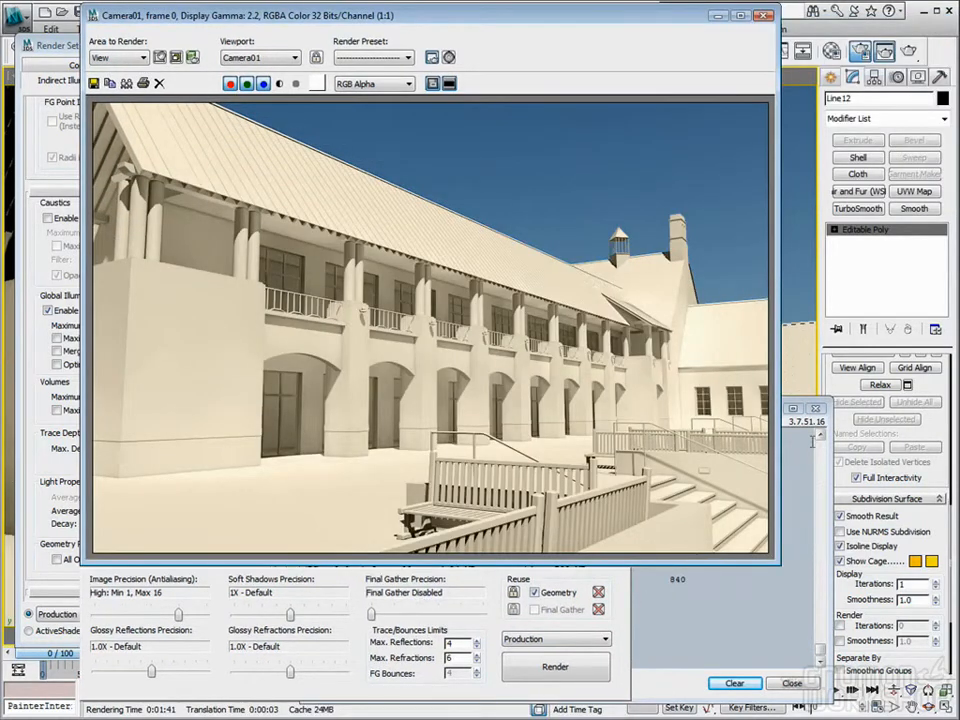
{"action": "scroll", "coordinate": [820, 650], "scroll_direction": "down", "scroll_amount": 6}
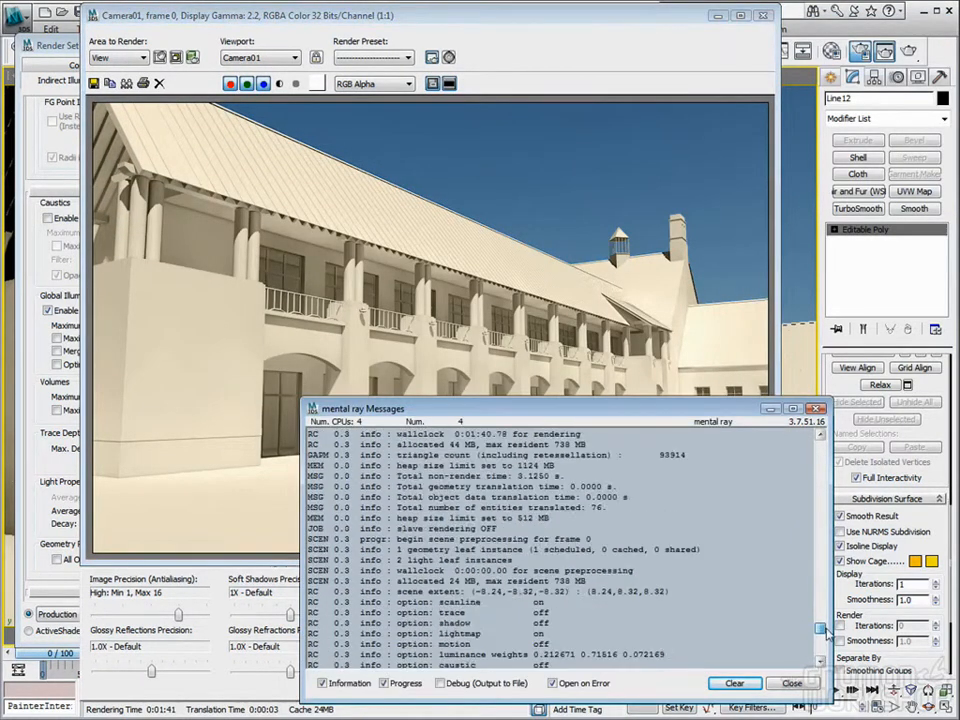
{"action": "left_click_drag", "start_coordinate": [820, 632], "coordinate": [831, 443]}
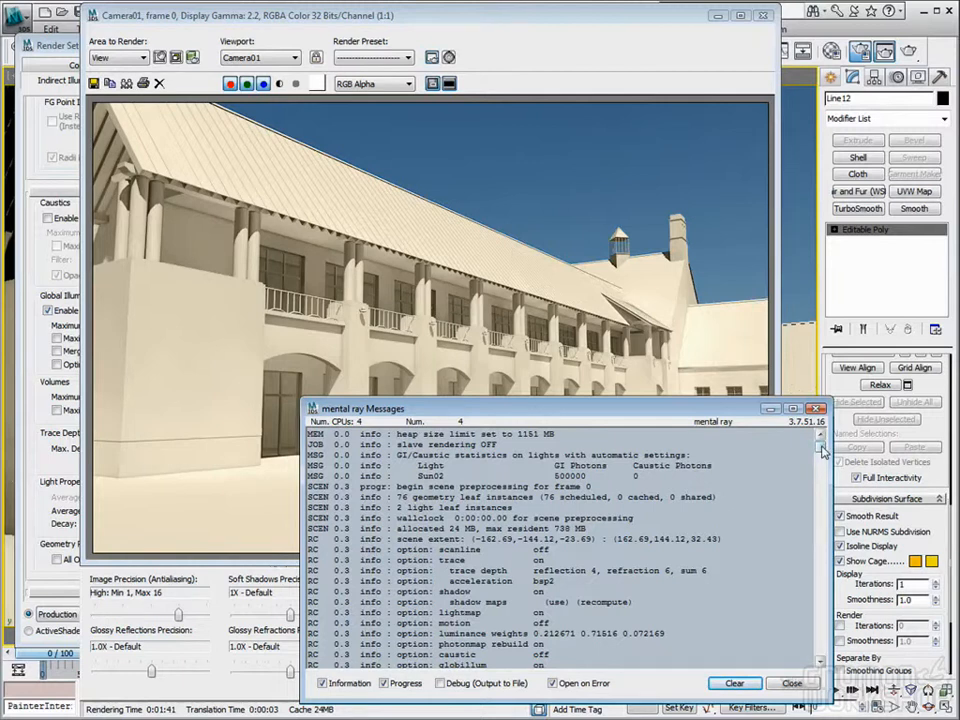
{"action": "left_click_drag", "start_coordinate": [822, 450], "coordinate": [820, 455]}
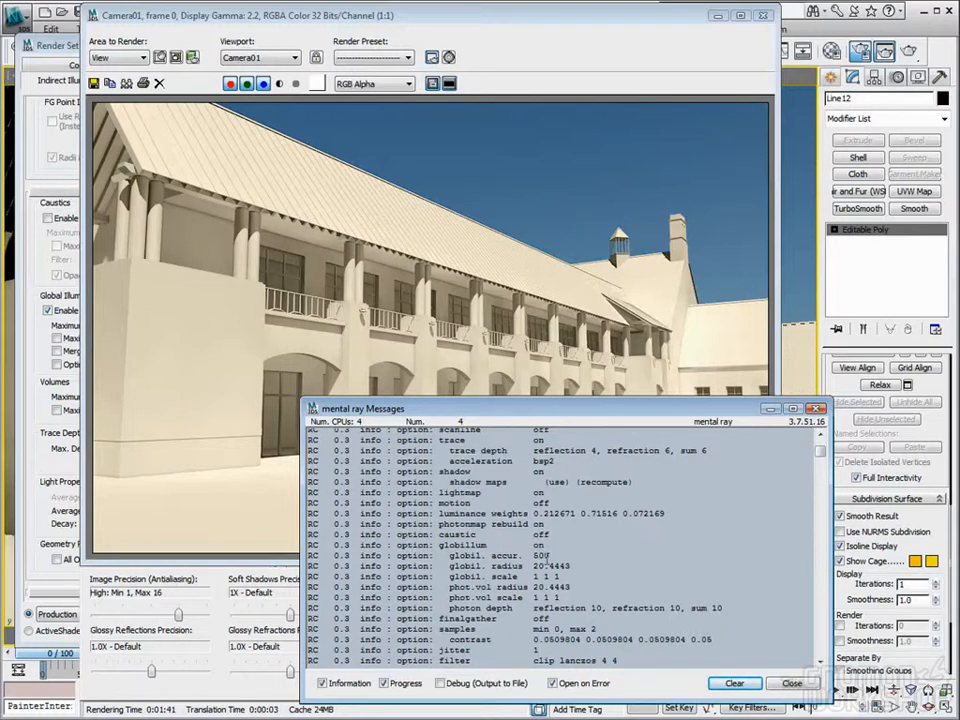
{"action": "left_click", "coordinate": [762, 16]}
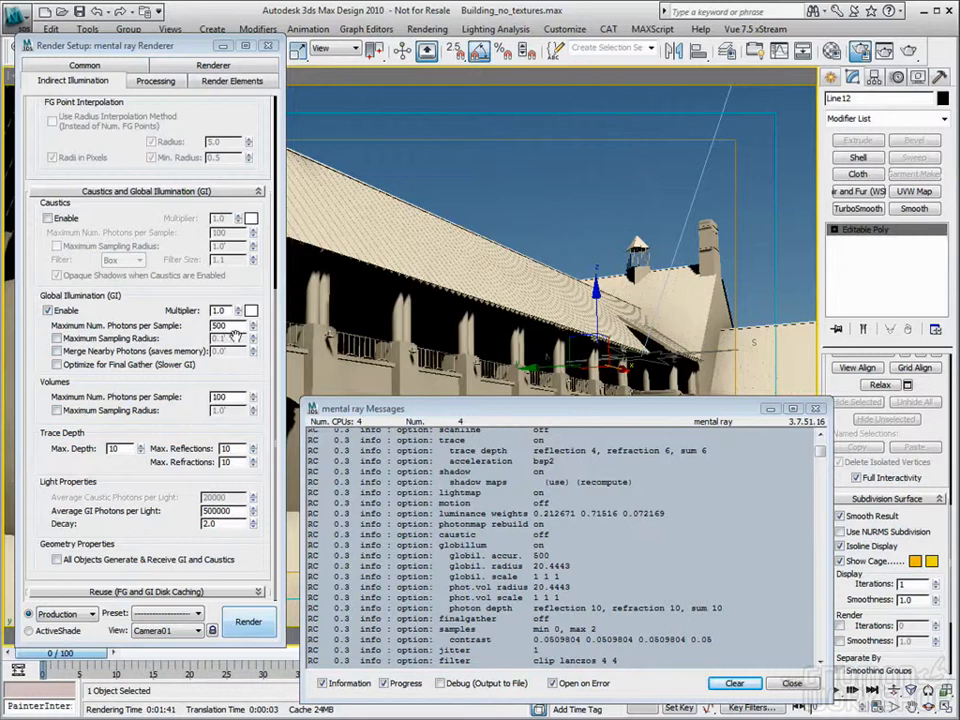
Step: Enable the Global Illumination Maximum Sampling Radius and set it to 20.4443'
{"action": "left_click", "coordinate": [57, 339]}
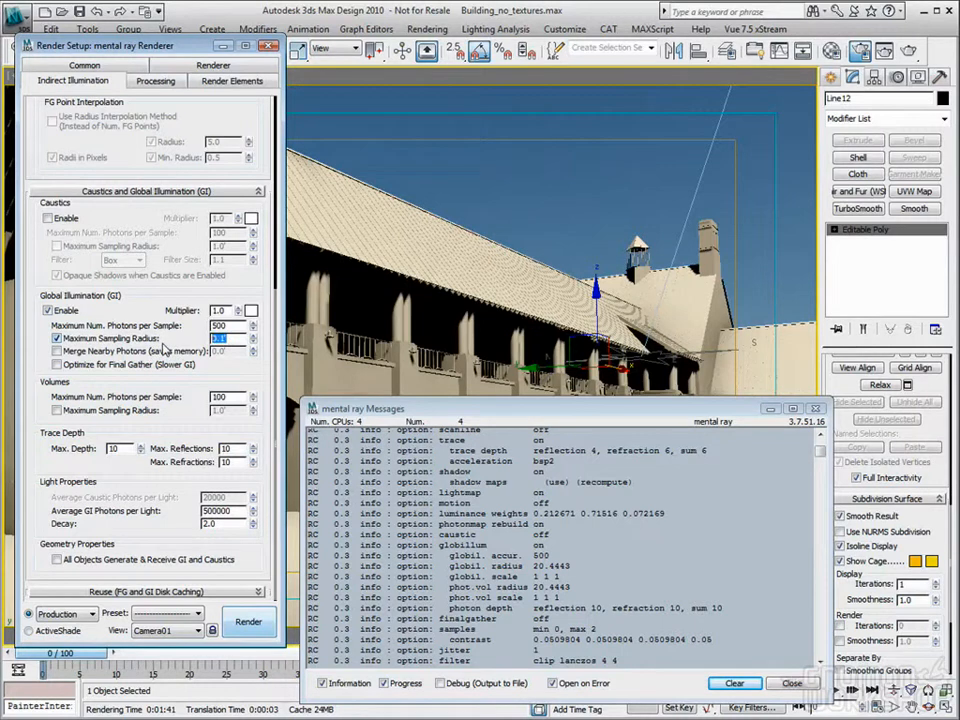
{"action": "type", "text": "20.4443"}
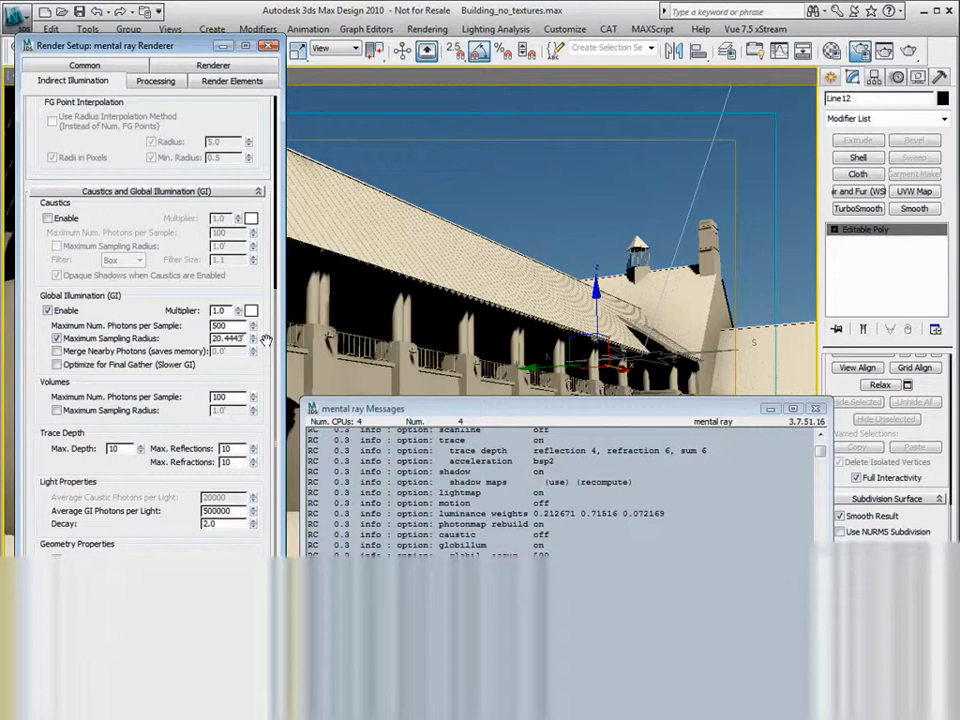
Step: Try the Merge Nearby Photons option for Global Illumination and switch it off again
{"action": "left_click", "coordinate": [56, 352]}
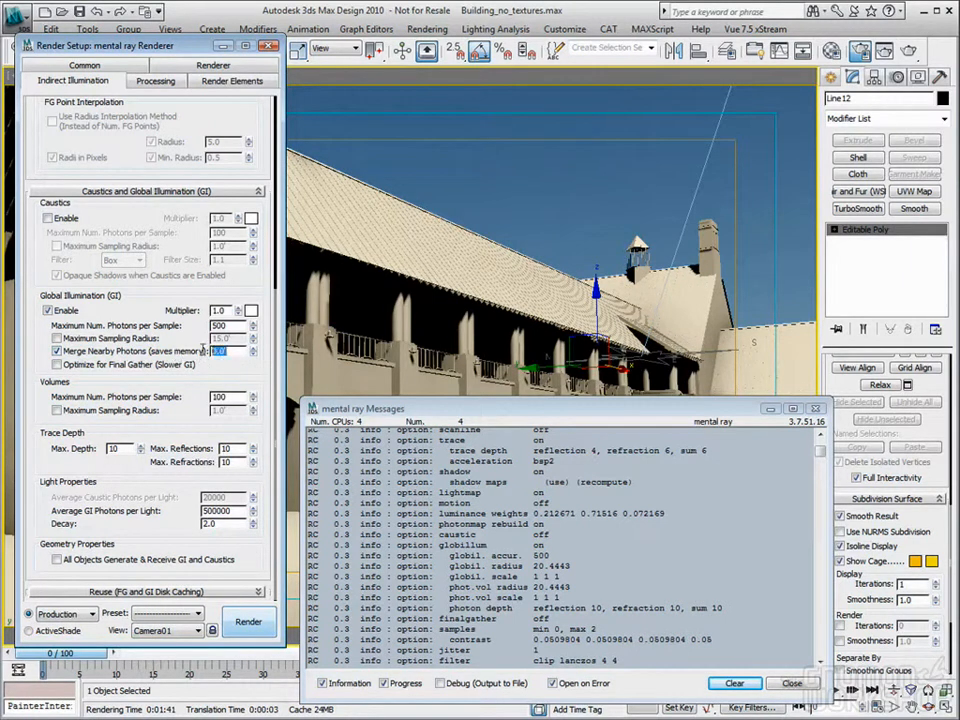
{"action": "double_click", "coordinate": [223, 352]}
{"action": "left_click", "coordinate": [213, 352]}
{"action": "left_click", "coordinate": [220, 352]}
{"action": "left_click", "coordinate": [57, 352]}
Step: Expand the Reuse (FG and GI Disk Caching) settings and choose the Single File Only (Best for Walkthrough and Stills) mode
{"action": "mouse_move", "coordinate": [265, 377]}
{"action": "left_mouse_down"}
{"action": "mouse_move", "coordinate": [263, 453]}
{"action": "mouse_move", "coordinate": [199, 227]}
{"action": "left_mouse_up"}
{"action": "left_click", "coordinate": [127, 592]}
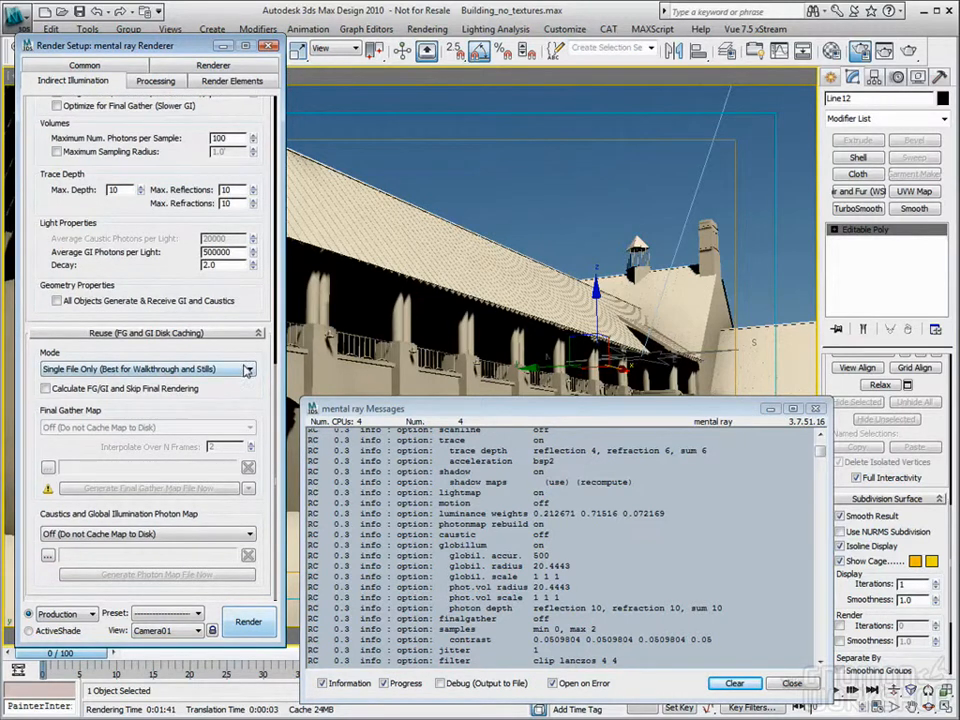
{"action": "left_click", "coordinate": [250, 370]}
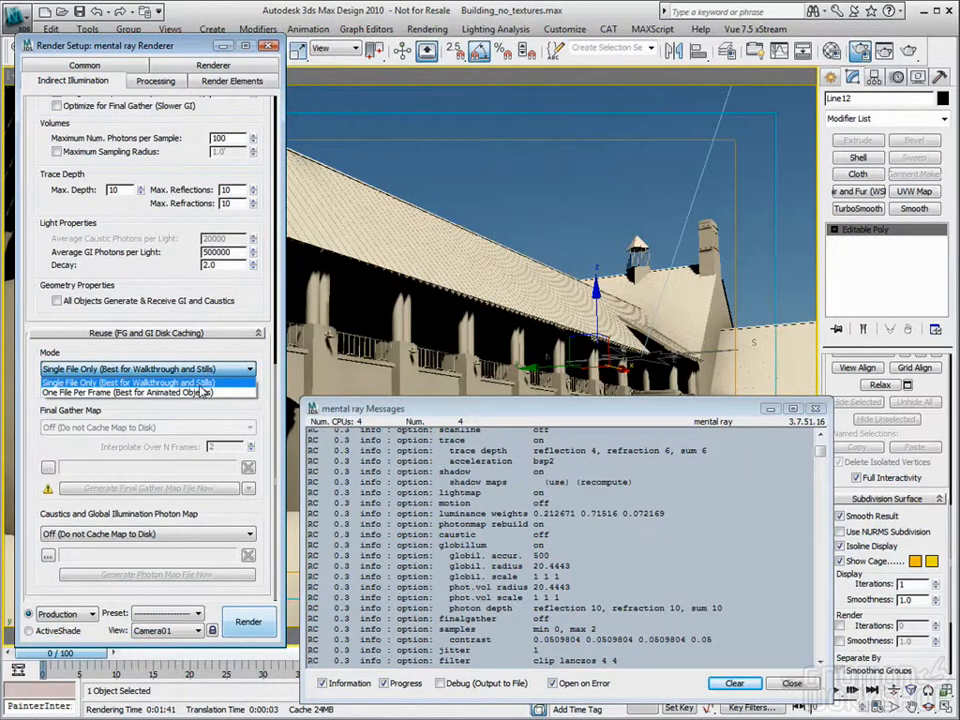
{"action": "left_click", "coordinate": [202, 385]}
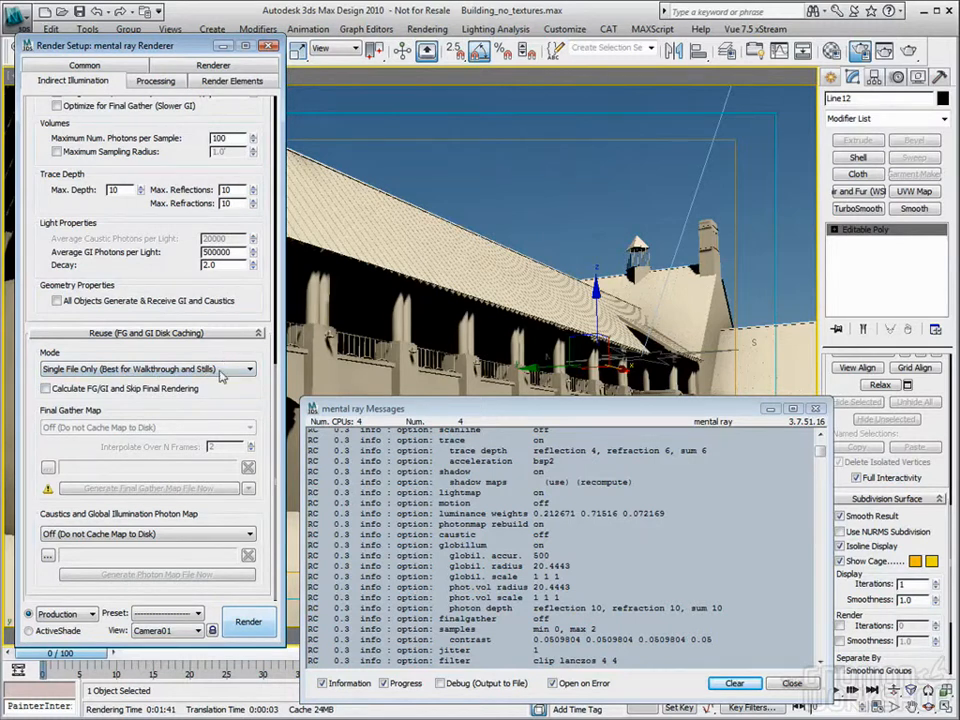
Step: Enable Final Gather and turn on Optimize for Final Gather (Slower GI) in the Global Illumination settings
{"action": "scroll", "coordinate": [266, 300], "scroll_direction": "up", "scroll_amount": 9}
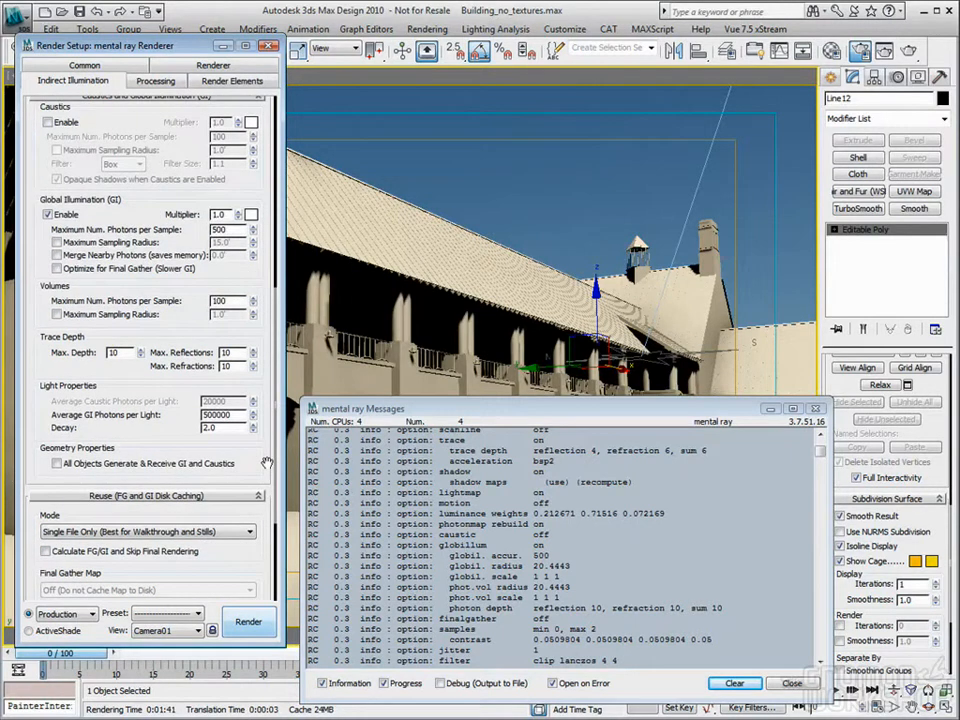
{"action": "scroll", "coordinate": [265, 458], "scroll_direction": "up", "scroll_amount": 2}
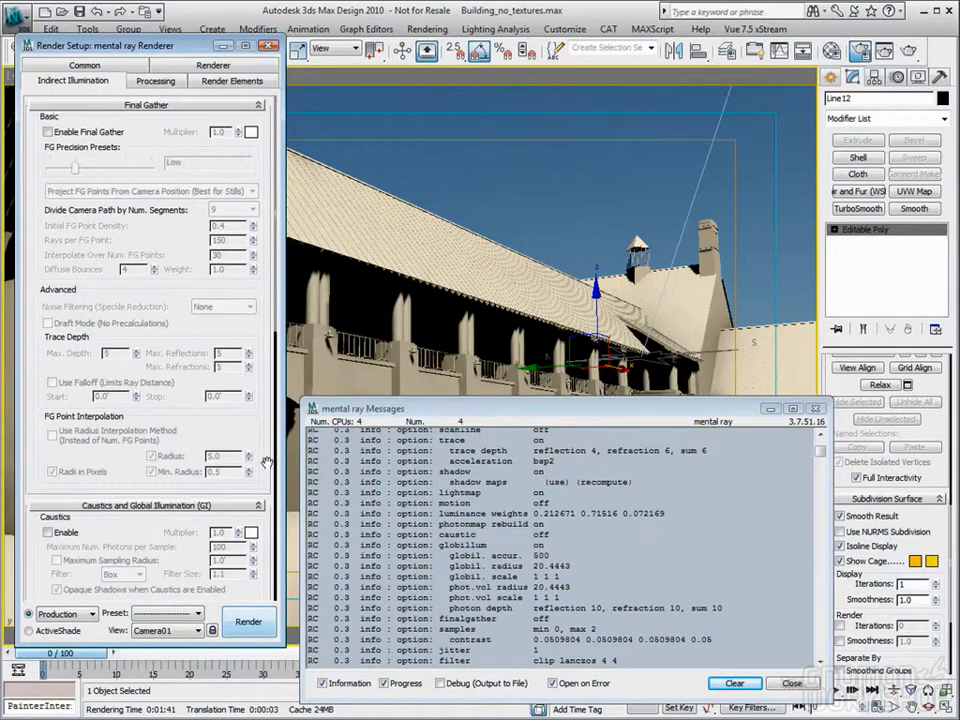
{"action": "left_click", "coordinate": [47, 131]}
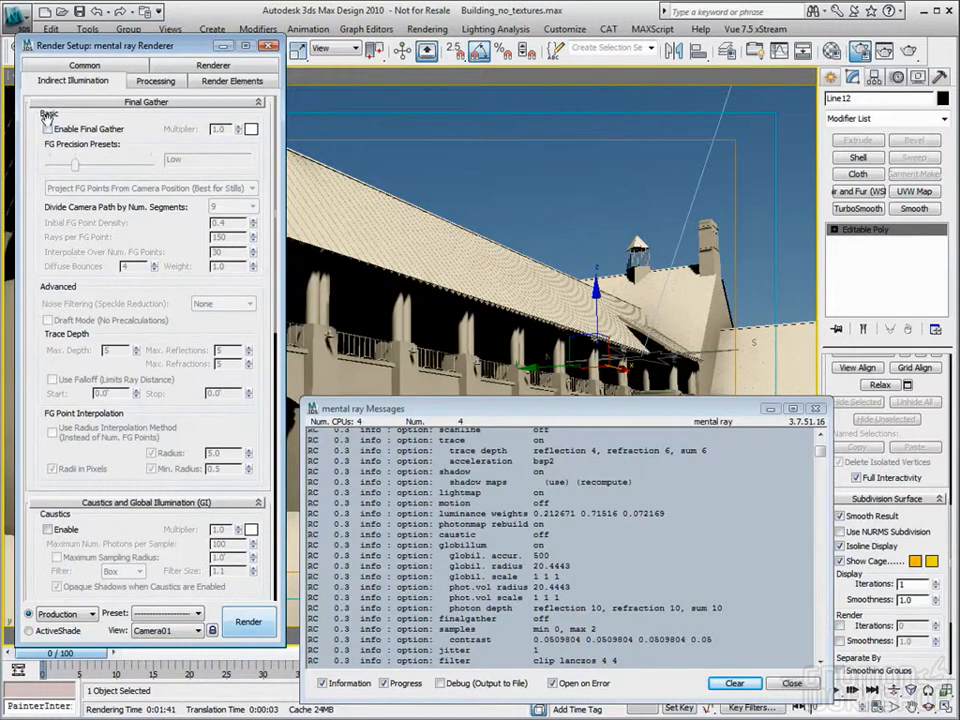
{"action": "scroll", "coordinate": [253, 278], "scroll_direction": "down", "scroll_amount": 4}
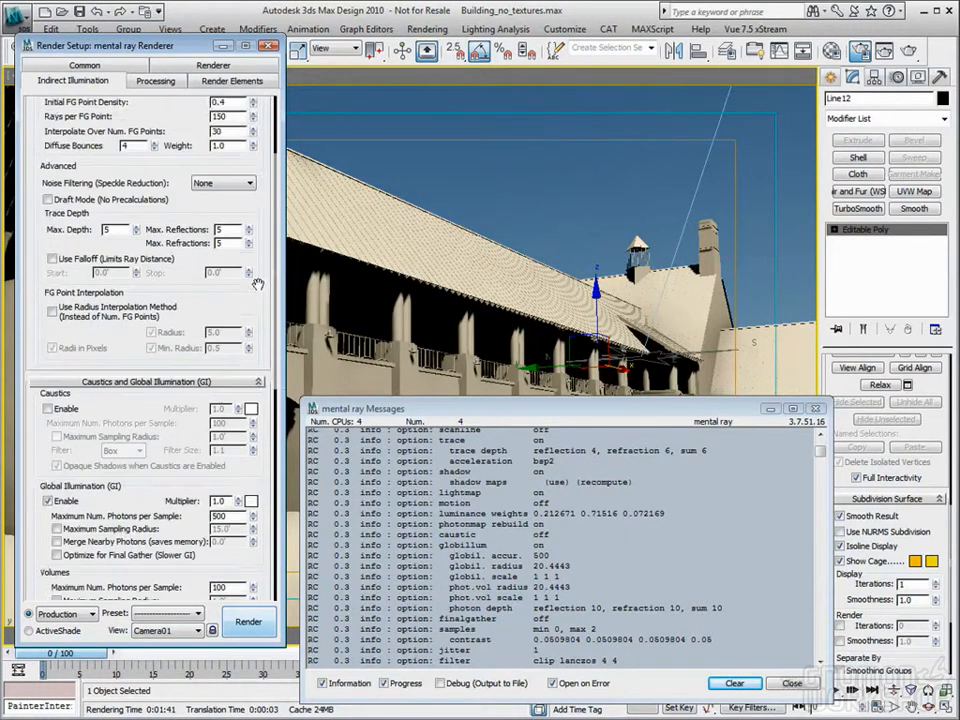
{"action": "left_click", "coordinate": [57, 465]}
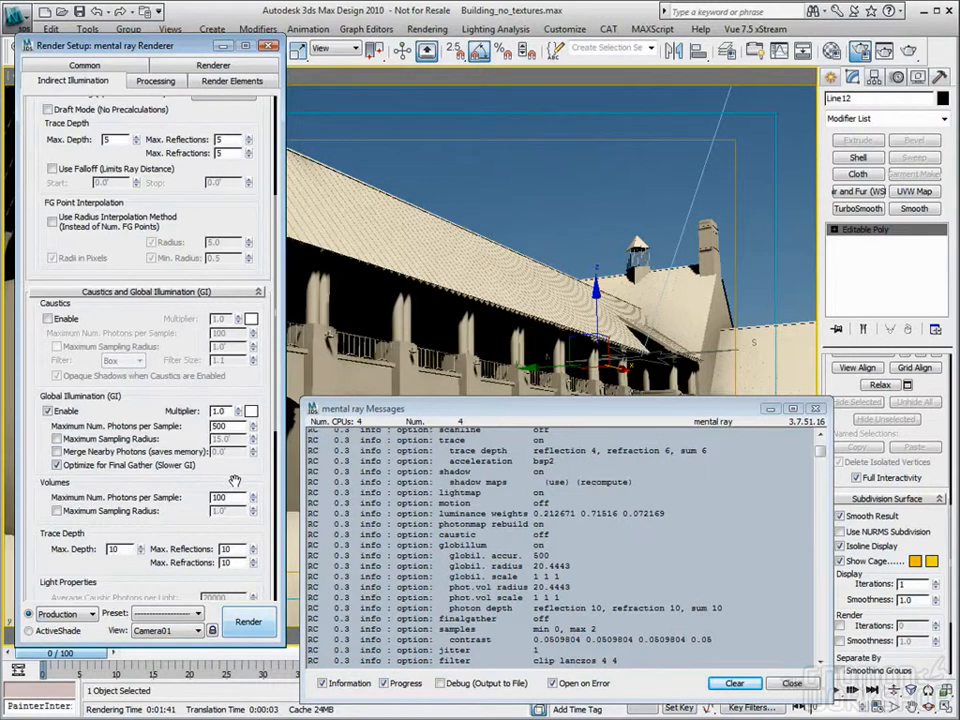
Step: Clear and close the mental ray message window
{"action": "left_click", "coordinate": [734, 683]}
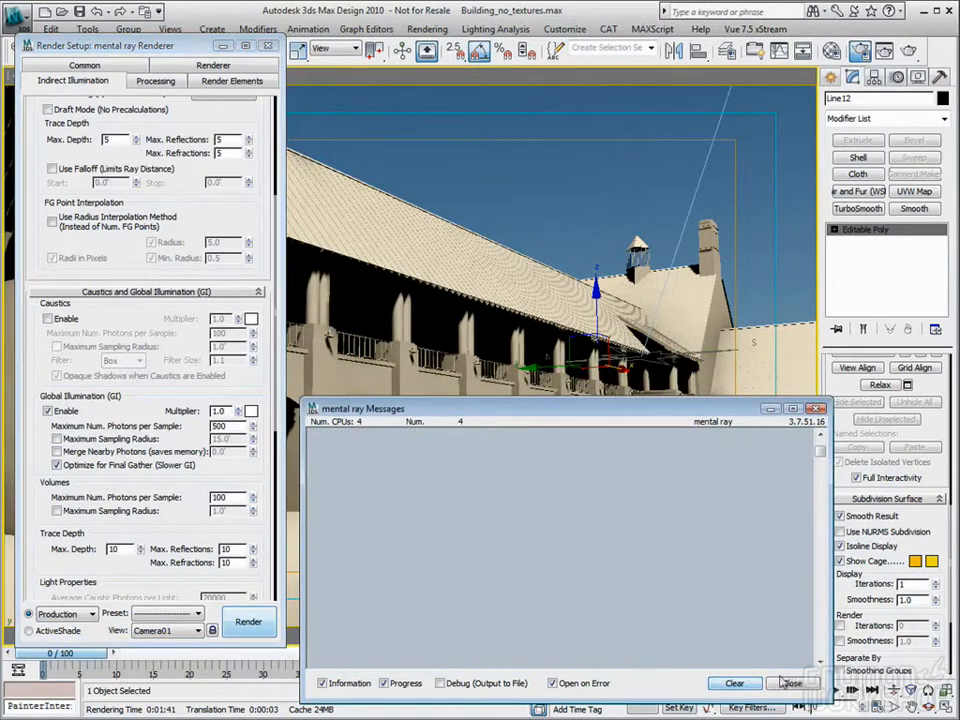
{"action": "left_click", "coordinate": [817, 408]}
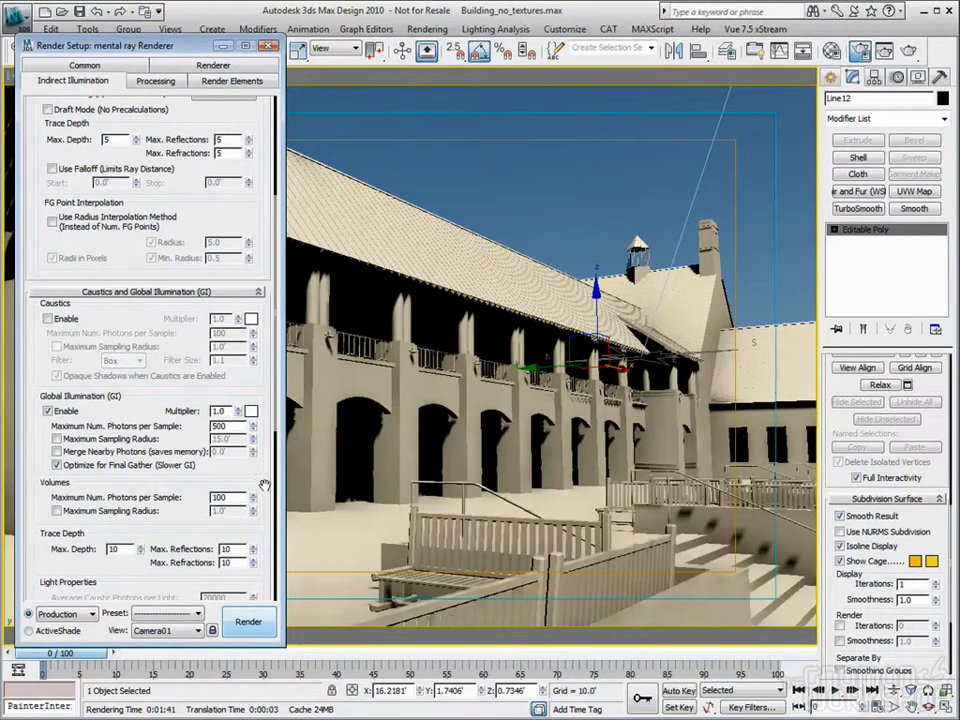
Step: Set the Final Gather Map caching to Incrementally Add FG Points to Map Files
{"action": "scroll", "coordinate": [252, 316], "scroll_direction": "down", "scroll_amount": 5}
{"action": "scroll", "coordinate": [252, 316], "scroll_direction": "down", "scroll_amount": 1}
{"action": "scroll", "coordinate": [252, 316], "scroll_direction": "down", "scroll_amount": 1}
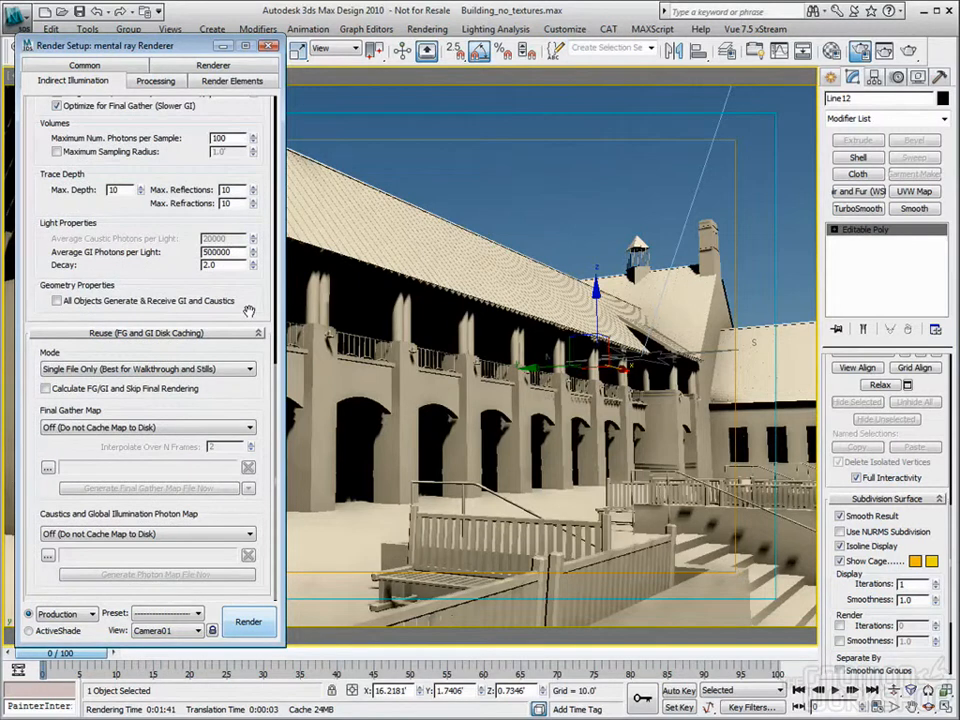
{"action": "scroll", "coordinate": [249, 311], "scroll_direction": "up", "scroll_amount": 5}
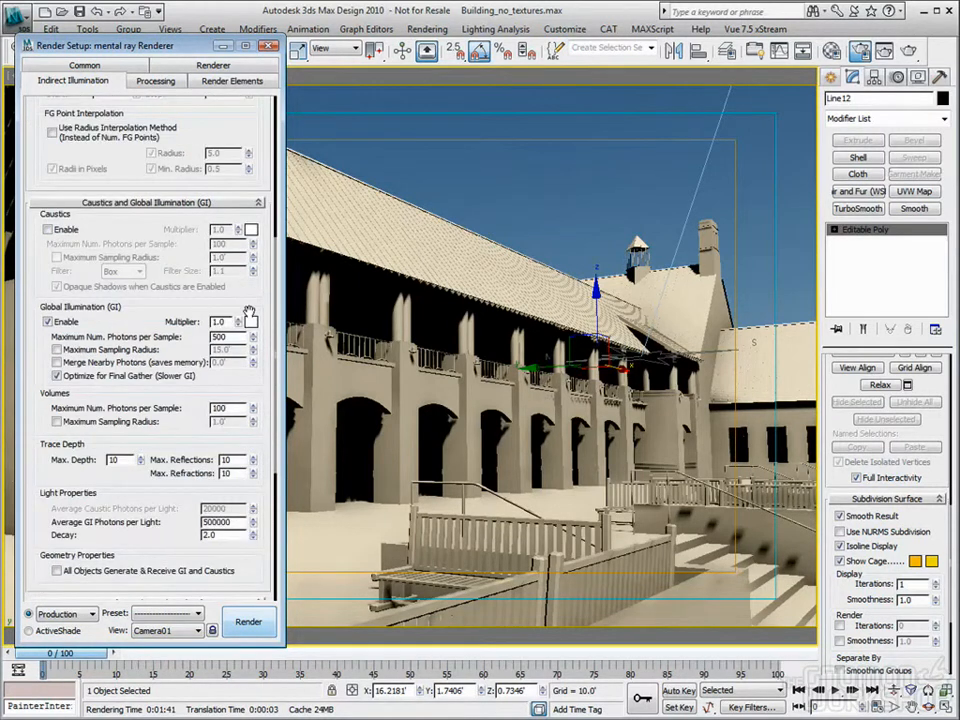
{"action": "scroll", "coordinate": [249, 311], "scroll_direction": "down", "scroll_amount": 5}
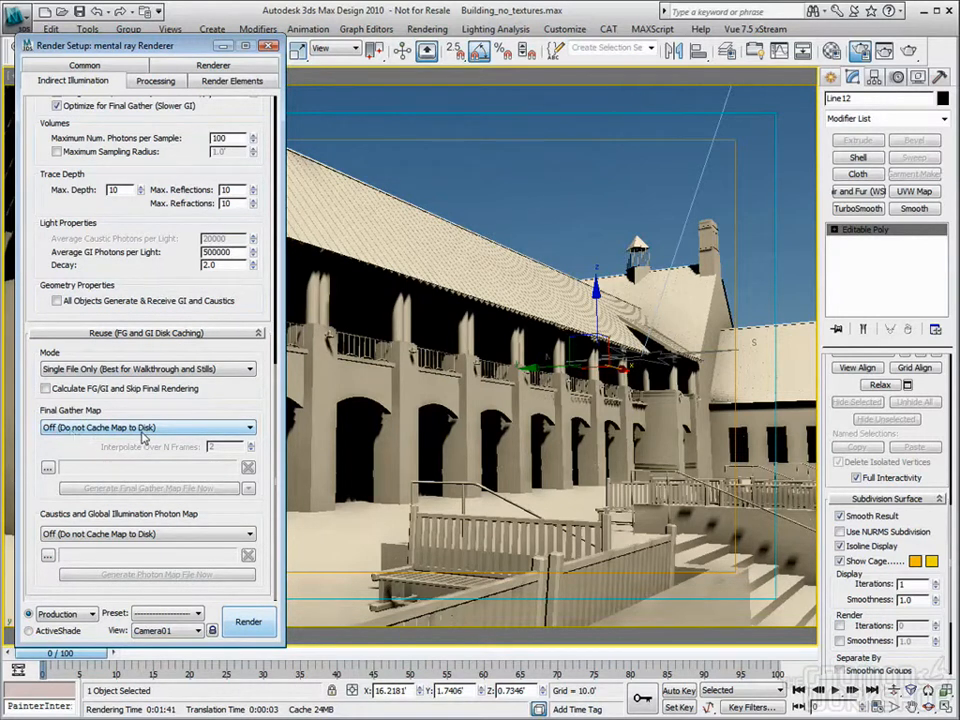
{"action": "left_click", "coordinate": [186, 430]}
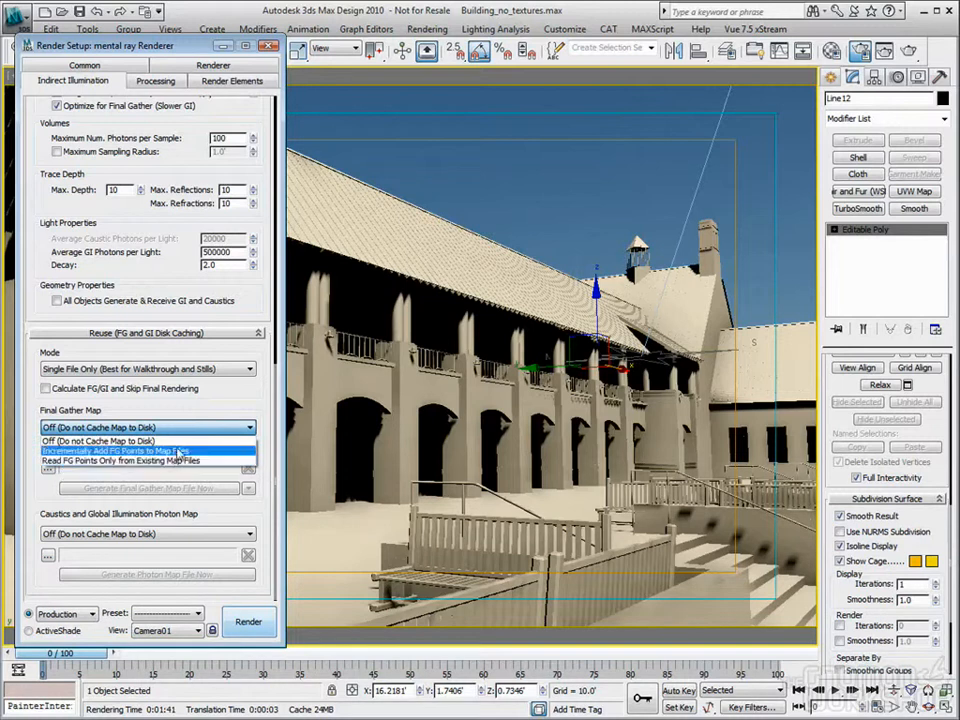
{"action": "left_click", "coordinate": [140, 440]}
{"action": "left_click", "coordinate": [180, 429]}
{"action": "left_click", "coordinate": [145, 451]}
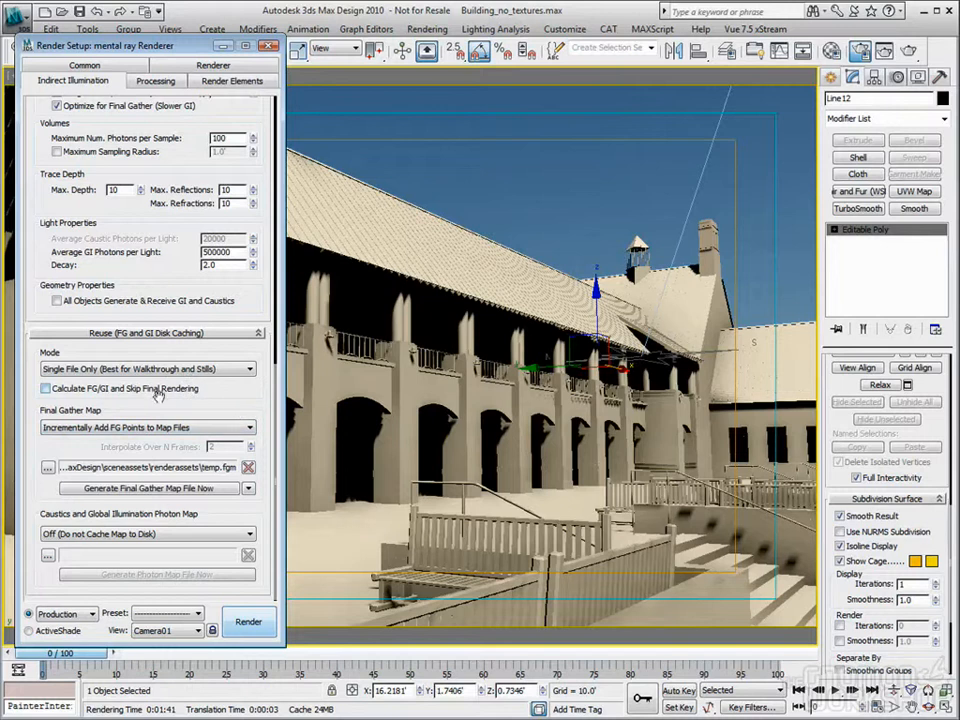
Step: Switch the Final Gather Map caching to Read FG Points Only from Existing Map Files
{"action": "left_click", "coordinate": [208, 429]}
{"action": "left_click", "coordinate": [90, 457]}
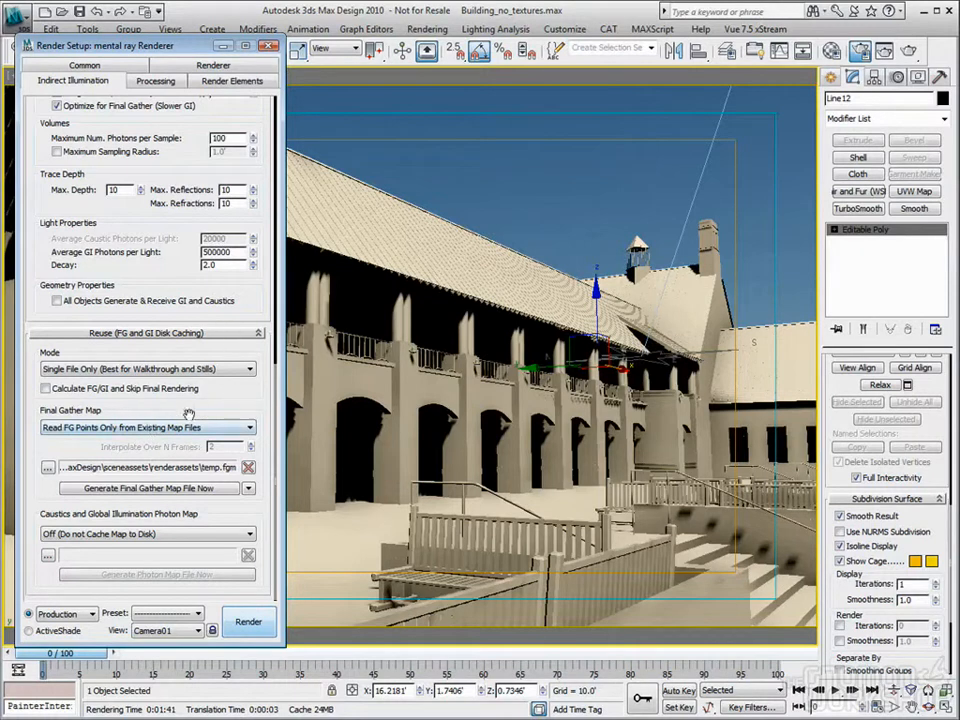
{"action": "left_click", "coordinate": [141, 428]}
{"action": "left_click", "coordinate": [124, 460]}
{"action": "left_click", "coordinate": [240, 535]}
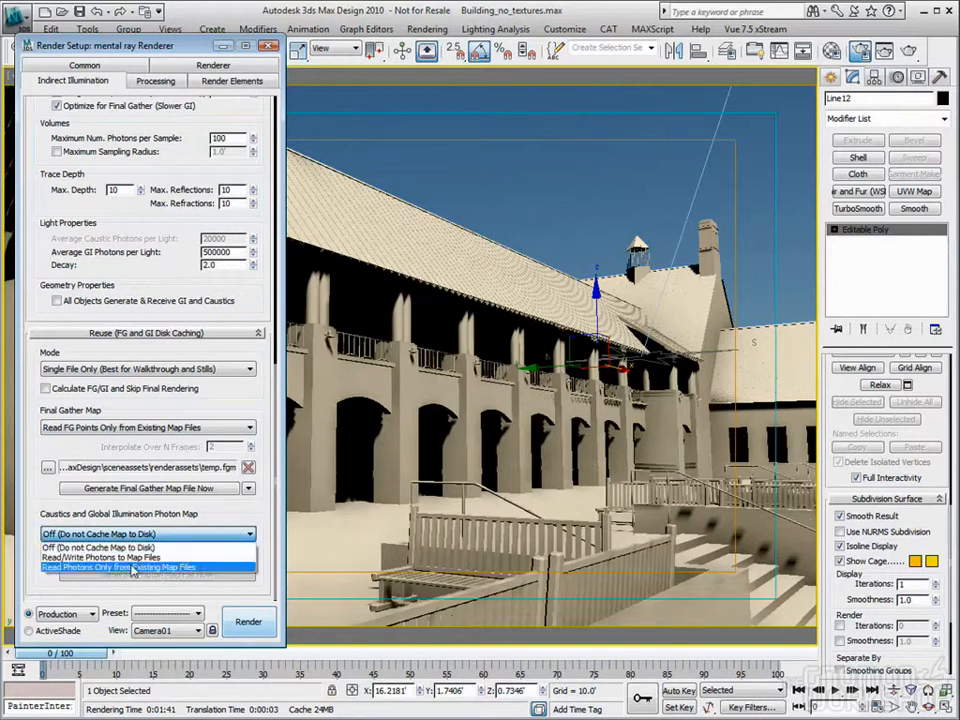
{"action": "left_click", "coordinate": [71, 567]}
{"action": "left_click", "coordinate": [47, 554]}
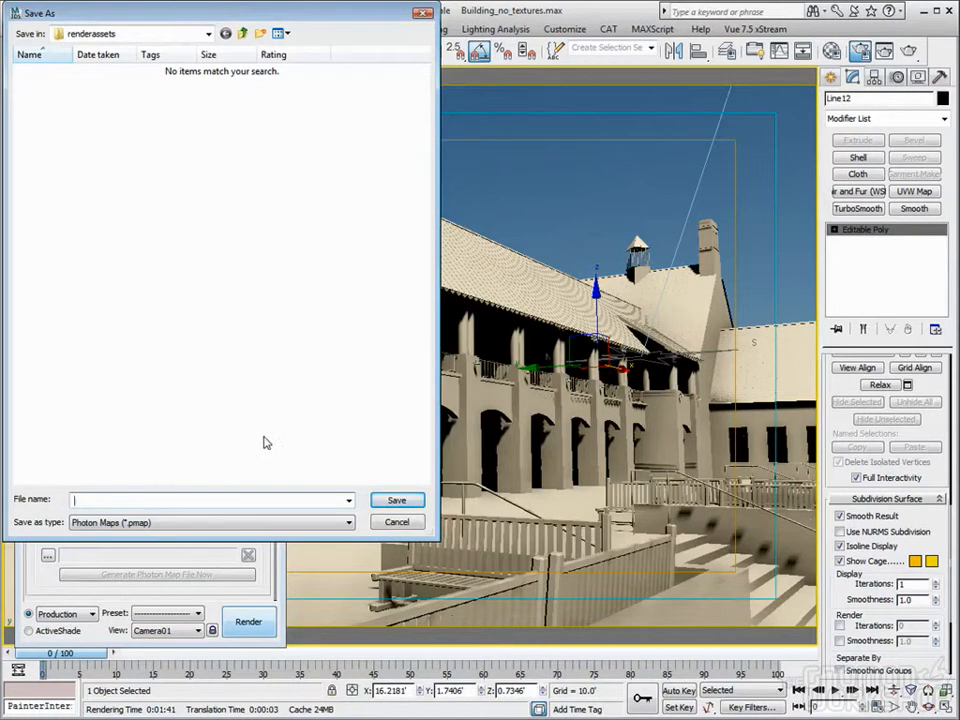
{"action": "left_click", "coordinate": [160, 498]}
{"action": "left_click", "coordinate": [396, 521]}
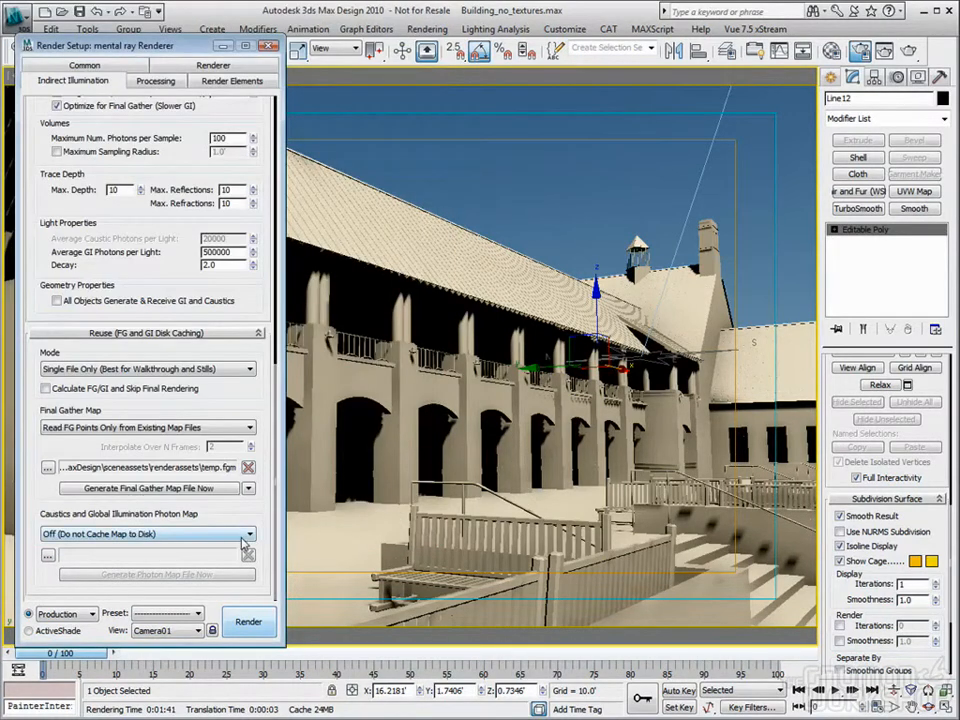
Step: Set the Caustics and Global Illumination Photon Map to Read/Write Photons to Map Files, using a map file named Photons
{"action": "left_click", "coordinate": [130, 534]}
{"action": "left_click", "coordinate": [147, 562]}
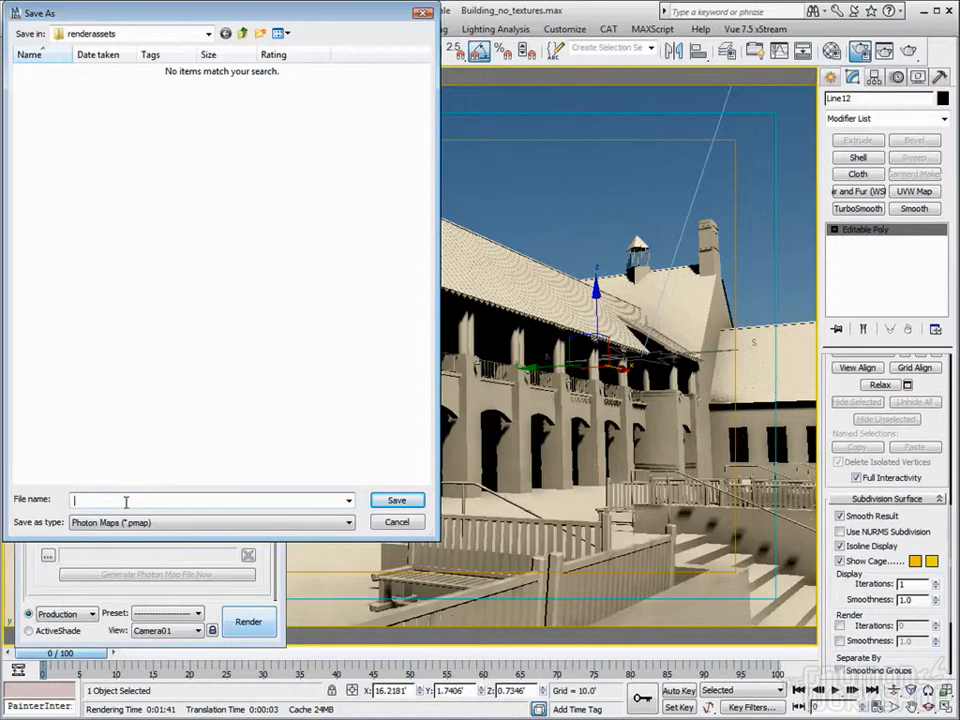
{"action": "type", "text": "Photons"}
{"action": "left_click", "coordinate": [397, 500]}
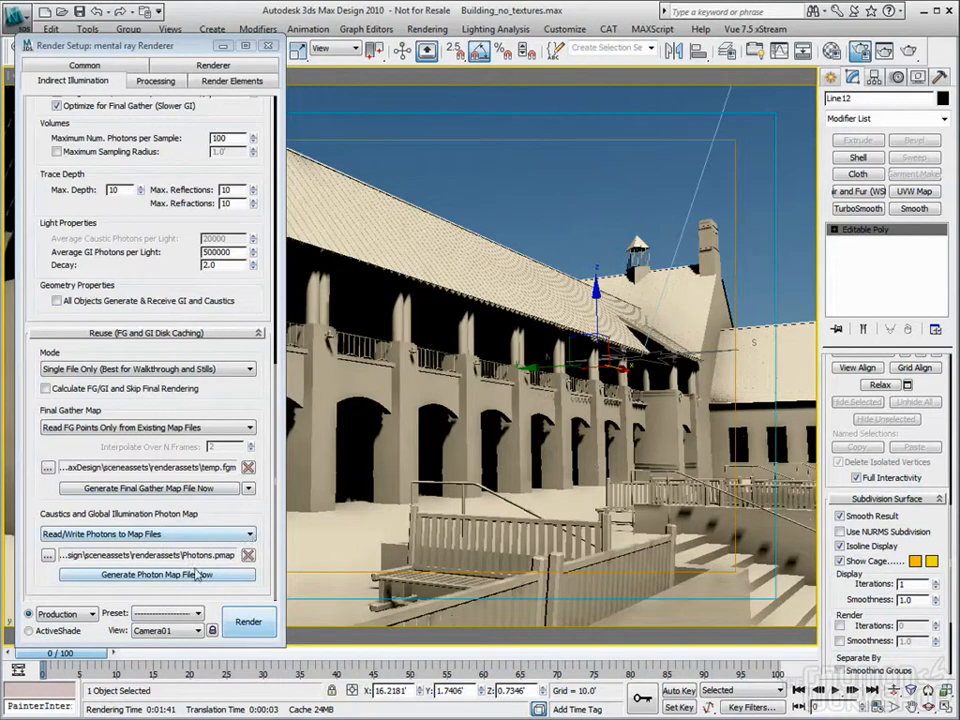
Step: Switch the Caustics and Global Illumination Photon Map to Read Photons Only from Existing Map Files
{"action": "left_click", "coordinate": [230, 534]}
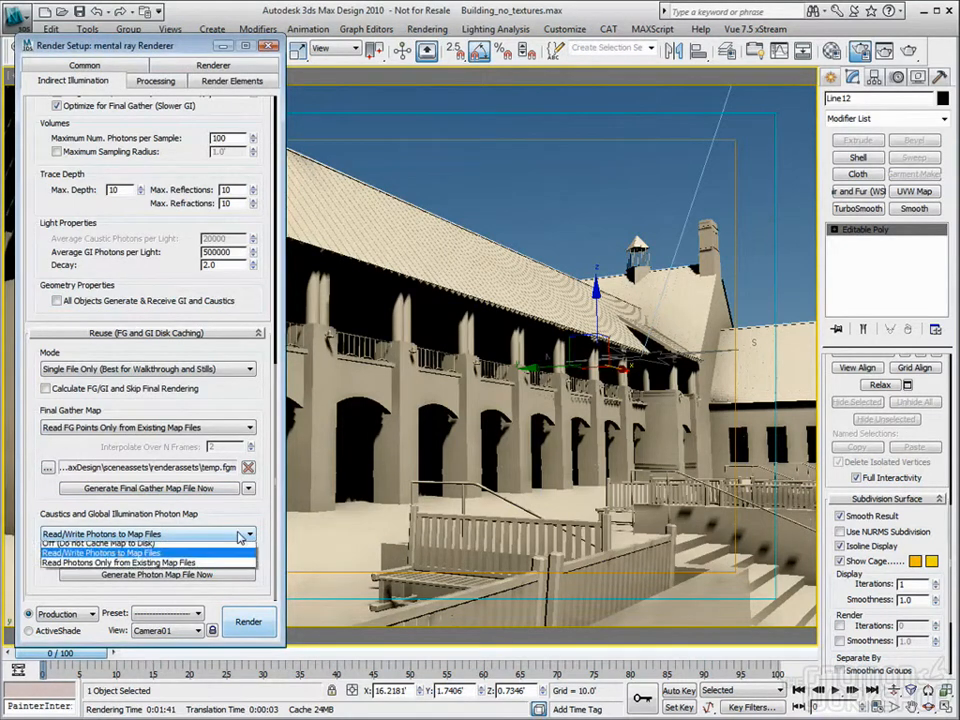
{"action": "left_click", "coordinate": [82, 567]}
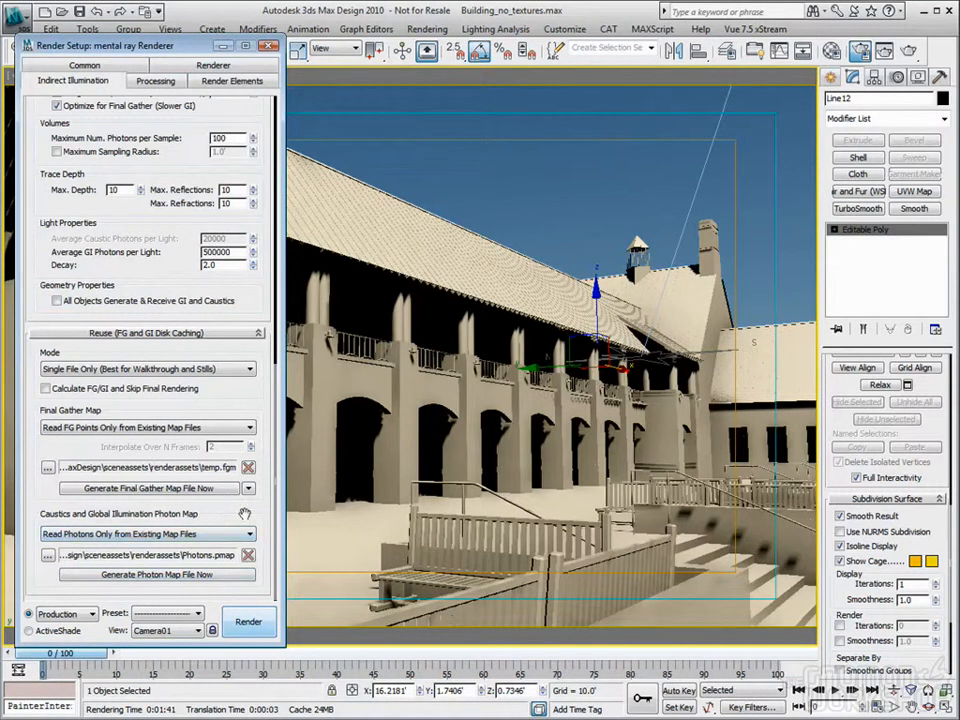
Step: Save the Final Gather map file in the renderassets folder under the name Final_Gather
{"action": "scroll", "coordinate": [190, 388], "scroll_direction": "up", "scroll_amount": 1}
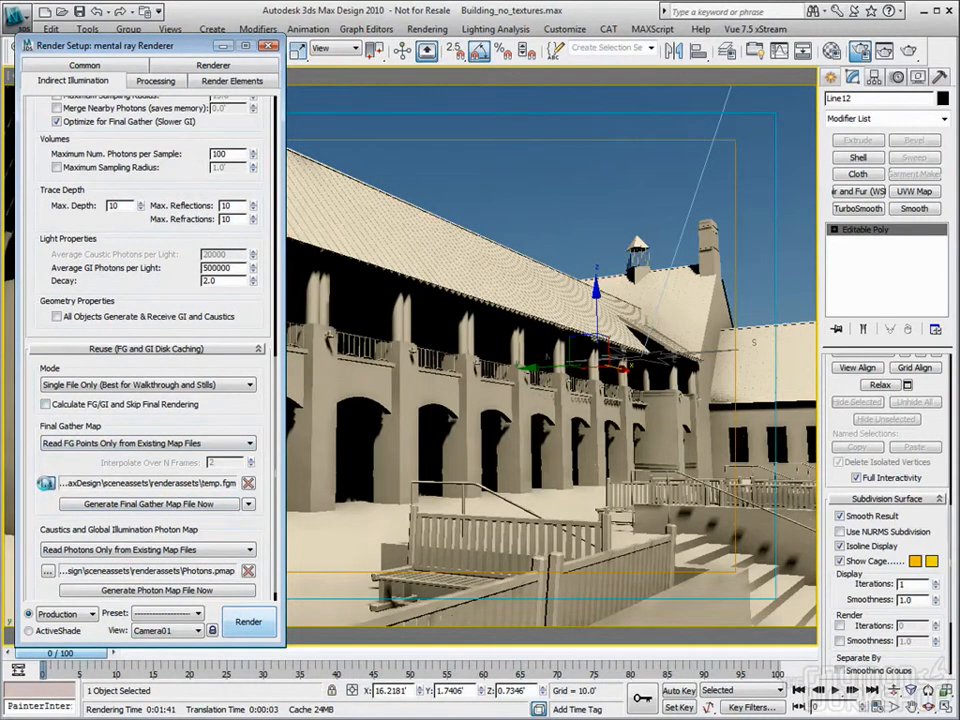
{"action": "left_click", "coordinate": [46, 485]}
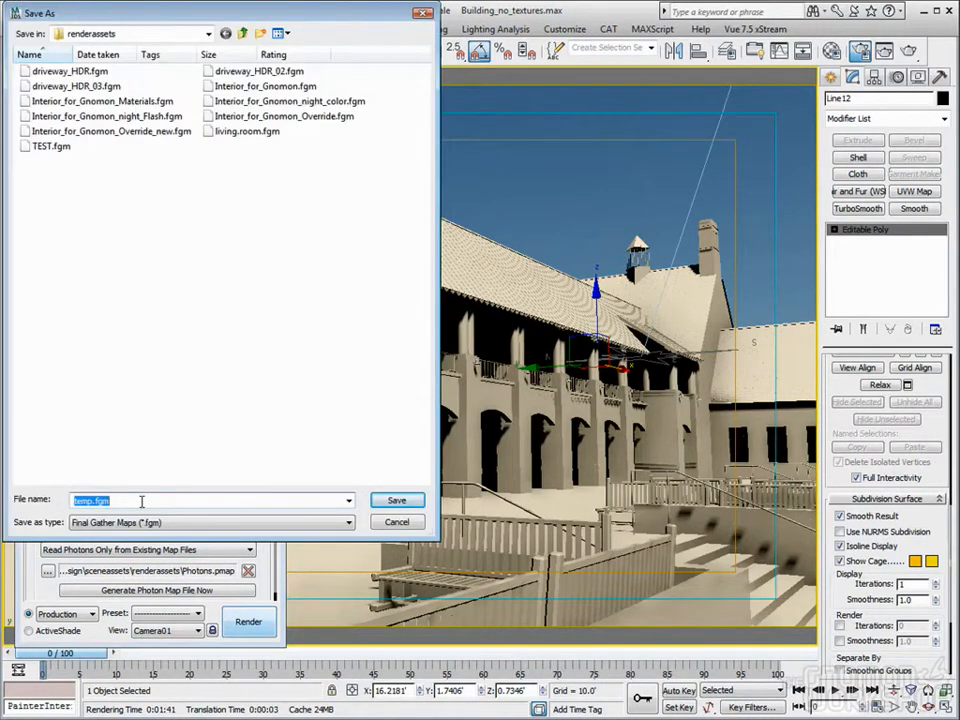
{"action": "type", "text": "Final_Gather"}
{"action": "key", "text": "Return"}
Step: Enable Calculate FG/GI and Skip Final Rendering and generate the map files, incrementally adding FG points and reading/writing photons
{"action": "scroll", "coordinate": [263, 468], "scroll_direction": "down", "scroll_amount": 1}
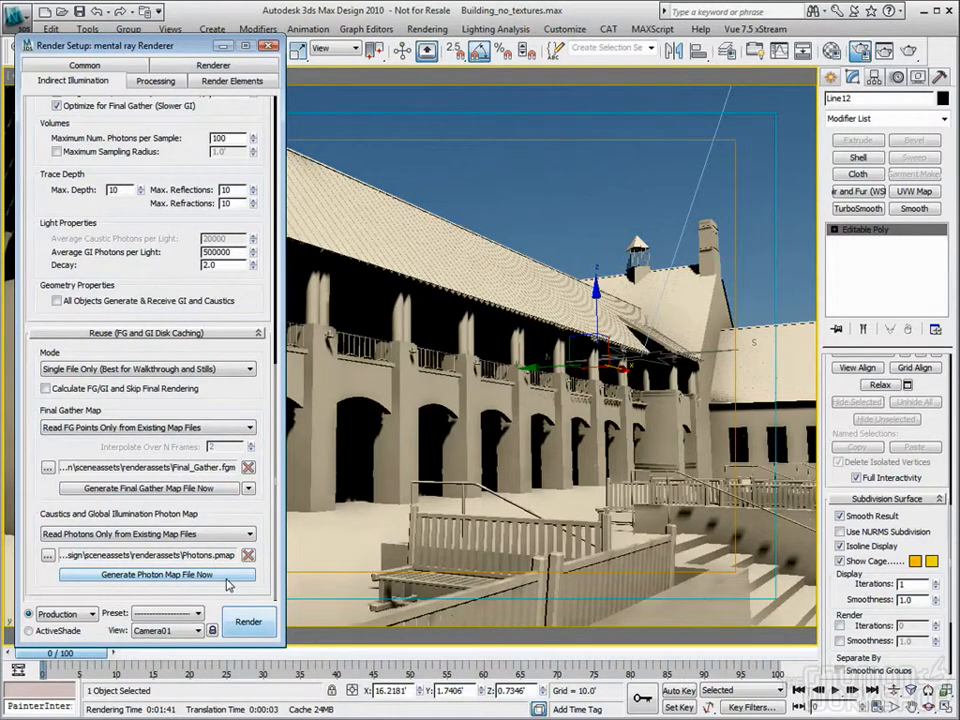
{"action": "left_click", "coordinate": [45, 389]}
{"action": "left_click", "coordinate": [157, 489]}
{"action": "left_click", "coordinate": [248, 621]}
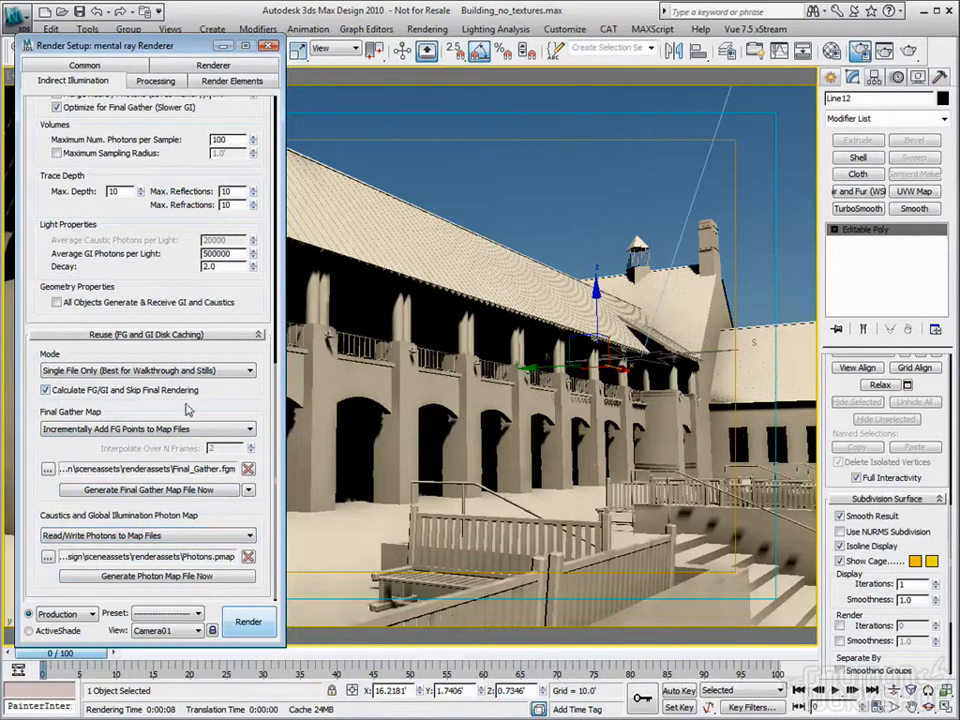
Step: Render Camera01 with final rendering skipped to write the Final Gather and photon map files, and close the rendered frame
{"action": "left_click", "coordinate": [248, 622]}
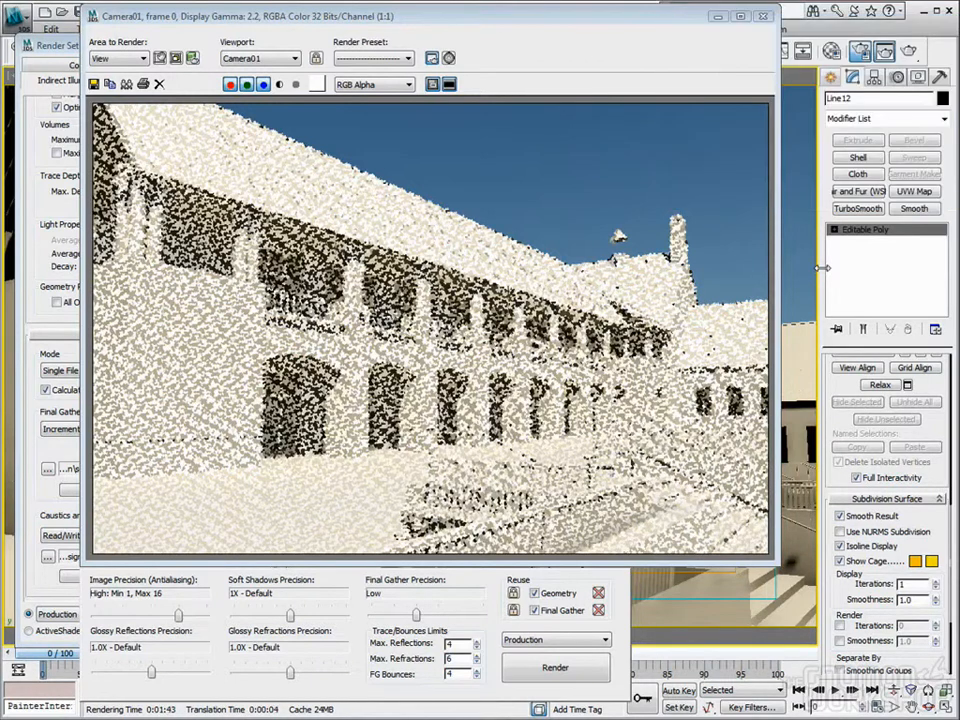
{"action": "left_click", "coordinate": [763, 17]}
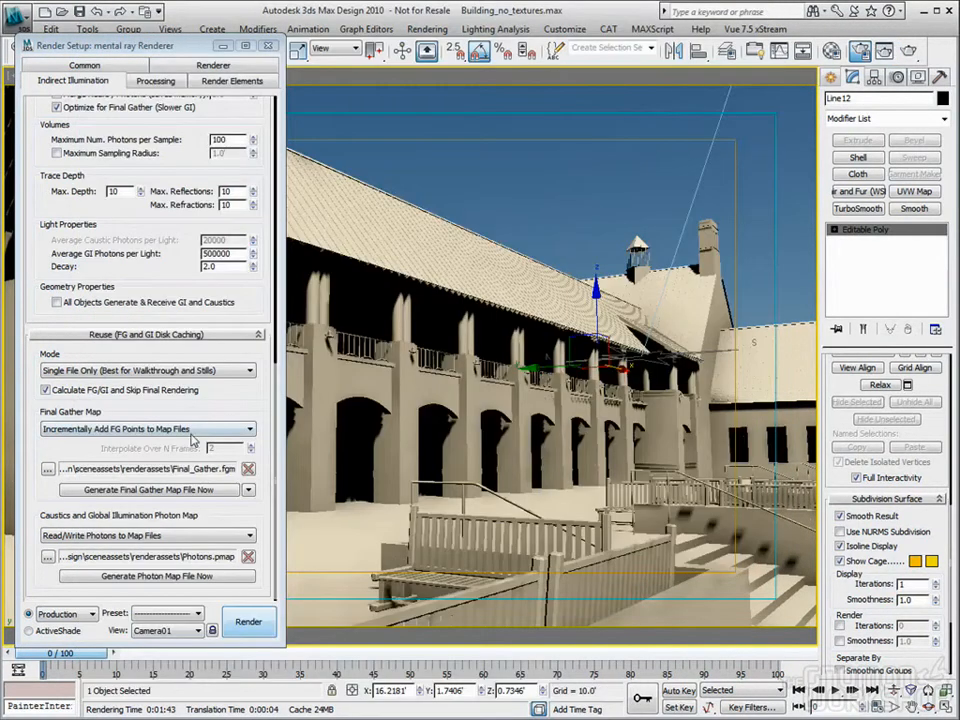
Step: Set the photon map to Read Photons Only from Existing Map Files and the Final Gather map to Read FG Points Only from Existing Map Files
{"action": "left_click_drag", "start_coordinate": [269, 470], "coordinate": [283, 417]}
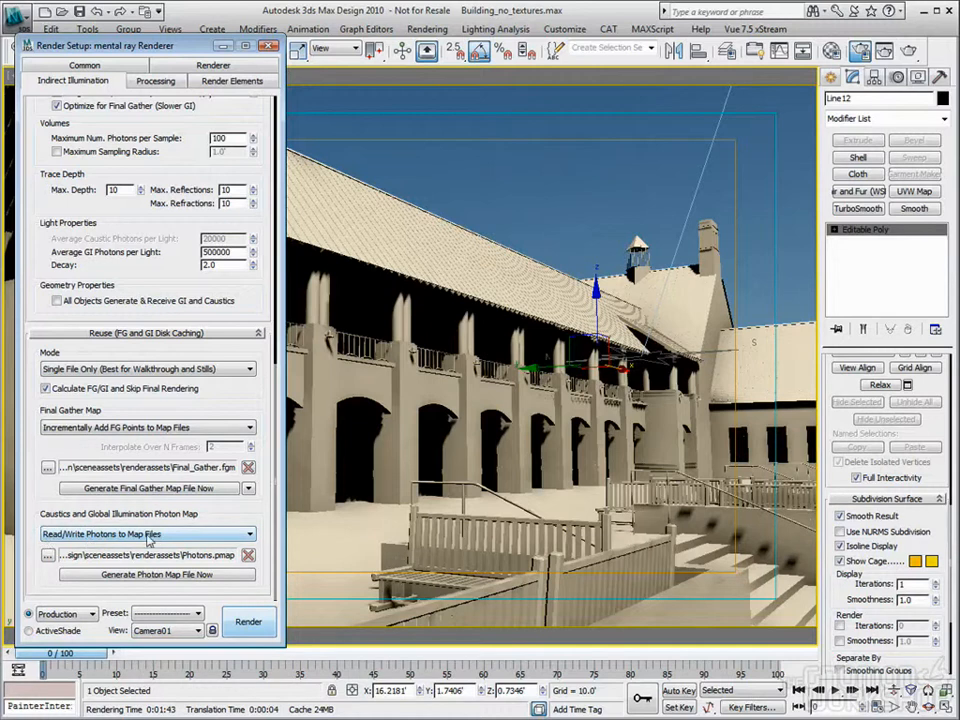
{"action": "left_click", "coordinate": [250, 536]}
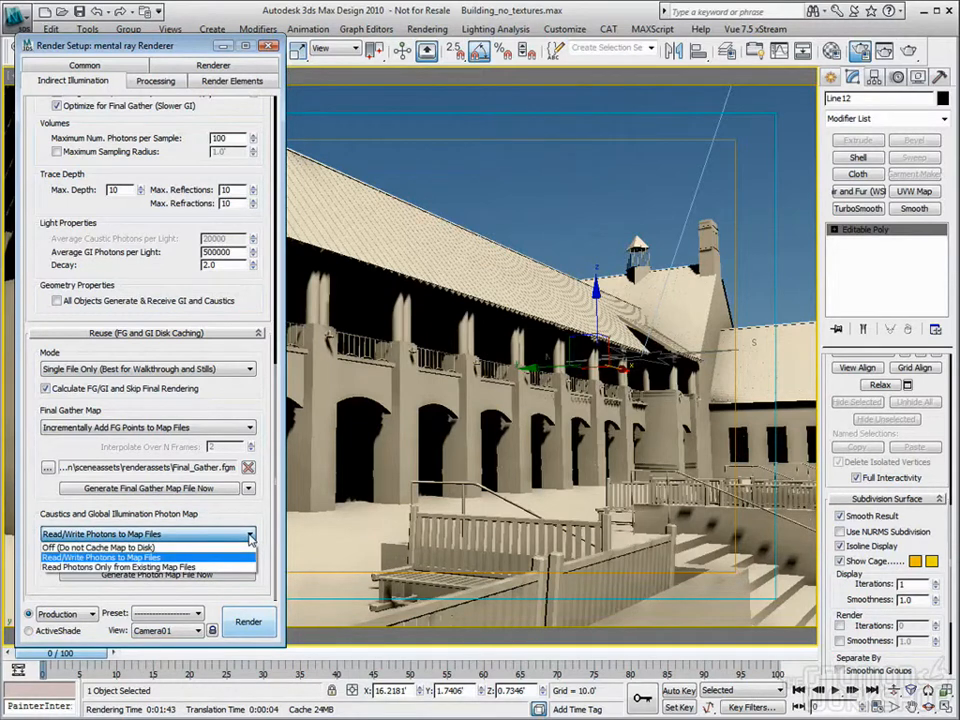
{"action": "left_click", "coordinate": [250, 538]}
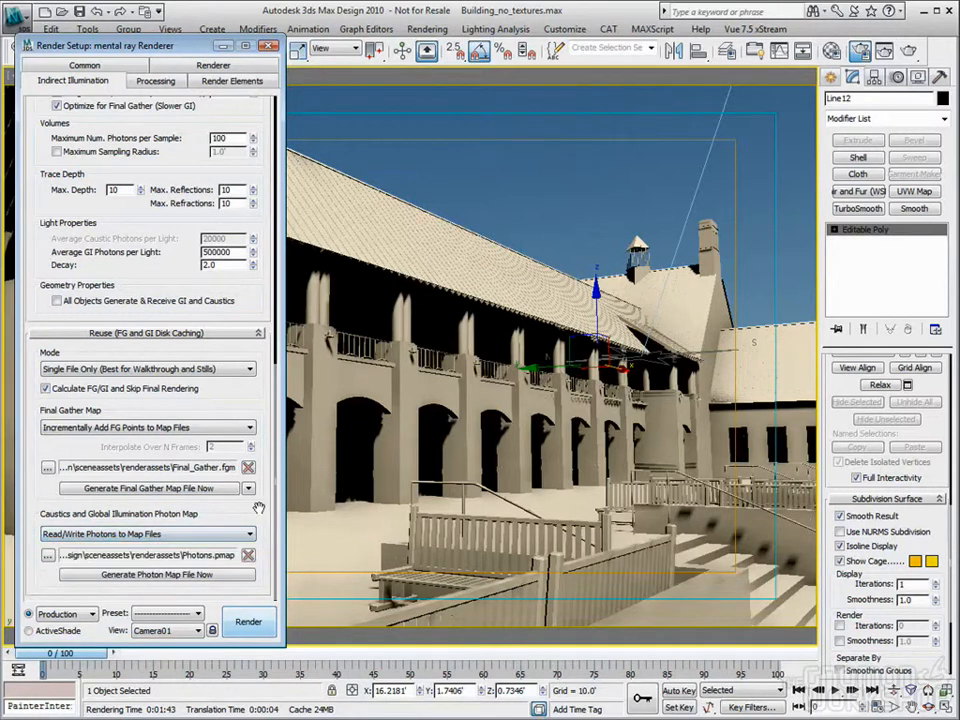
{"action": "left_click", "coordinate": [244, 536]}
{"action": "left_click", "coordinate": [88, 567]}
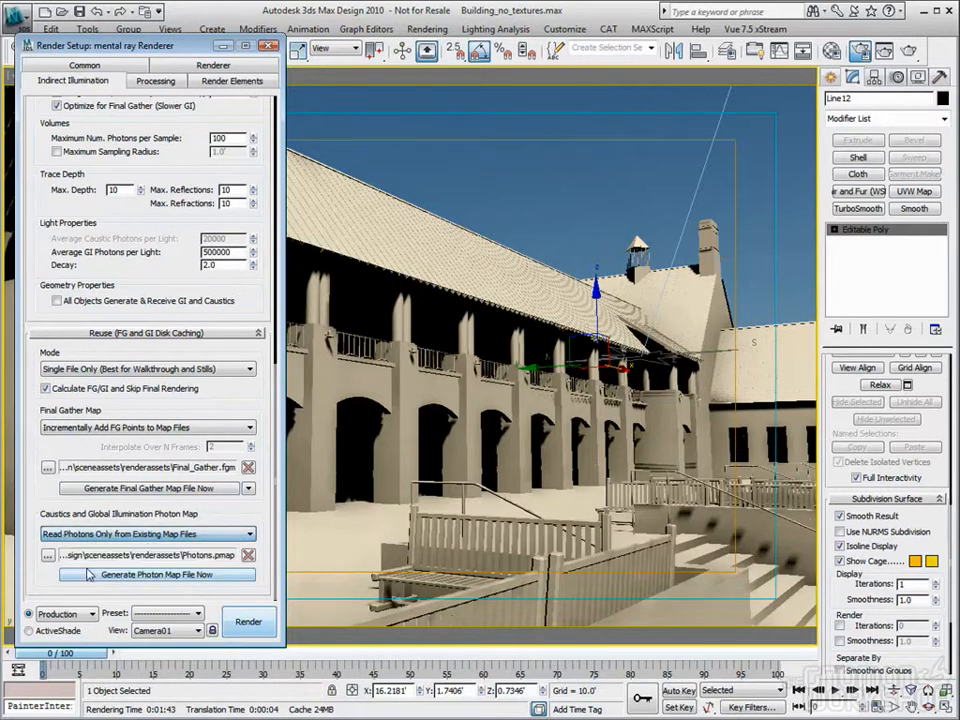
{"action": "left_click", "coordinate": [118, 429]}
{"action": "left_click", "coordinate": [118, 460]}
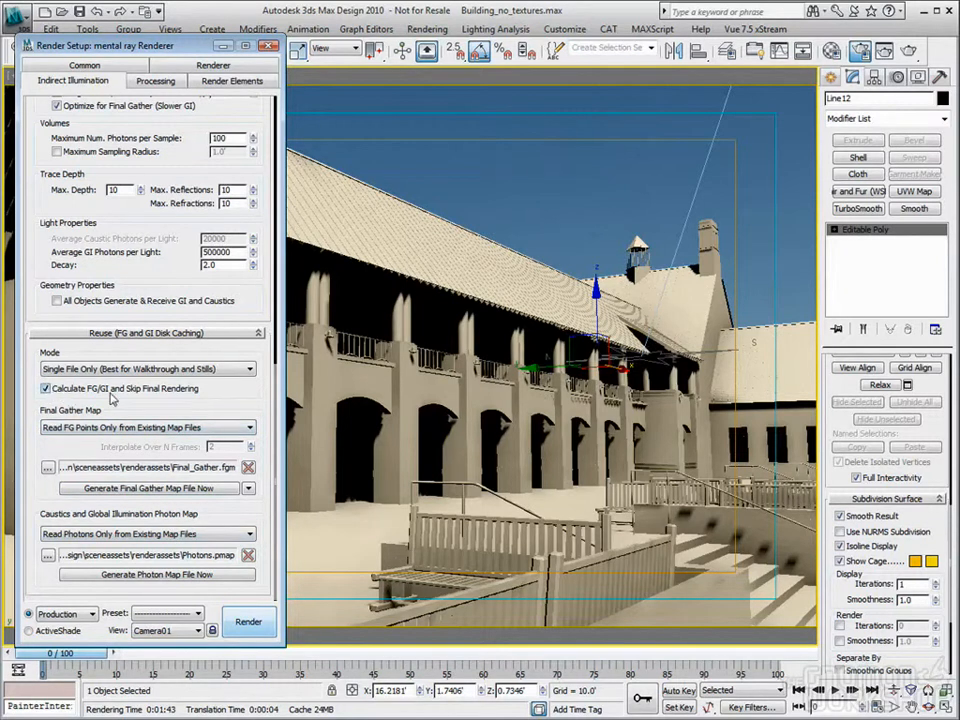
Step: Disable Calculate FG/GI and Skip Final Rendering, render the full Camera01 image from the cached maps, and close the rendered frame
{"action": "left_click", "coordinate": [46, 389]}
{"action": "left_click", "coordinate": [246, 622]}
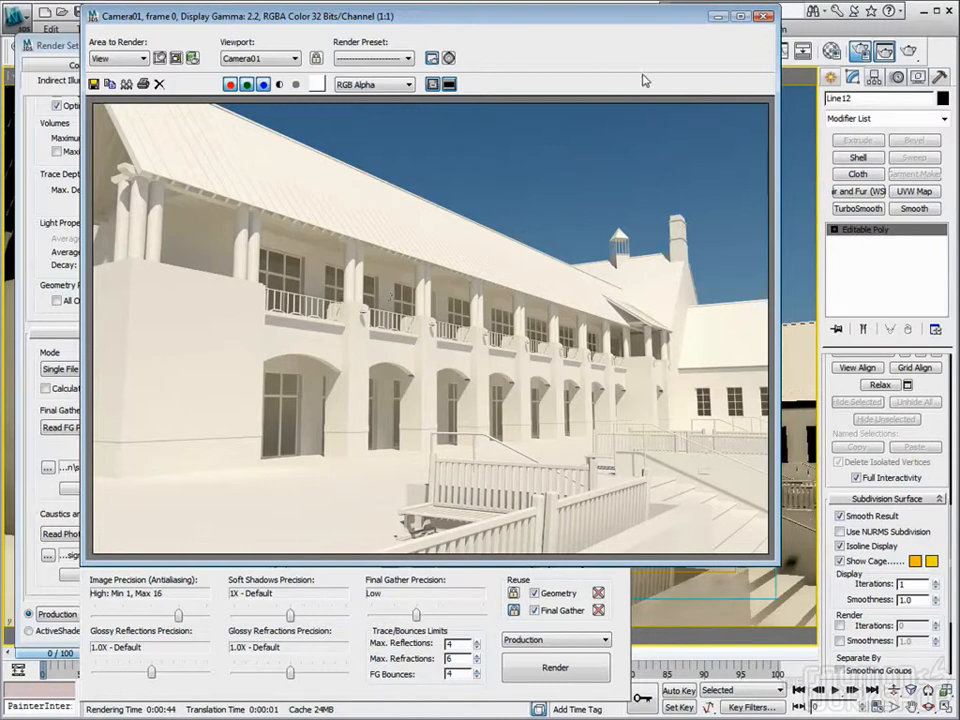
{"action": "left_click", "coordinate": [762, 17]}
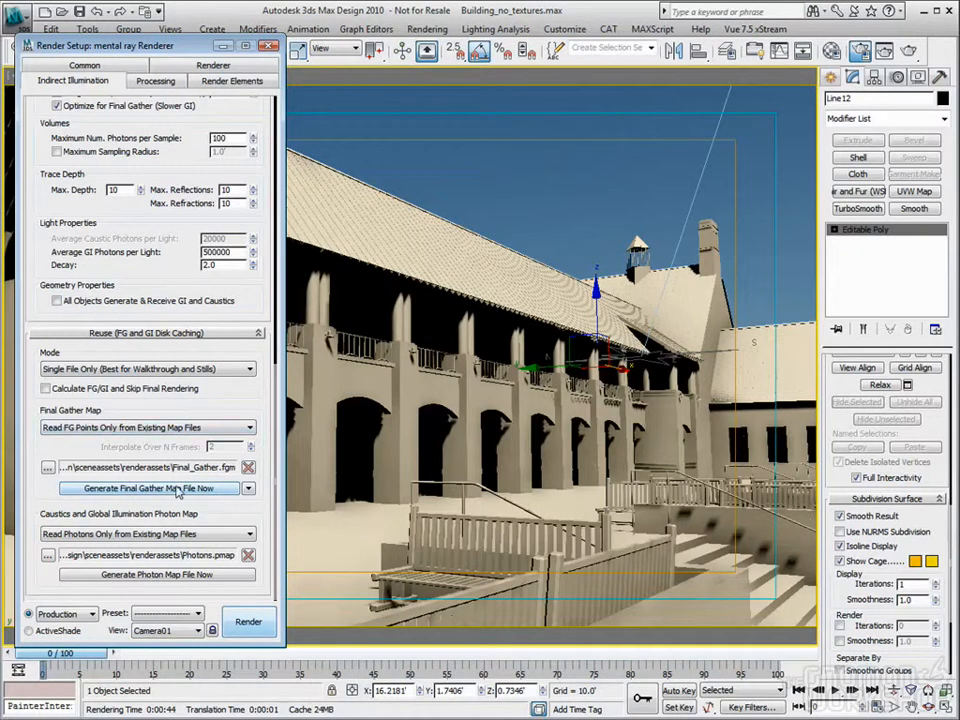
Step: Switch the Final Gather map to Incrementally Add FG Points to Map Files and the photon map to Read/Write Photons to Map Files
{"action": "left_click", "coordinate": [238, 428]}
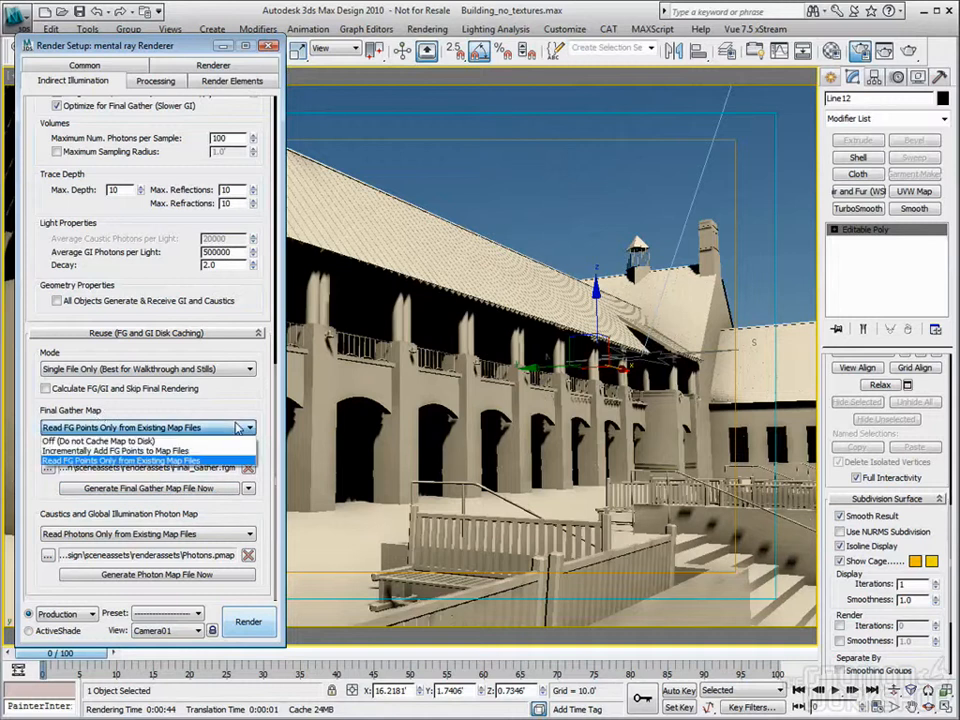
{"action": "left_click", "coordinate": [115, 443]}
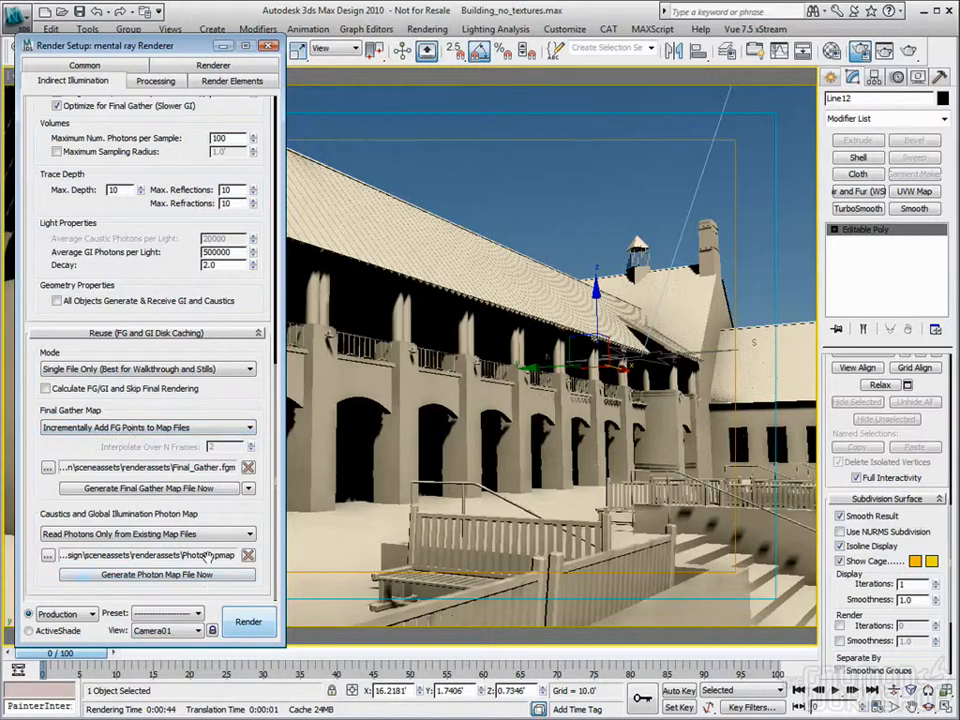
{"action": "left_click", "coordinate": [125, 534]}
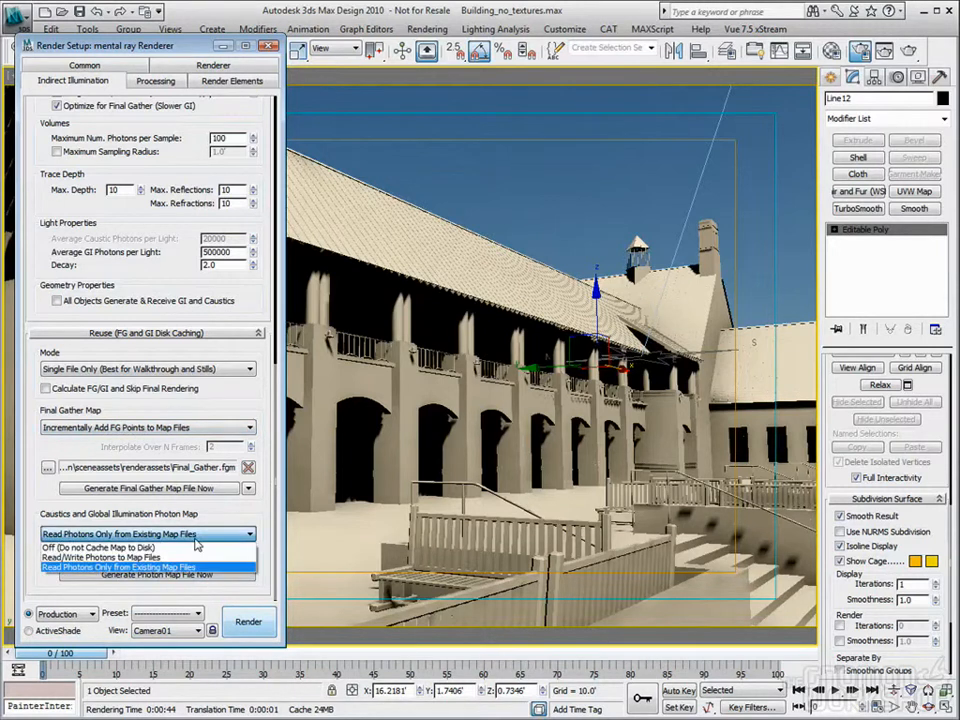
{"action": "left_click", "coordinate": [90, 559]}
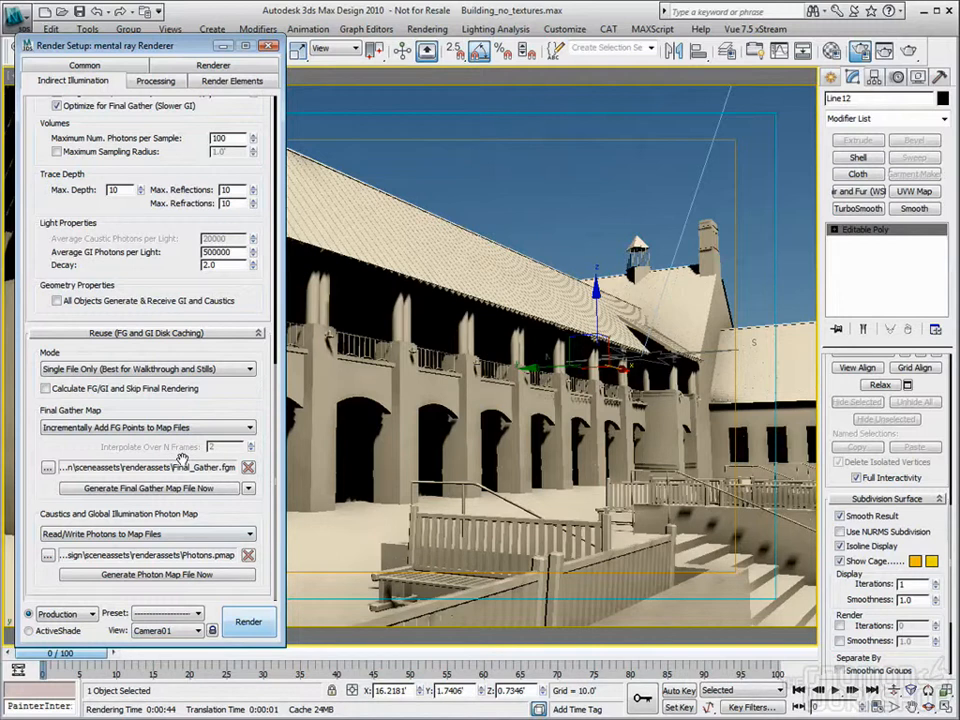
Step: Return both the Final Gather map and the photon map to reading only from existing map files
{"action": "left_click", "coordinate": [124, 428]}
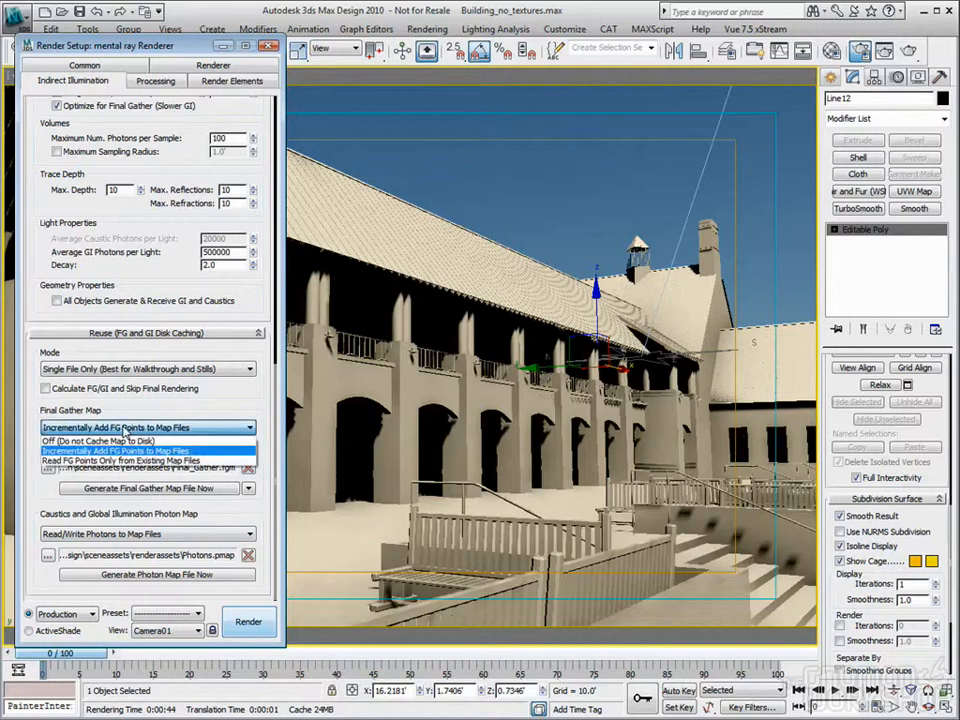
{"action": "left_click", "coordinate": [102, 455]}
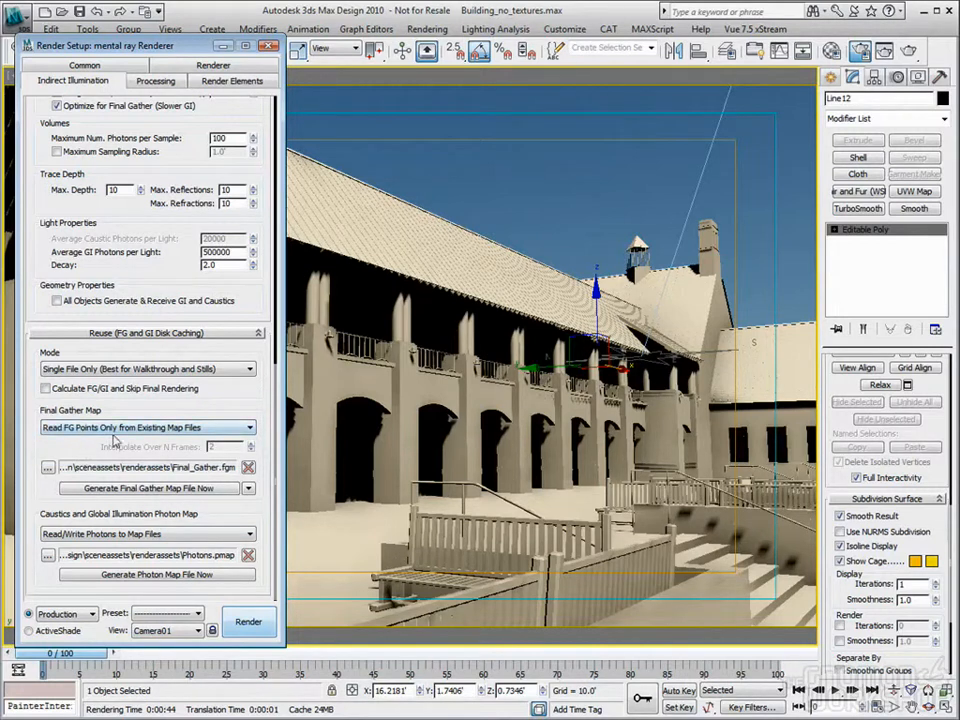
{"action": "left_click", "coordinate": [137, 535]}
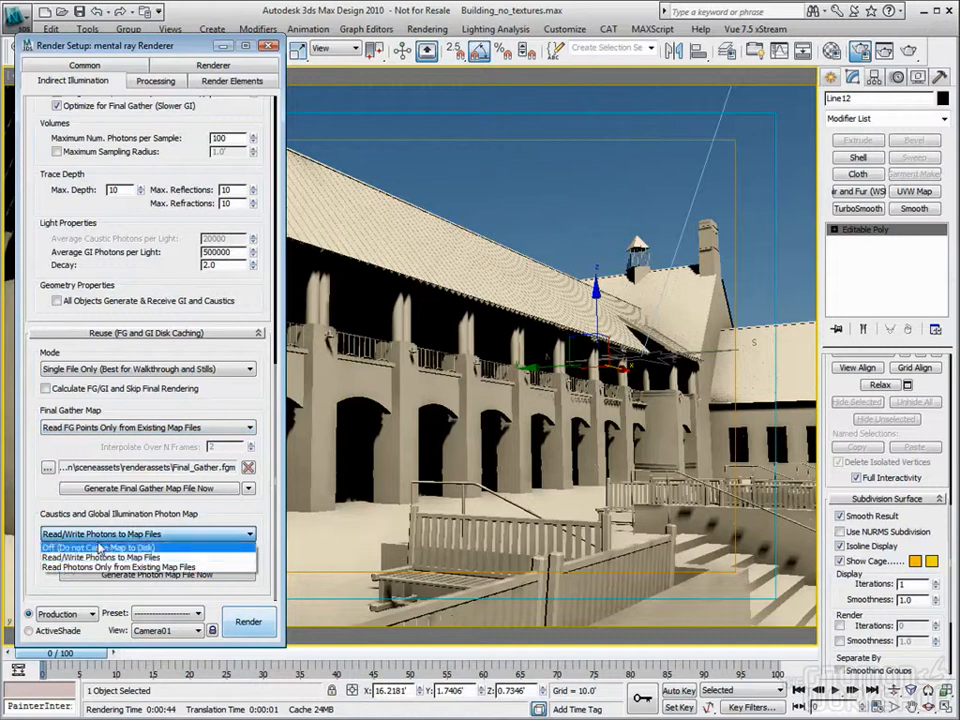
{"action": "left_click", "coordinate": [95, 567]}
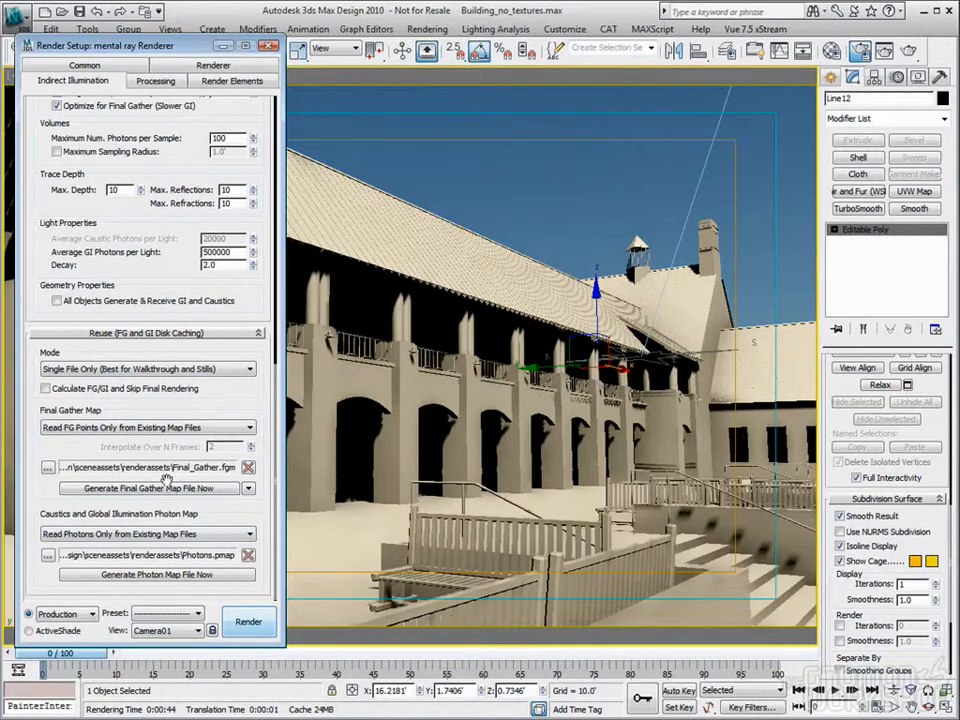
Step: Review the disk caching mode options, the Global Illumination settings and the Final Gather settings
{"action": "left_click", "coordinate": [249, 369]}
{"action": "left_click", "coordinate": [242, 382]}
{"action": "left_click_drag", "start_coordinate": [254, 400], "coordinate": [266, 474]}
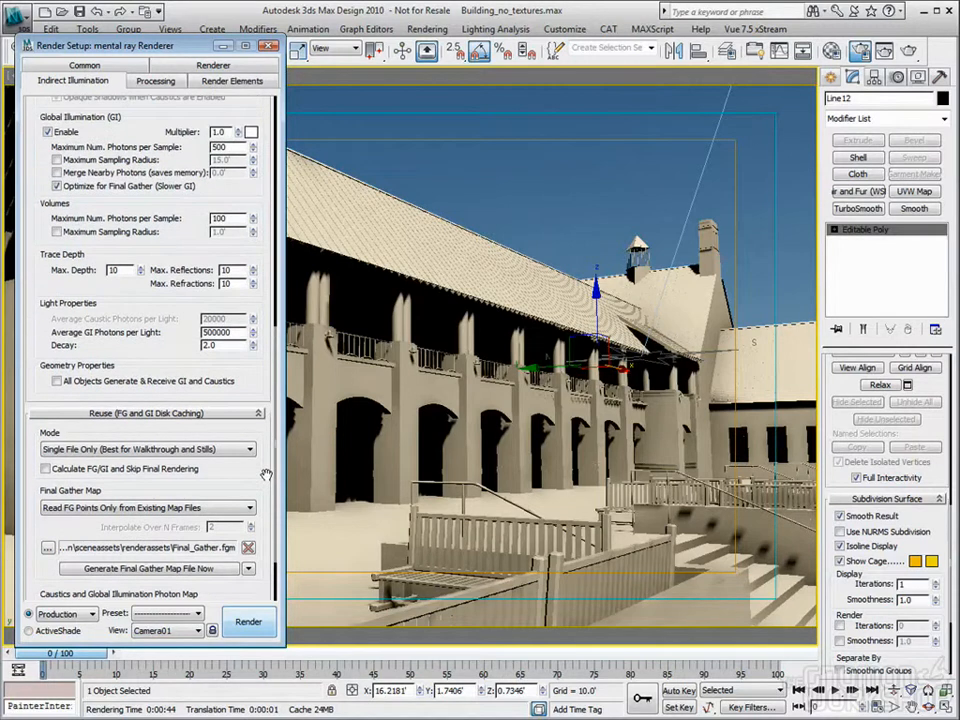
{"action": "scroll", "coordinate": [266, 474], "scroll_direction": "down", "scroll_amount": 2}
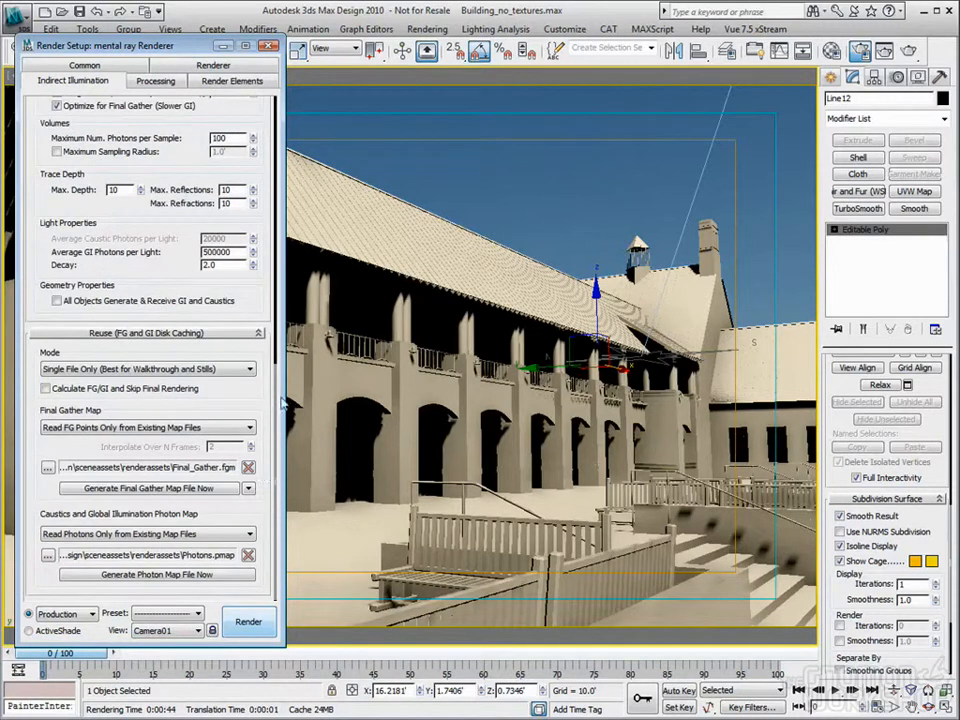
{"action": "left_click_drag", "start_coordinate": [264, 386], "coordinate": [264, 481]}
{"action": "scroll", "coordinate": [264, 481], "scroll_direction": "down", "scroll_amount": 2}
{"action": "scroll", "coordinate": [266, 414], "scroll_direction": "up", "scroll_amount": 3}
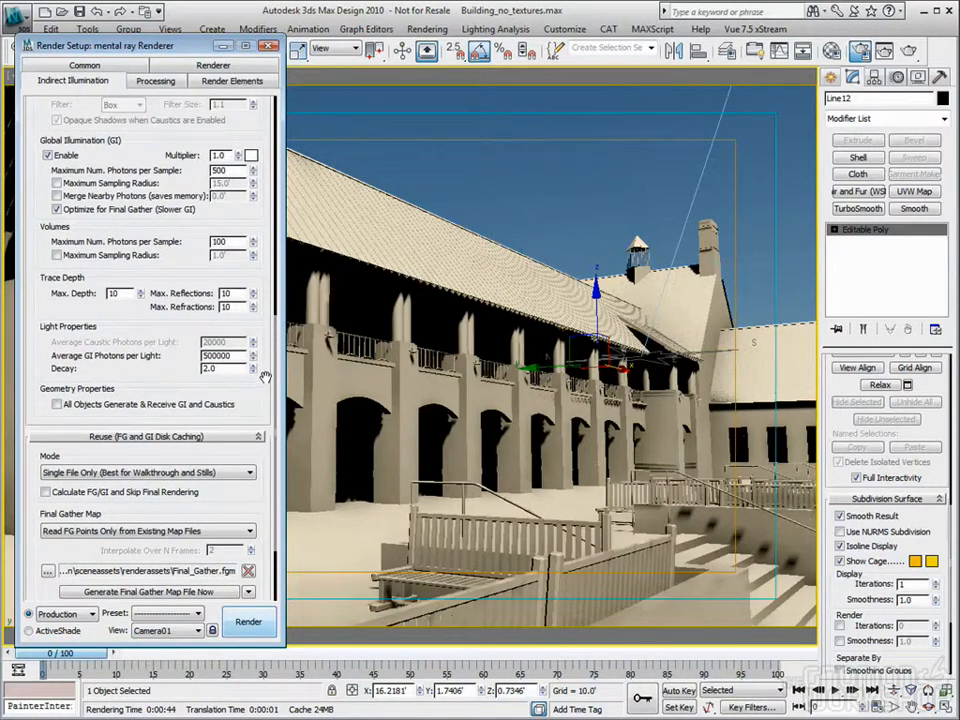
{"action": "scroll", "coordinate": [261, 500], "scroll_direction": "up", "scroll_amount": 14}
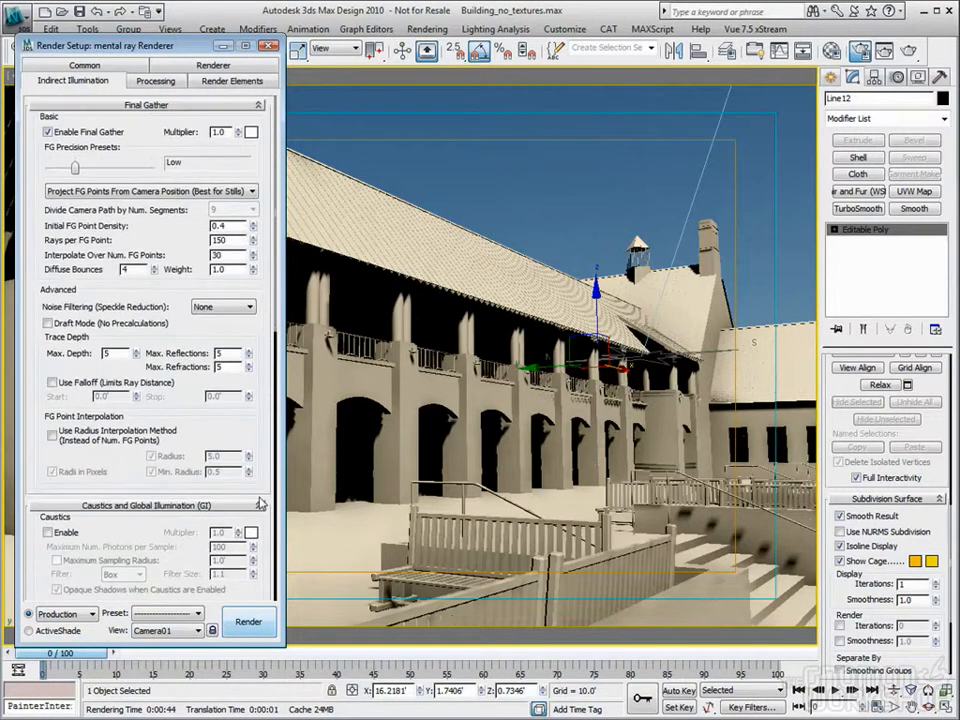